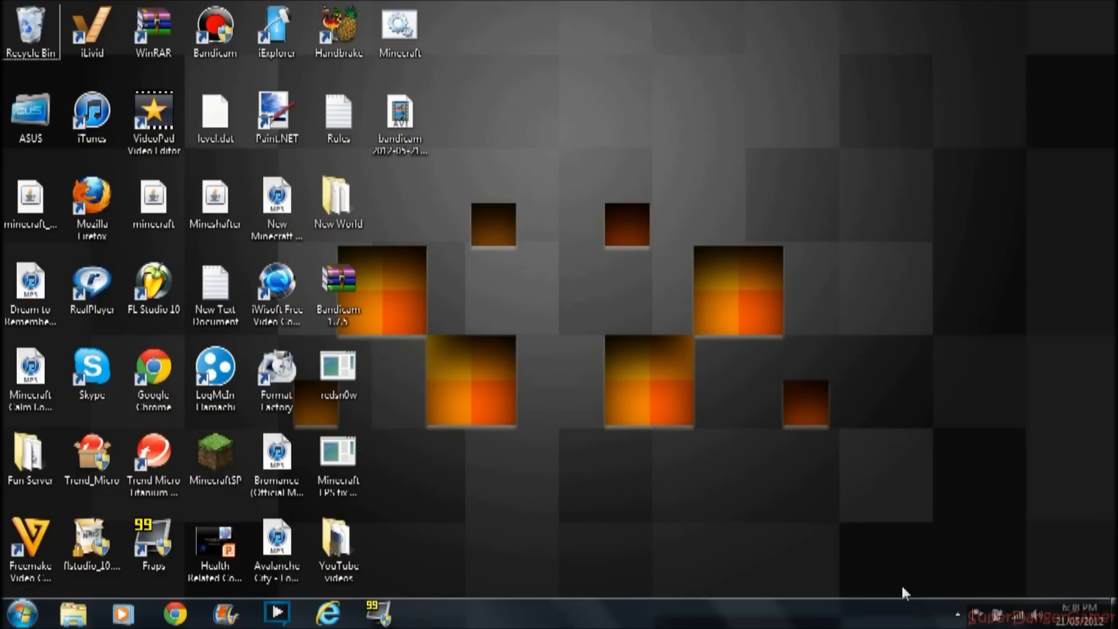
left_click_drag(1114, 561, 864, 215)
left_click_drag(697, 334, 781, 424)
left_click_drag(428, 334, 519, 424)
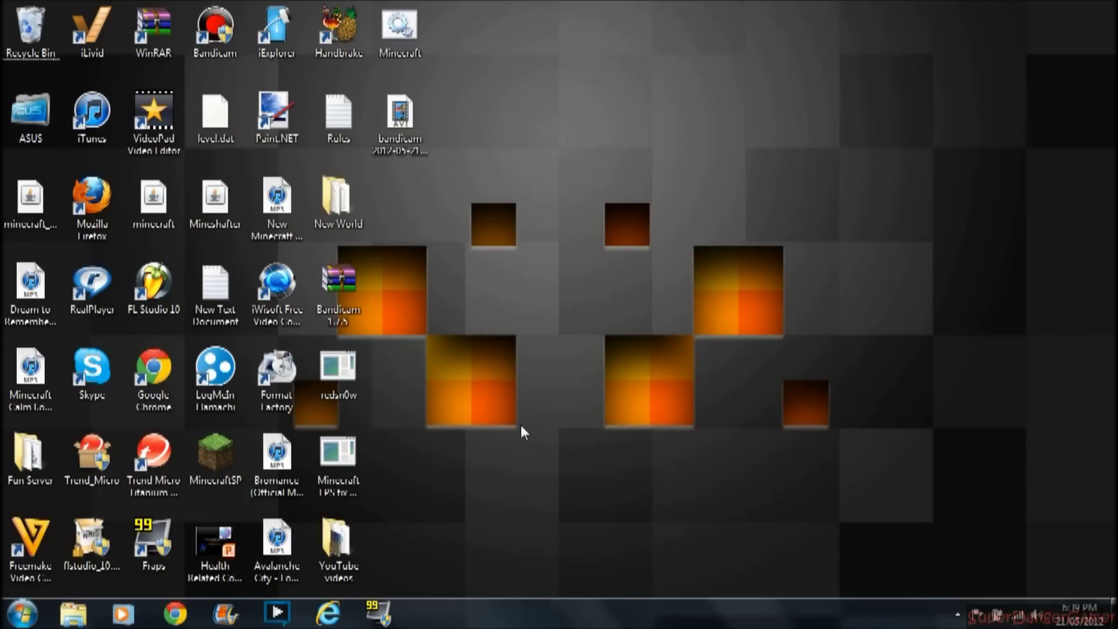
- Open the website minecraft.net in Google Chrome
left_click(185, 621)
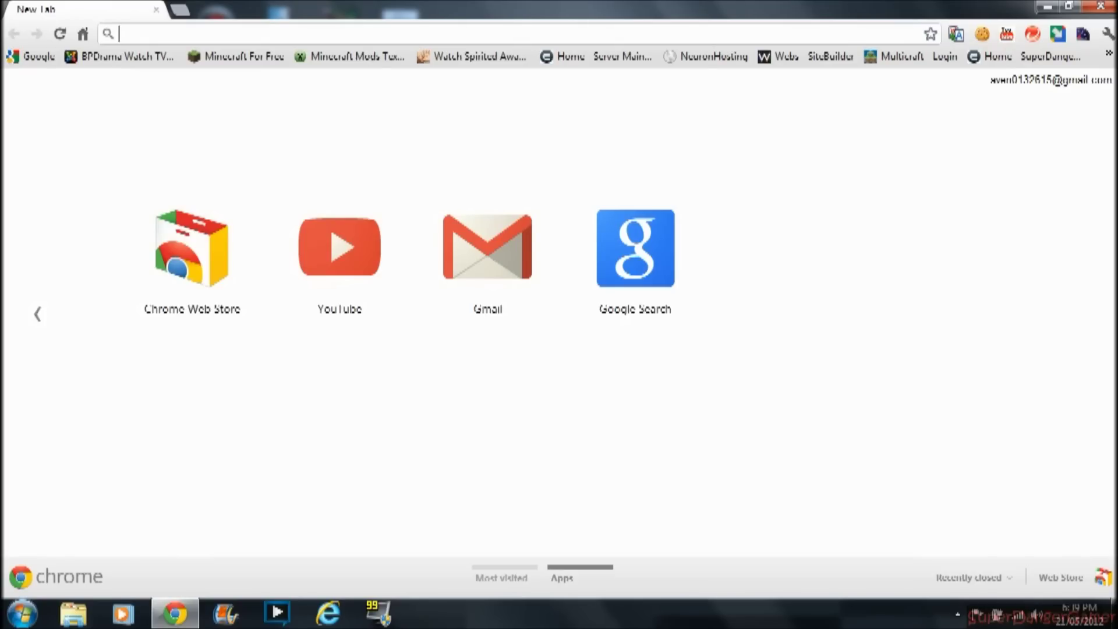
type("M")
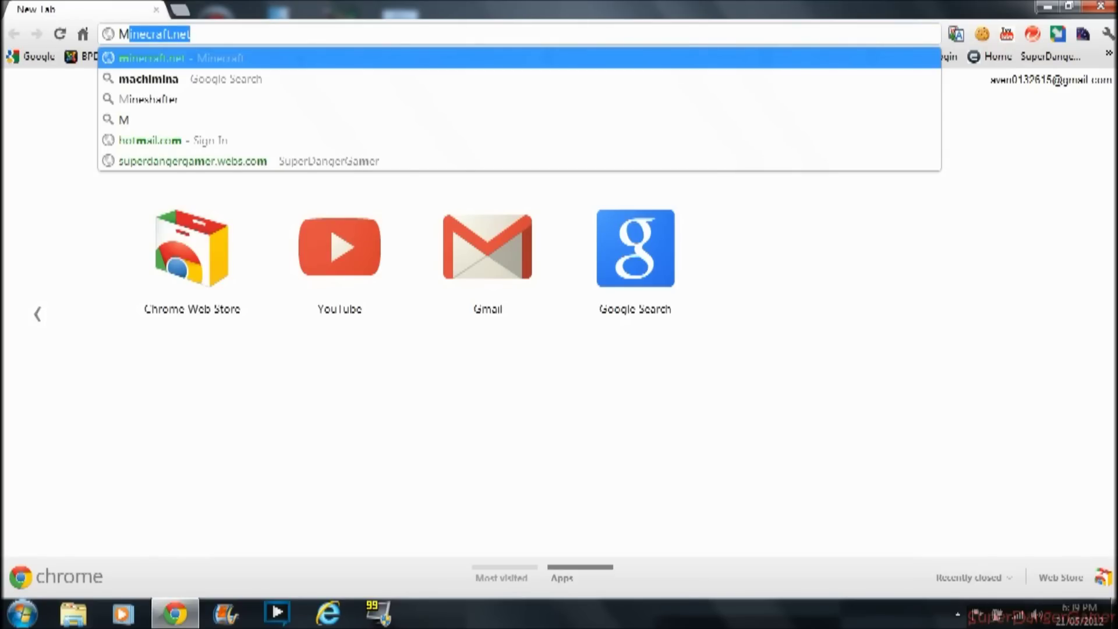
type("inecraft")
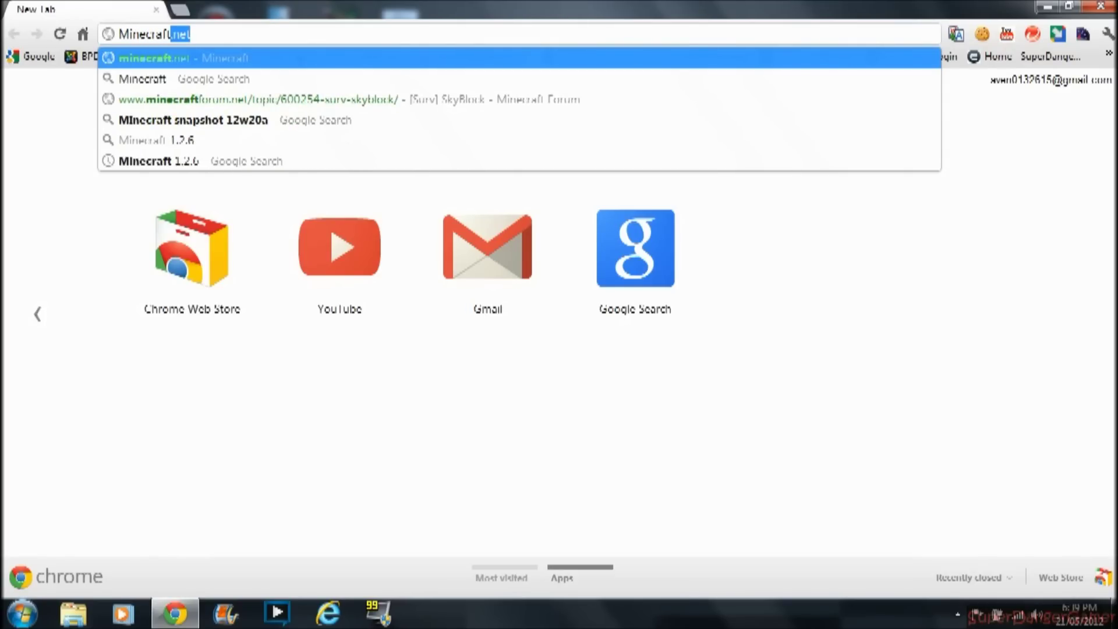
key("BackSpace")
type(".net")
key("Return")
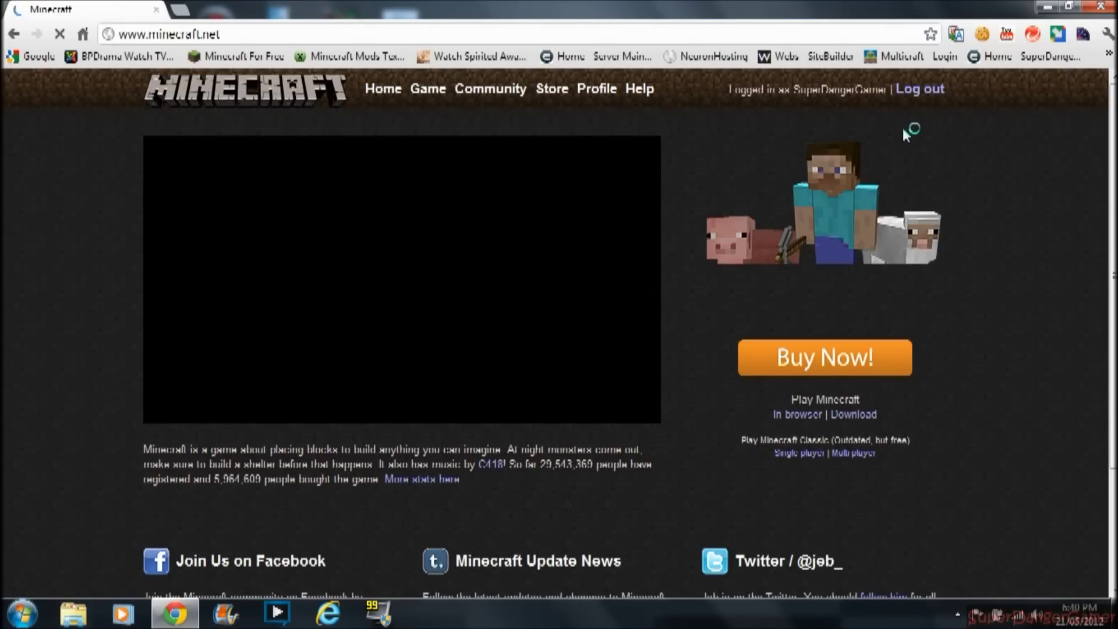
- Log out of the Minecraft site to view the new-account registration form, and sign back in with the saved credentials
left_click(925, 92)
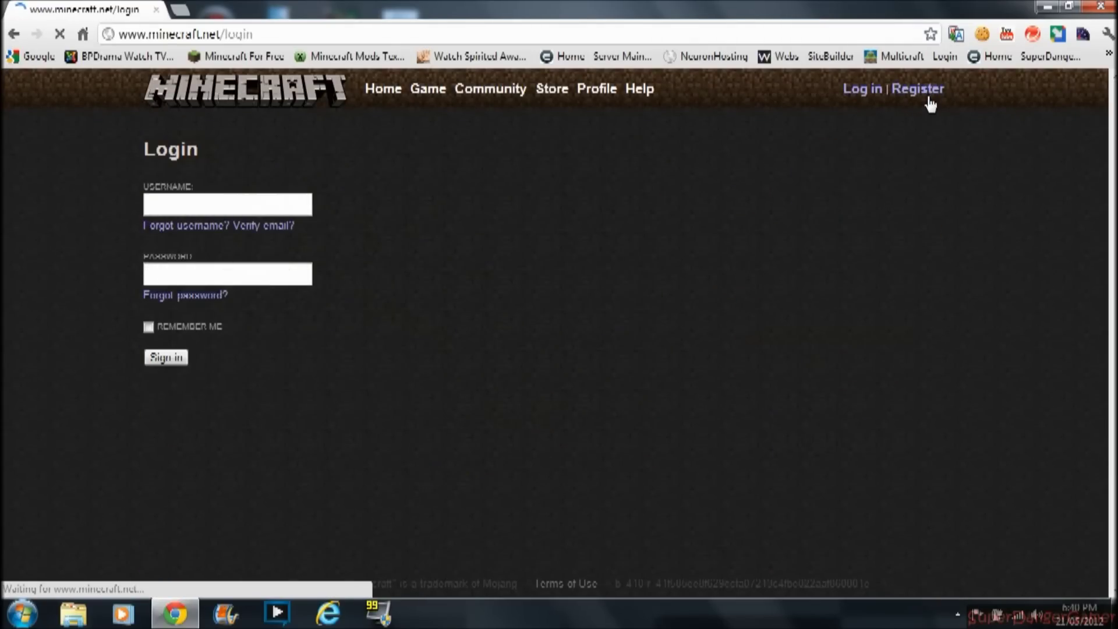
left_click(923, 96)
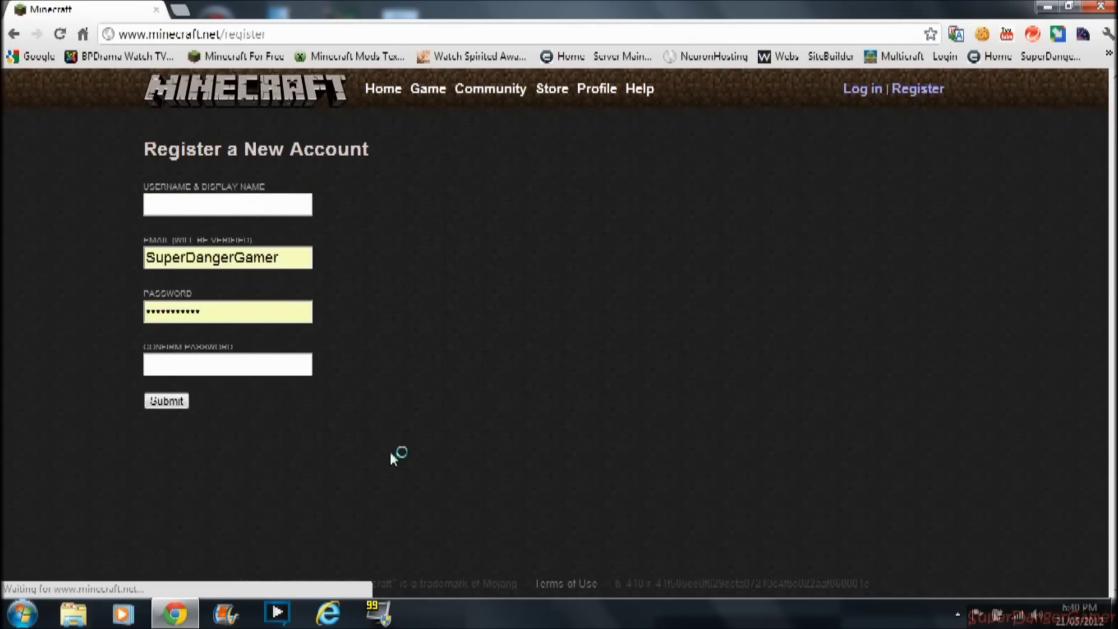
left_click(13, 33)
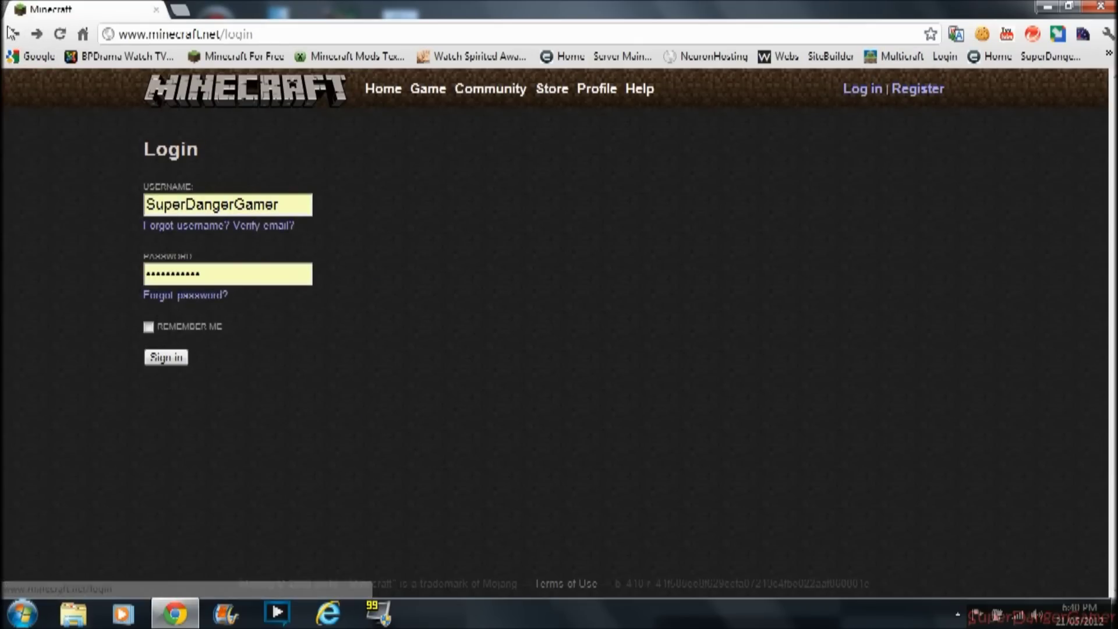
left_click(171, 358)
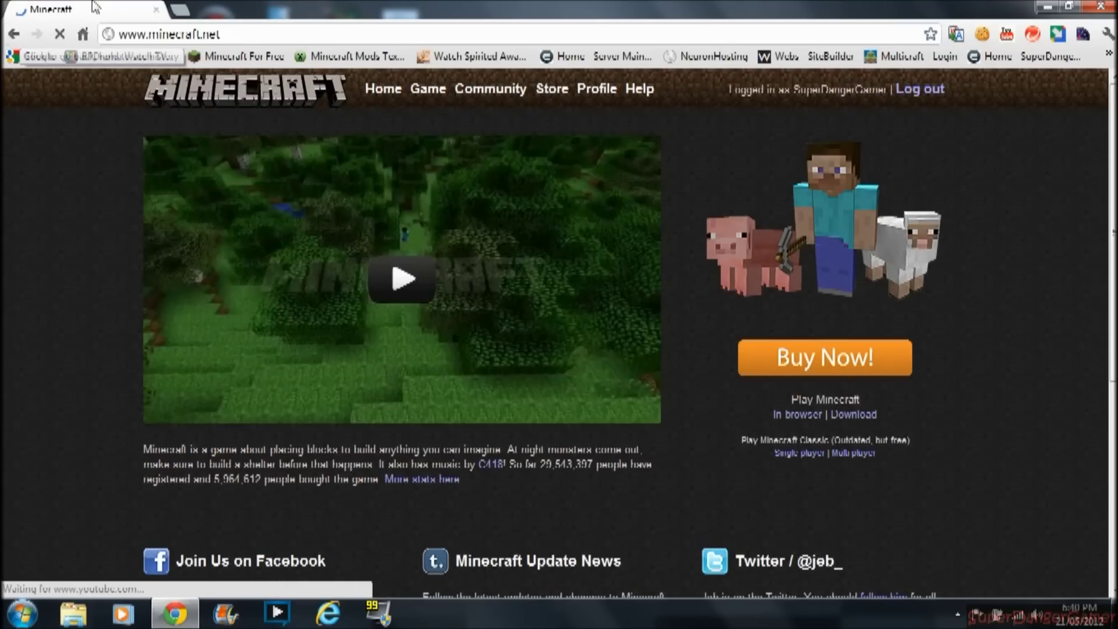
- Open the Mineshafter site from a web search for "Minshafter" and allow it access to the Google account
key("ctrl+l")
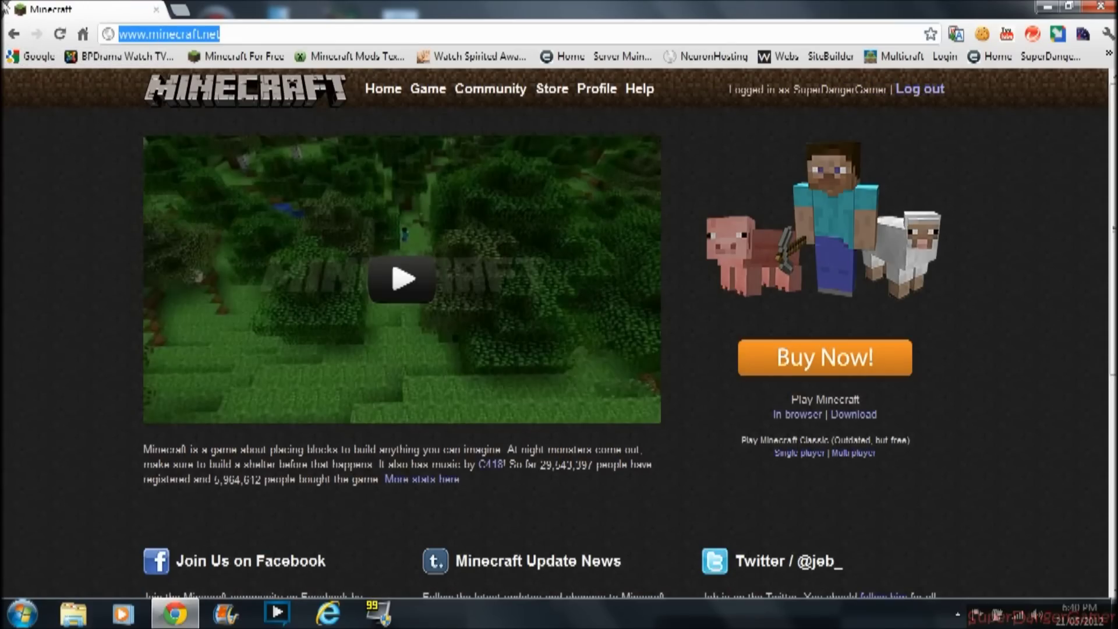
type("Minsha")
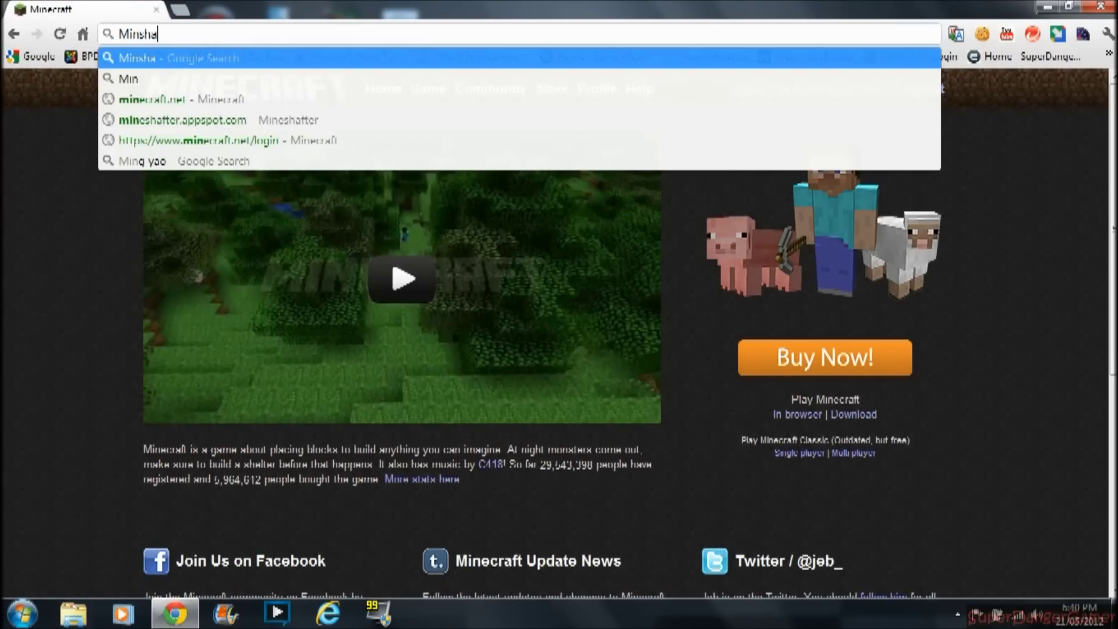
type("fter")
key("Return")
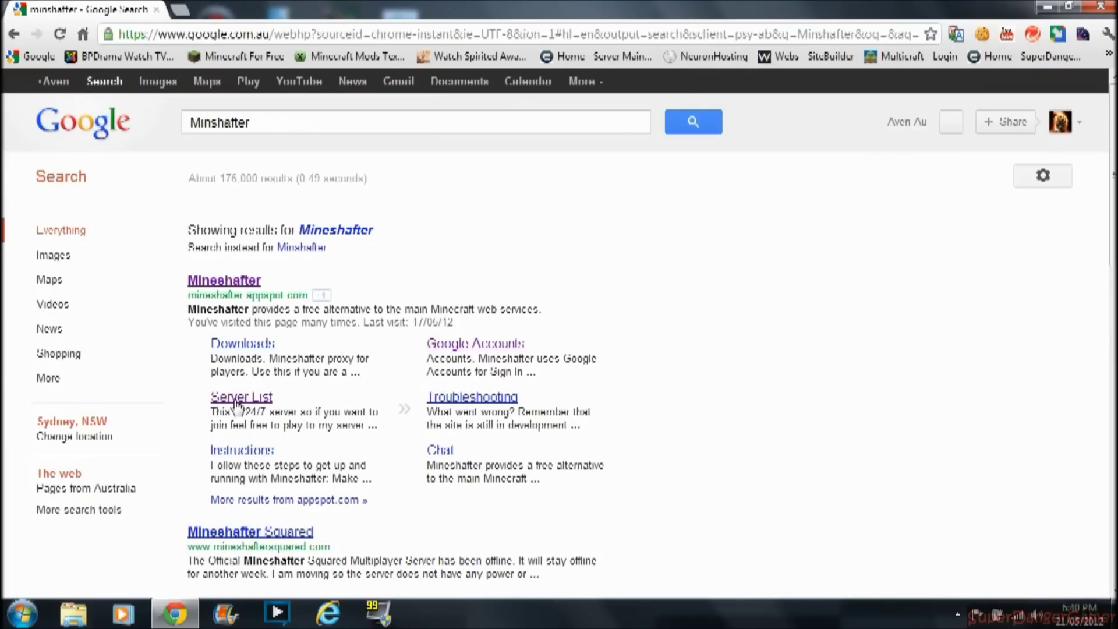
left_click(244, 284)
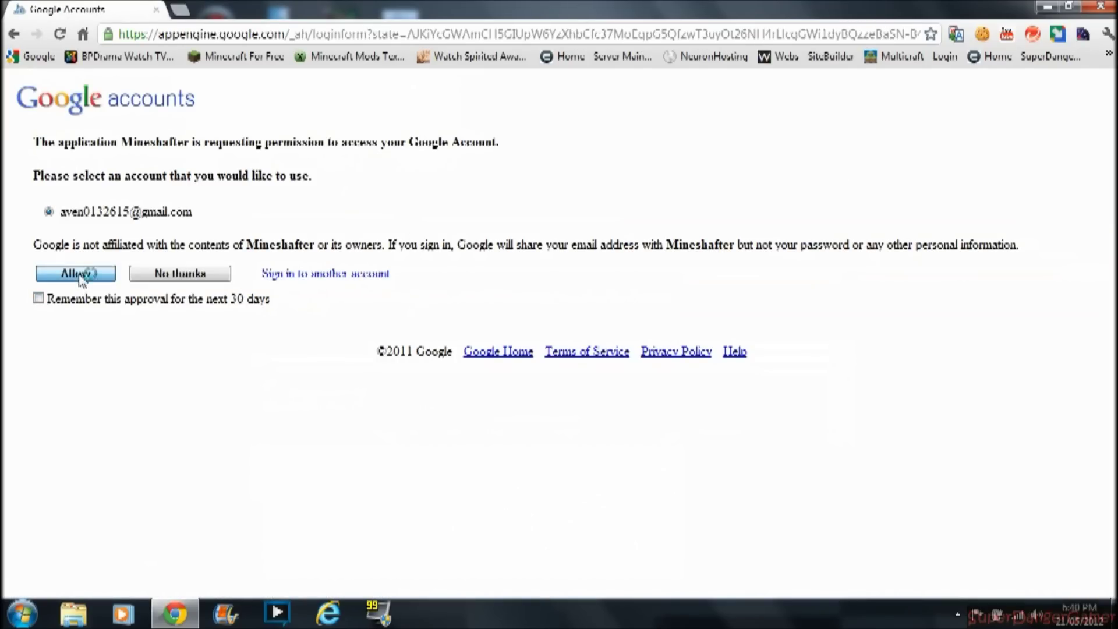
left_click(79, 275)
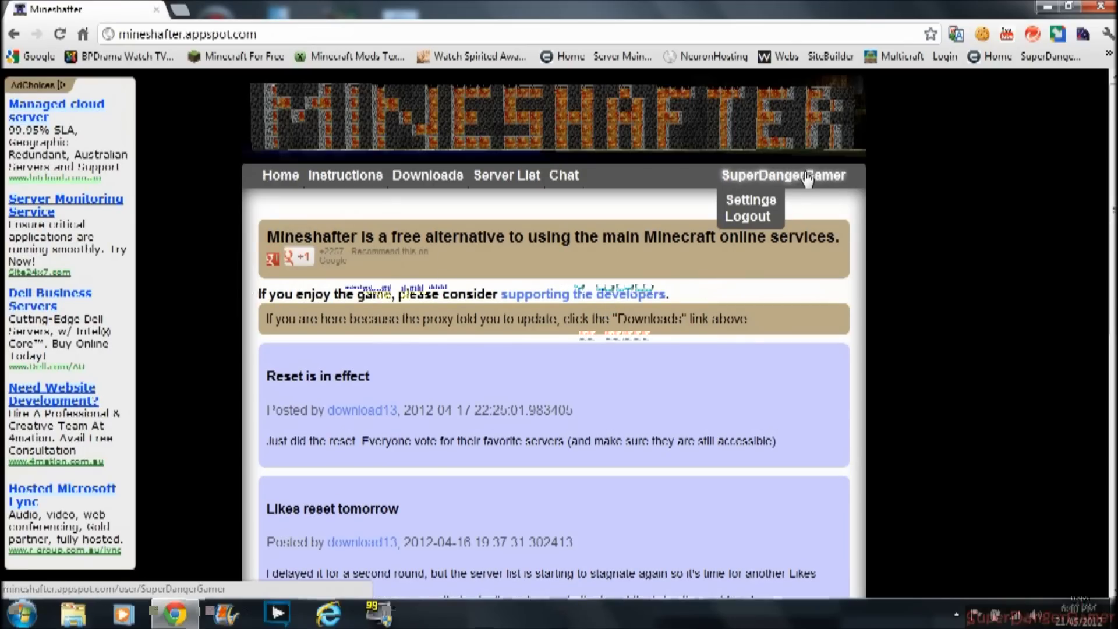
- Download the Mineshafter proxy for players and the Mineshafter proxy for servers, keeping both JAR files
mouse_move(763, 205)
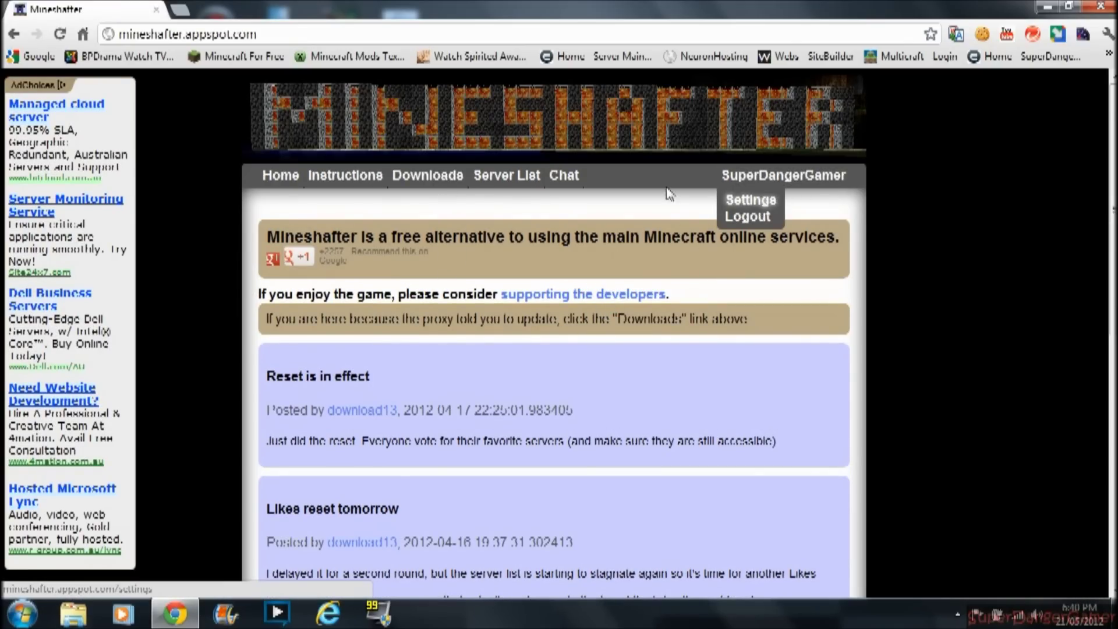
left_click(414, 178)
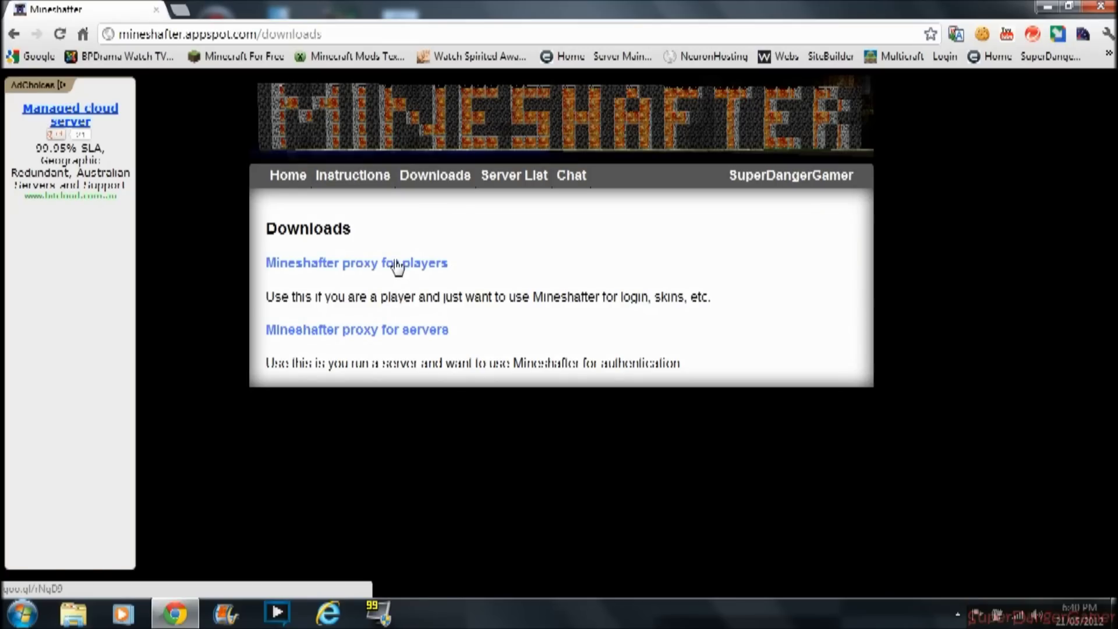
left_click(445, 336)
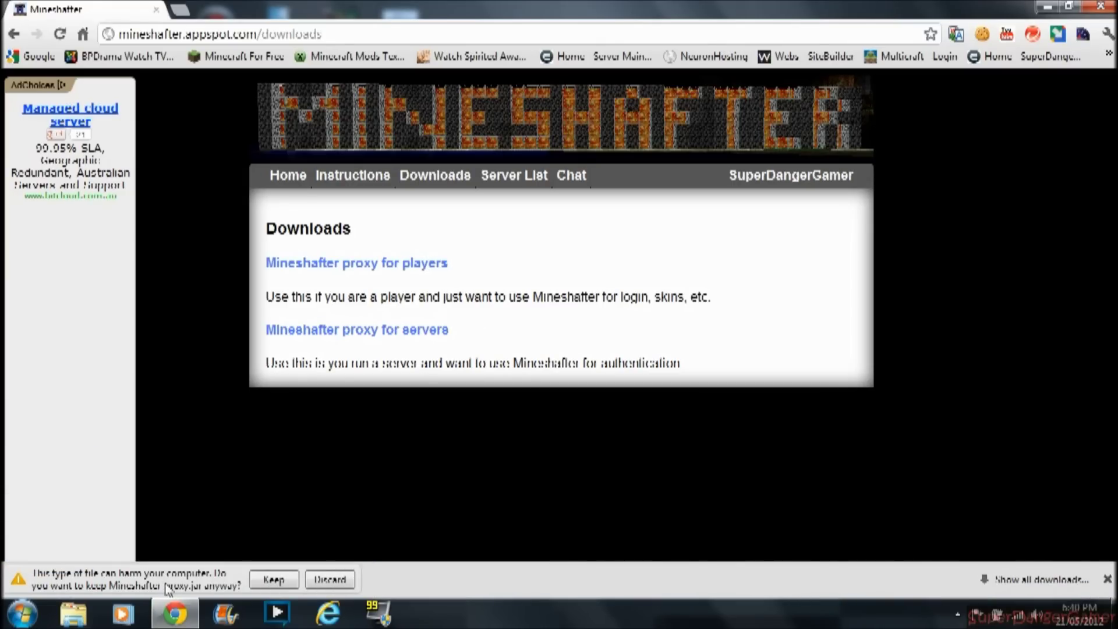
left_click(265, 581)
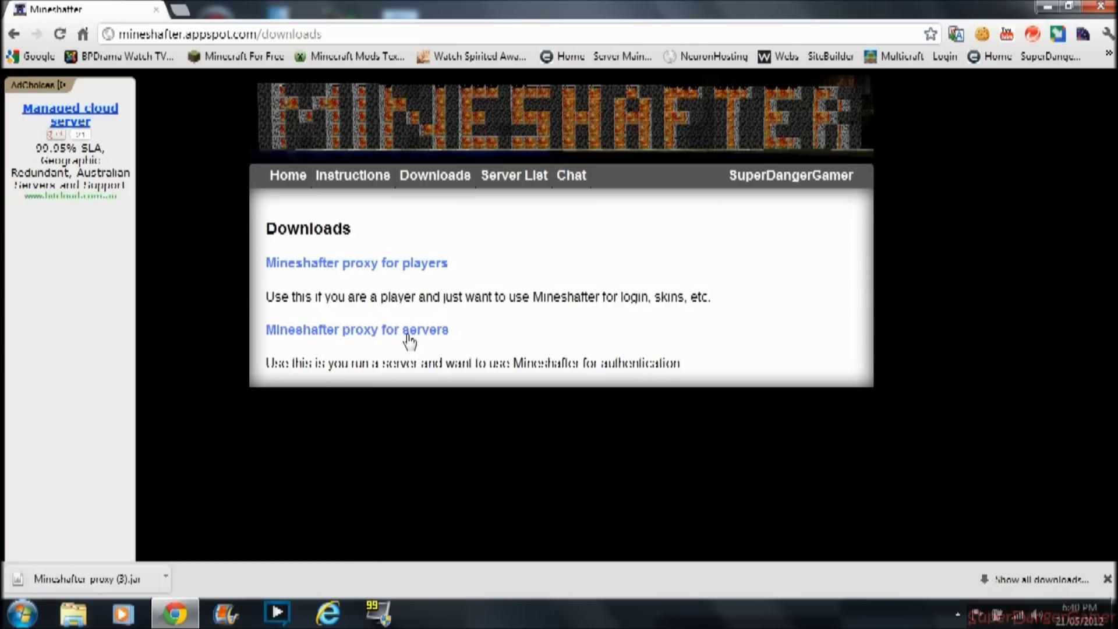
left_click(444, 338)
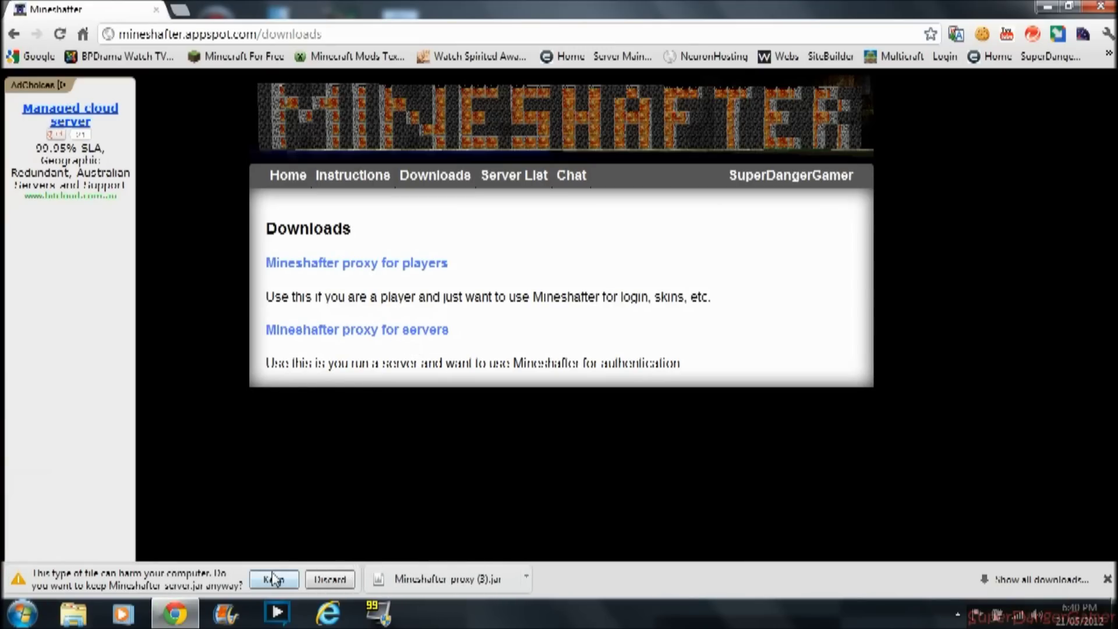
left_click(269, 579)
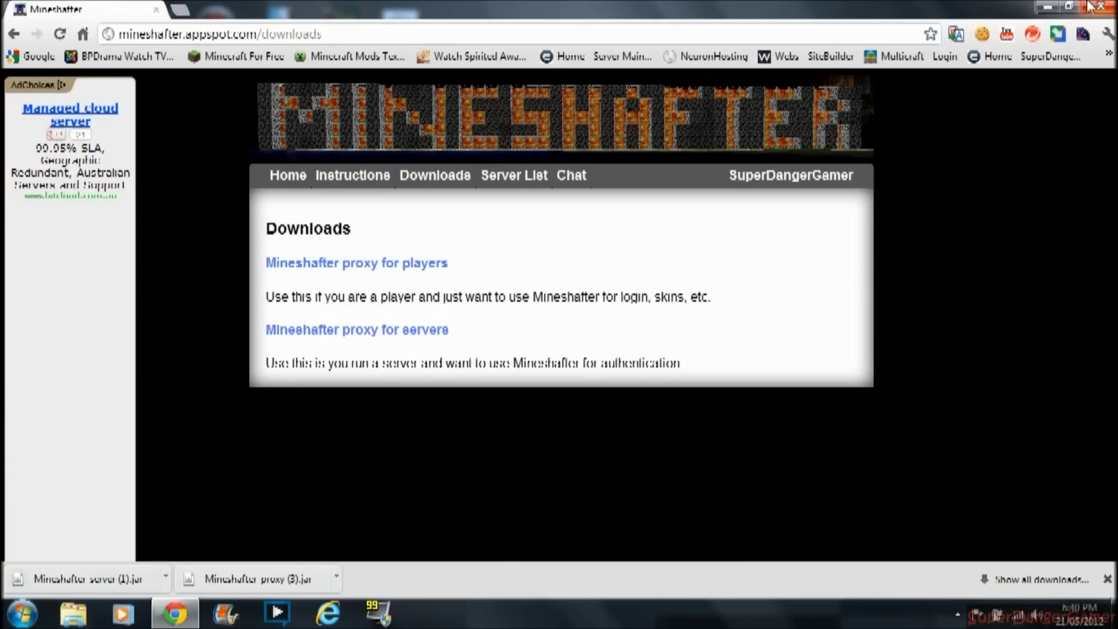
- Uncover the desktop by shrinking the browser window and move the Fun Server folder to the Recycle Bin
double_click(956, 13)
left_click_drag(694, 9, 817, 12)
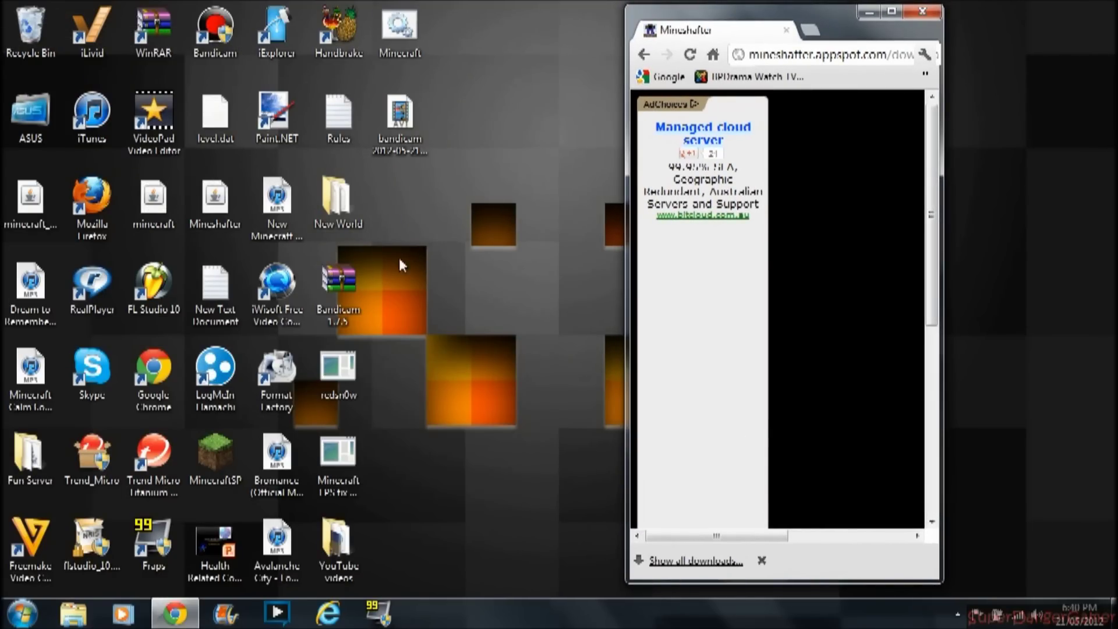
right_click(30, 459)
left_click(65, 395)
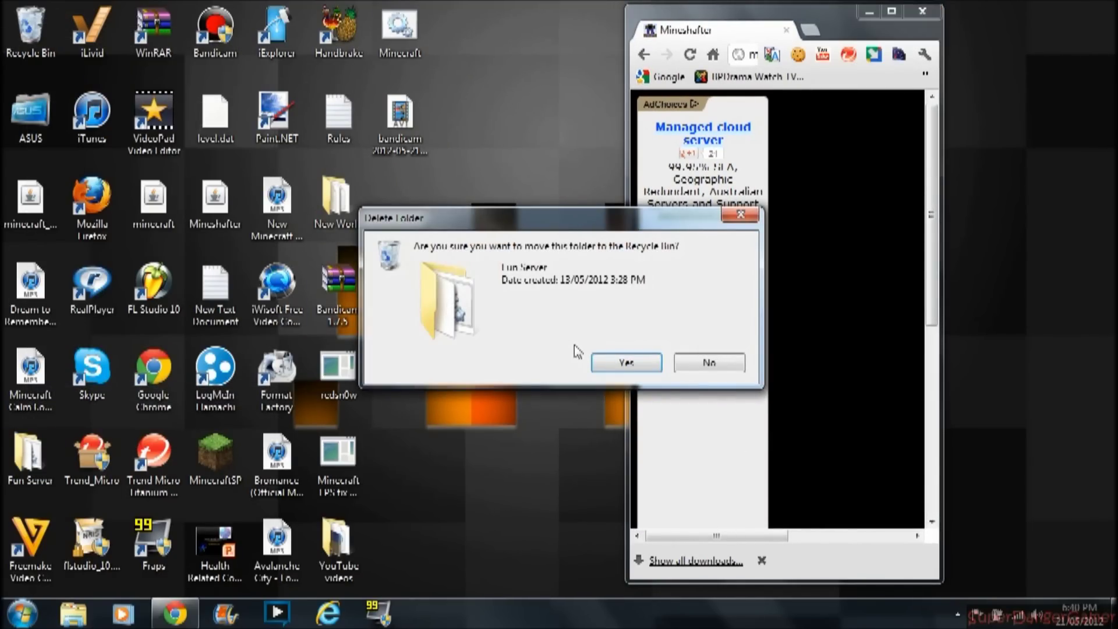
left_click(599, 366)
- Move the New World folder from the desktop to the Recycle Bin
key("ctrl+a")
right_click(324, 200)
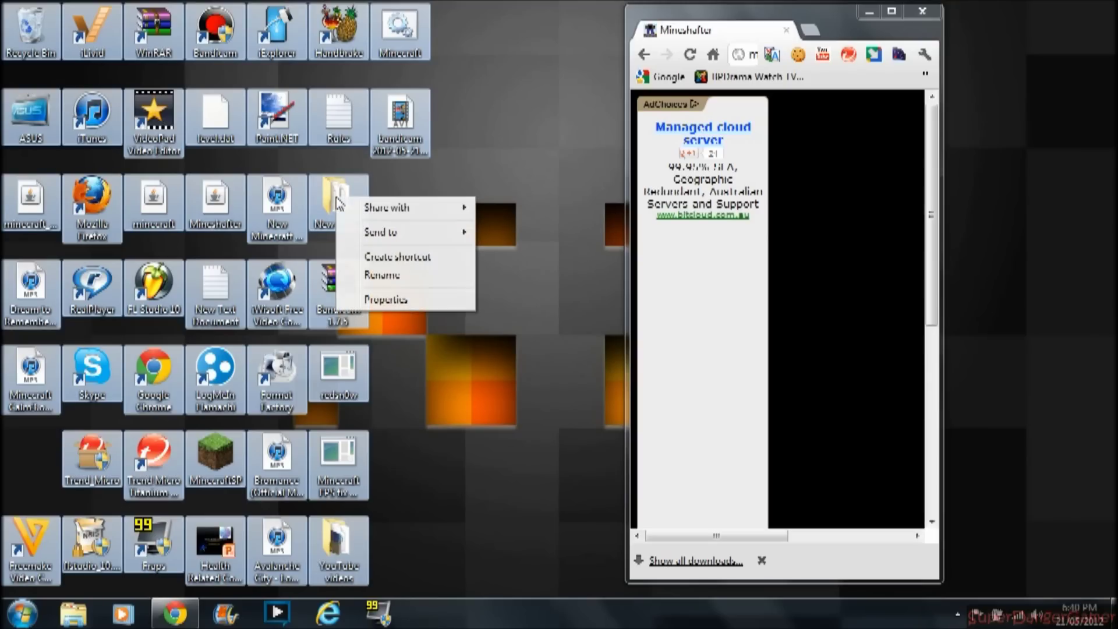
left_click(571, 232)
right_click(335, 204)
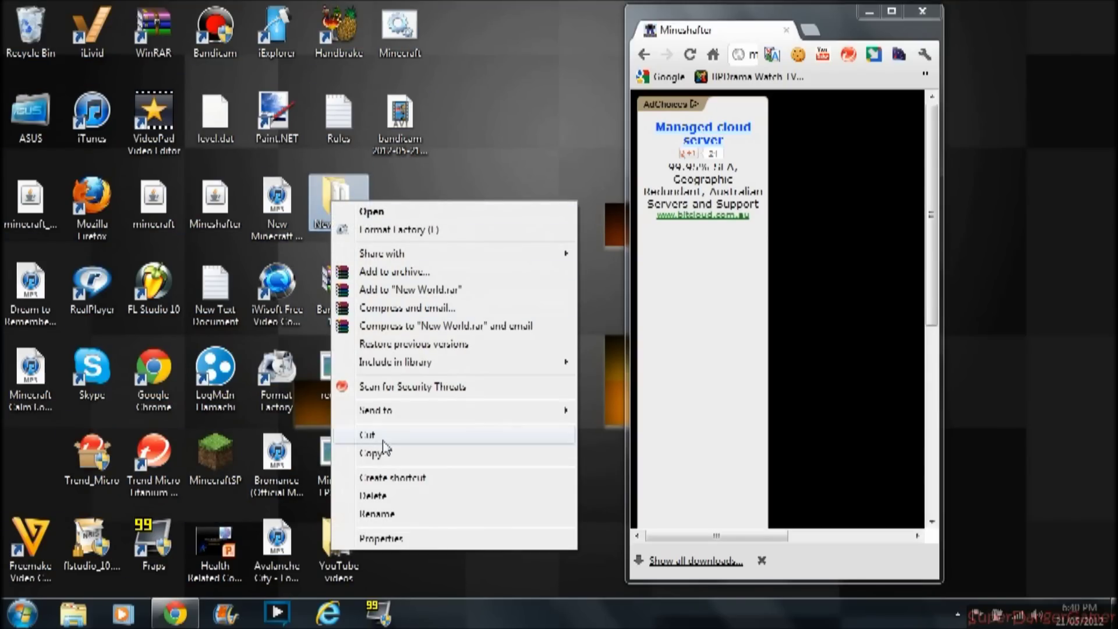
left_click(373, 496)
left_click(628, 362)
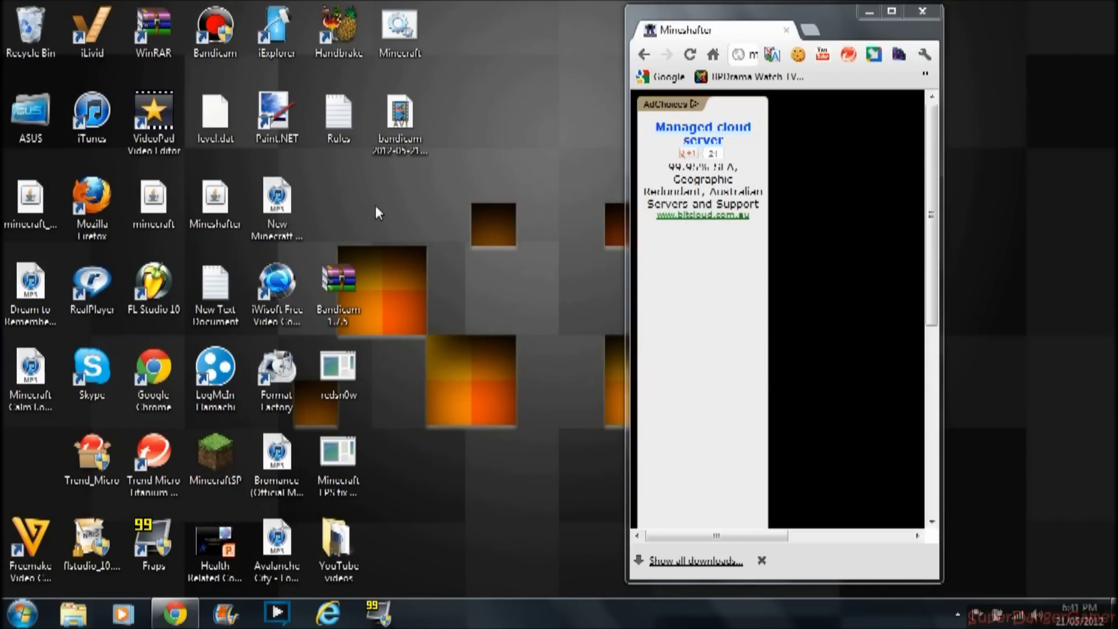
- Create a new folder on the desktop and name it Minecraft
right_click(457, 328)
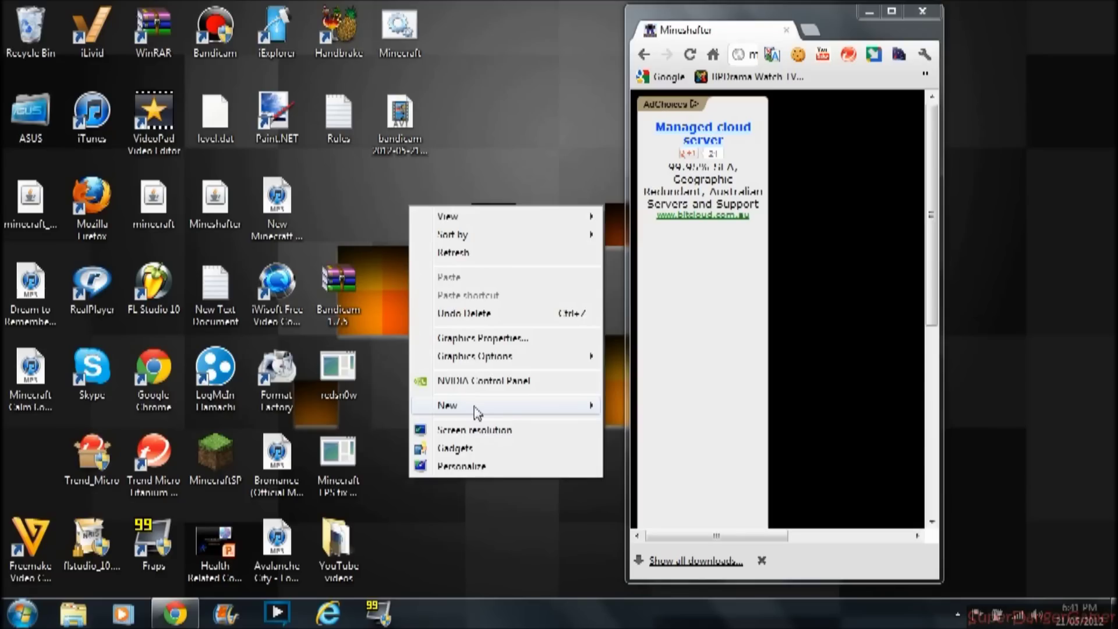
mouse_move(483, 412)
left_click(617, 407)
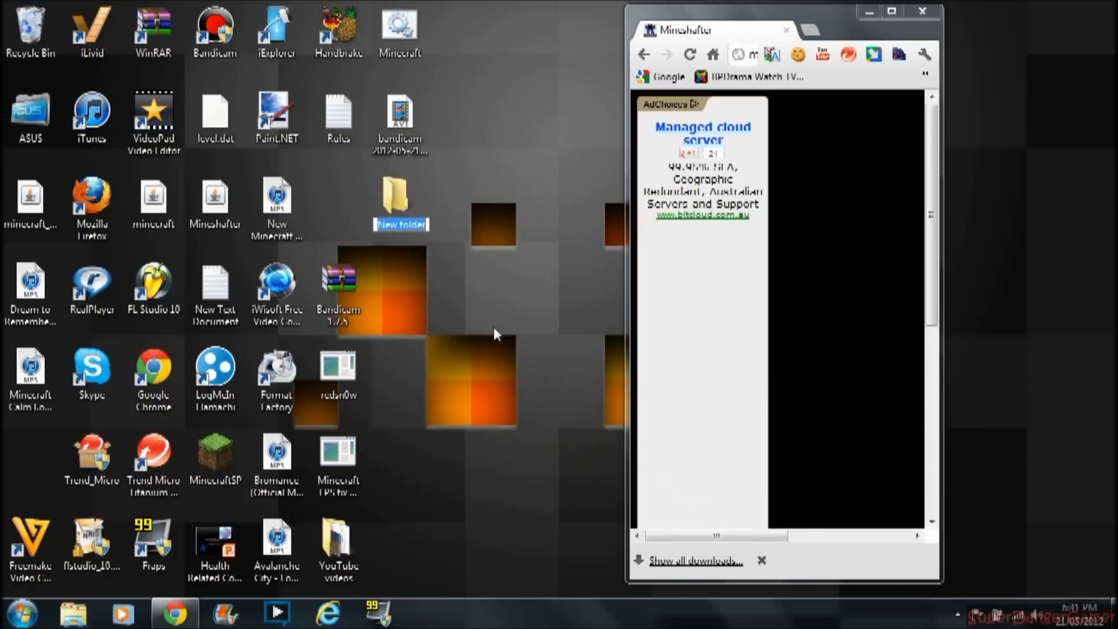
type("Minec")
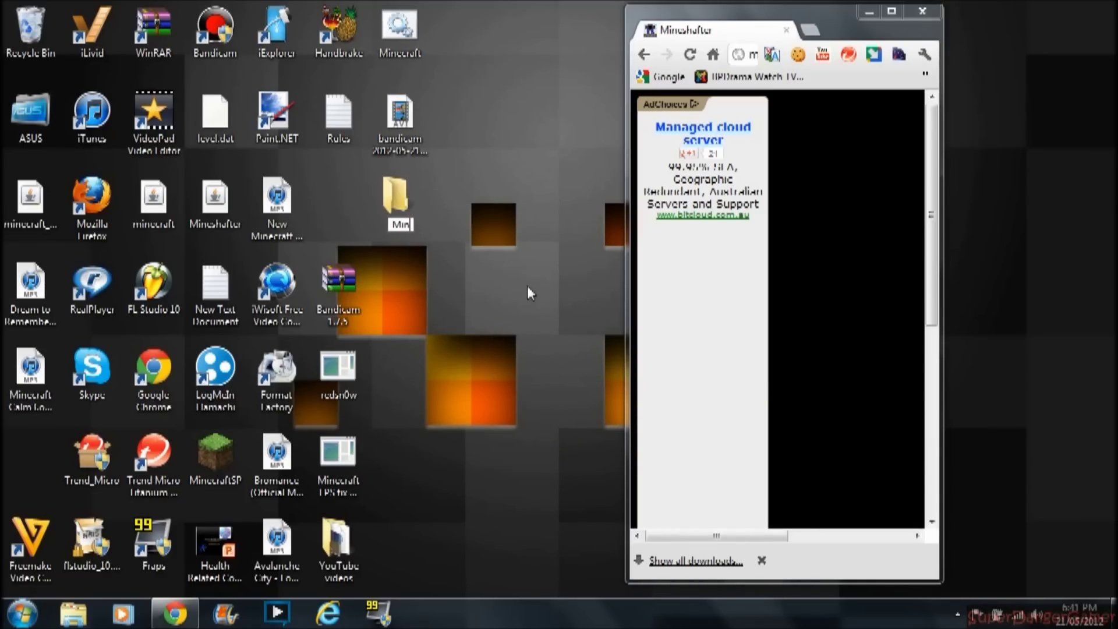
key("BackSpace")
key("BackSpace")
type("ecraft")
key("Return")
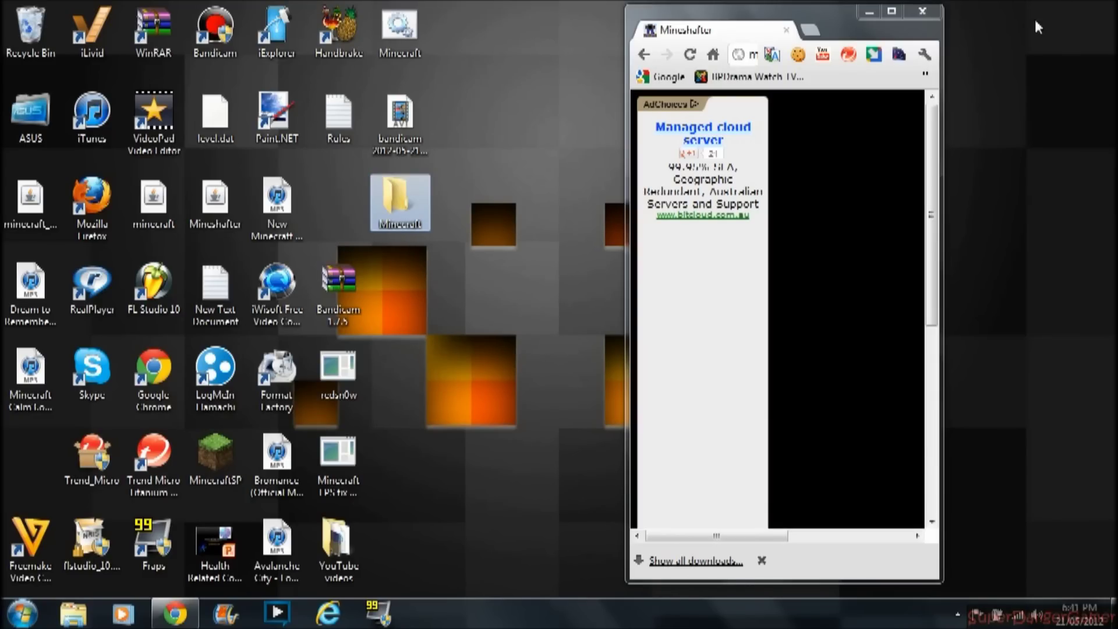
- Open the Minecraft desktop folder and place the downloaded Mineshafter-server (1).jar file in it
left_click(891, 13)
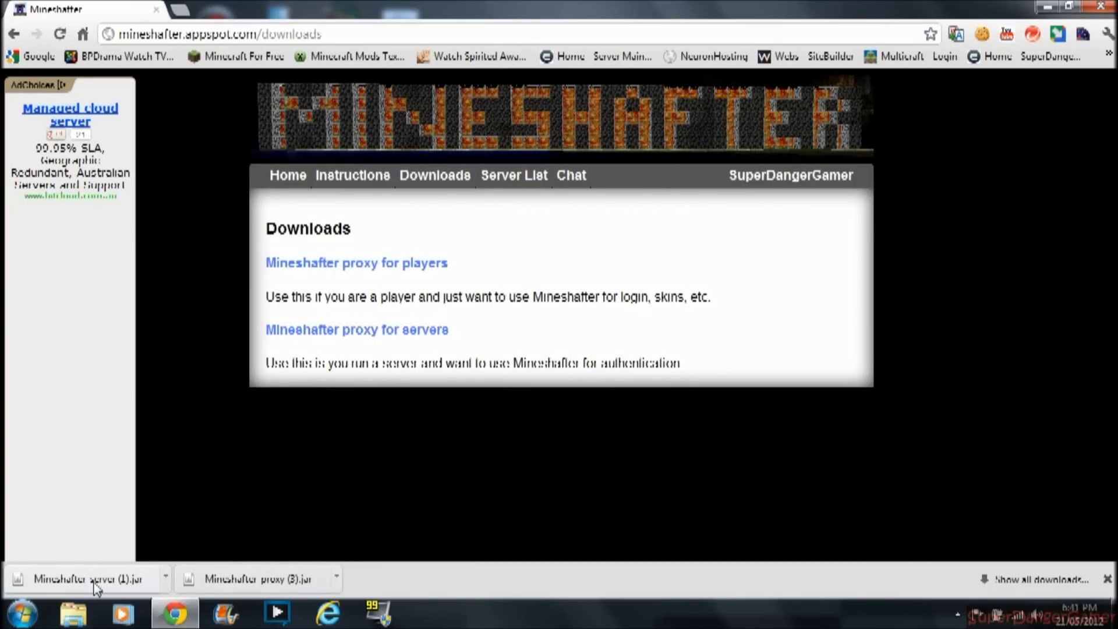
left_click(1047, 6)
double_click(409, 199)
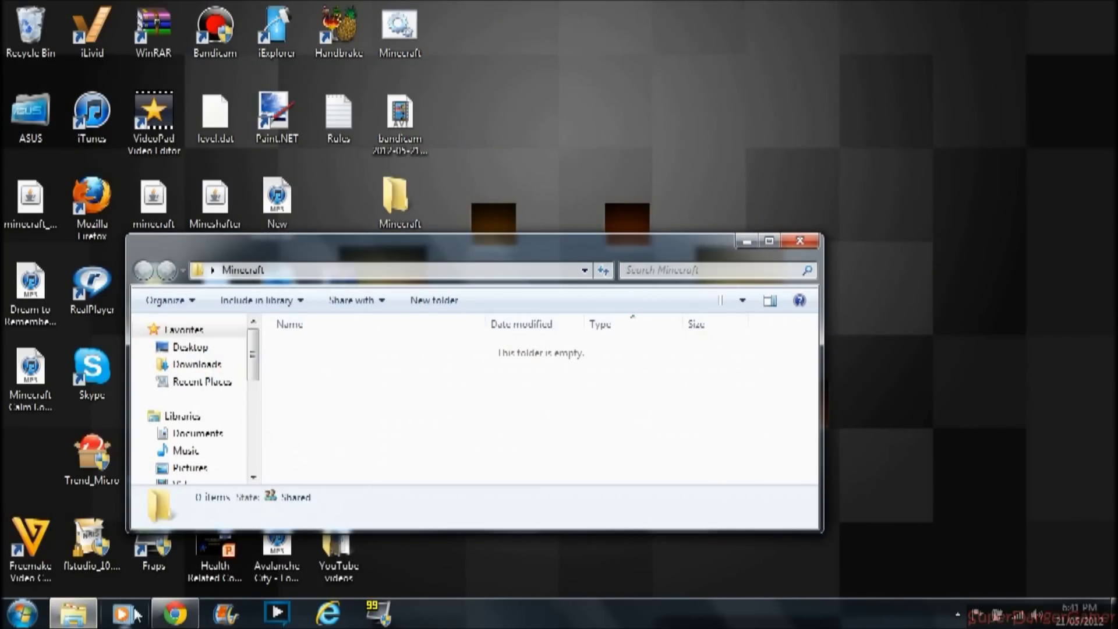
left_click(175, 614)
left_click_drag(94, 580, 369, 367)
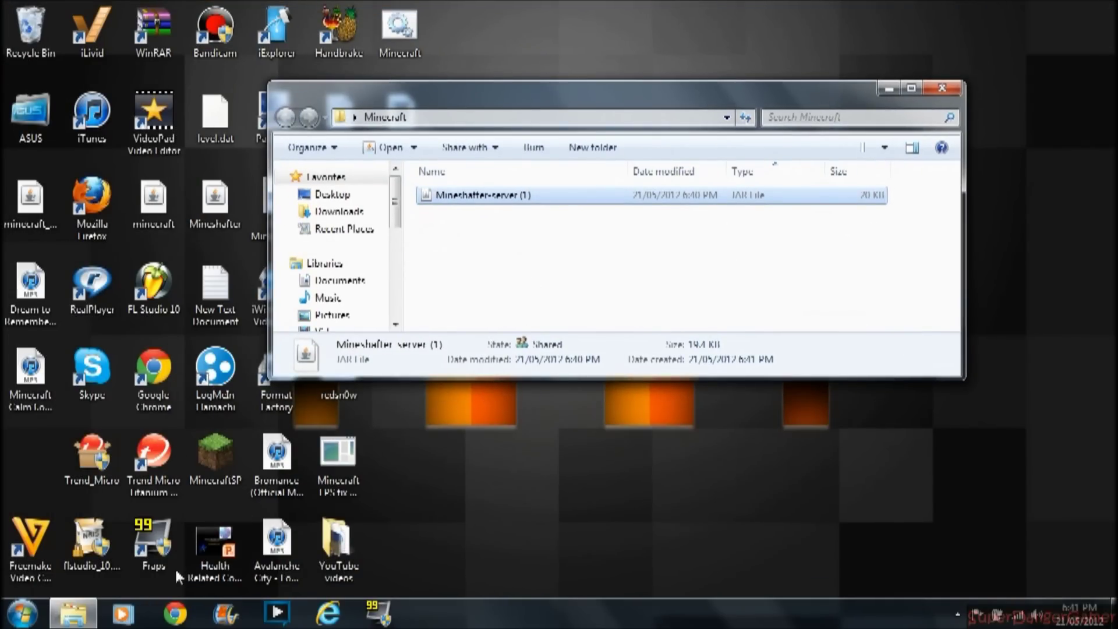
- Search the web for craftbukkit in Google Chrome
left_click(175, 615)
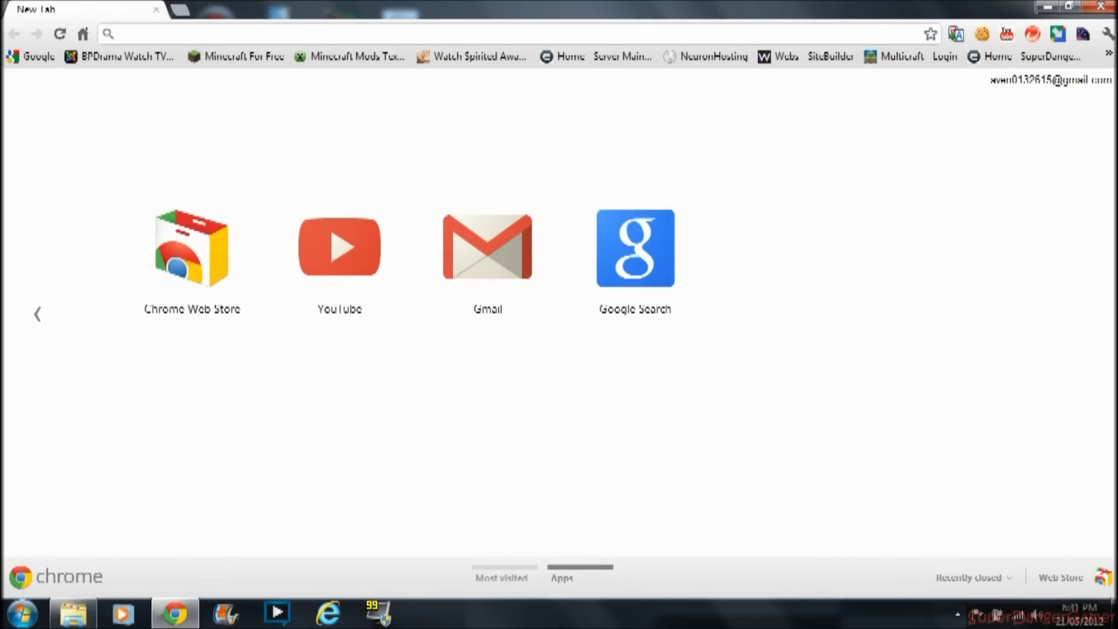
type("craftbukk")
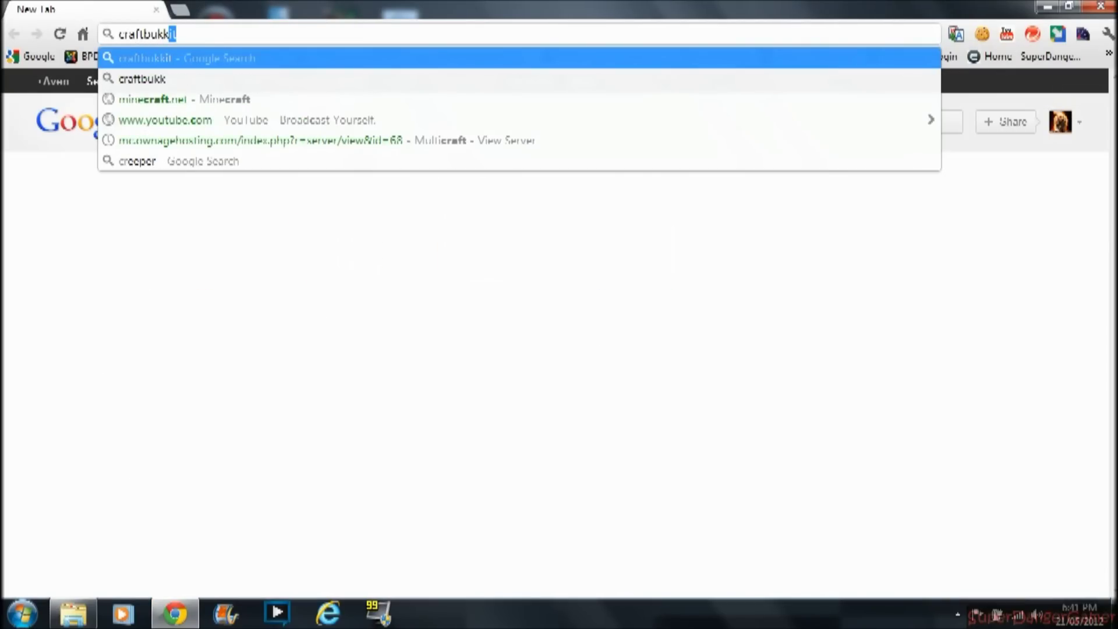
key("Return")
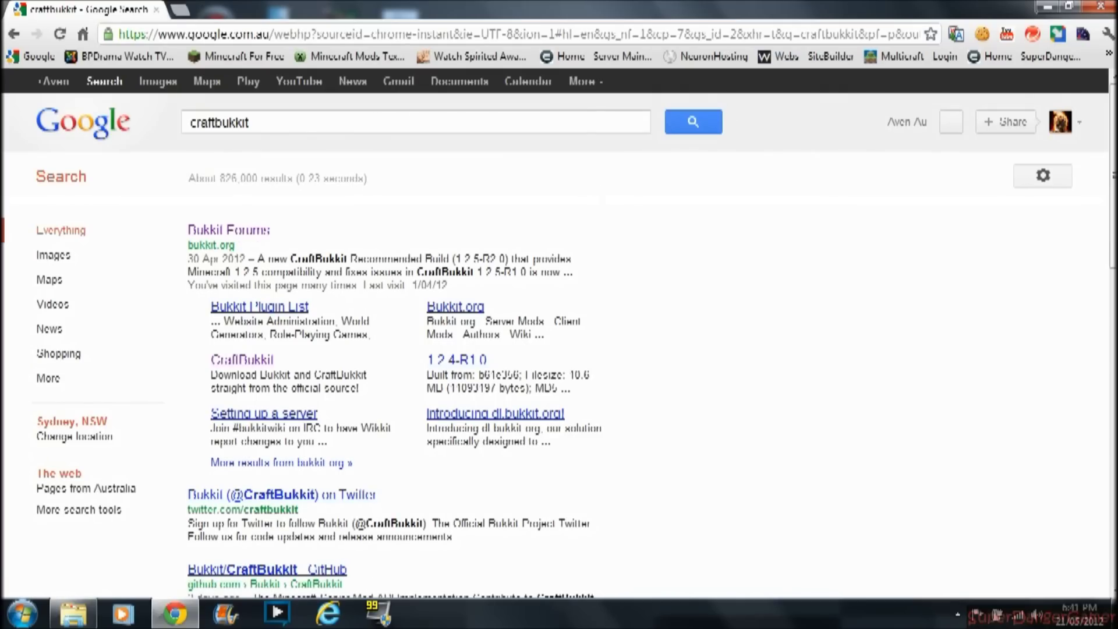
- Open the CraftBukkit search result and look through the Downloads folder for an existing craftbukkit jar file
left_click(262, 361)
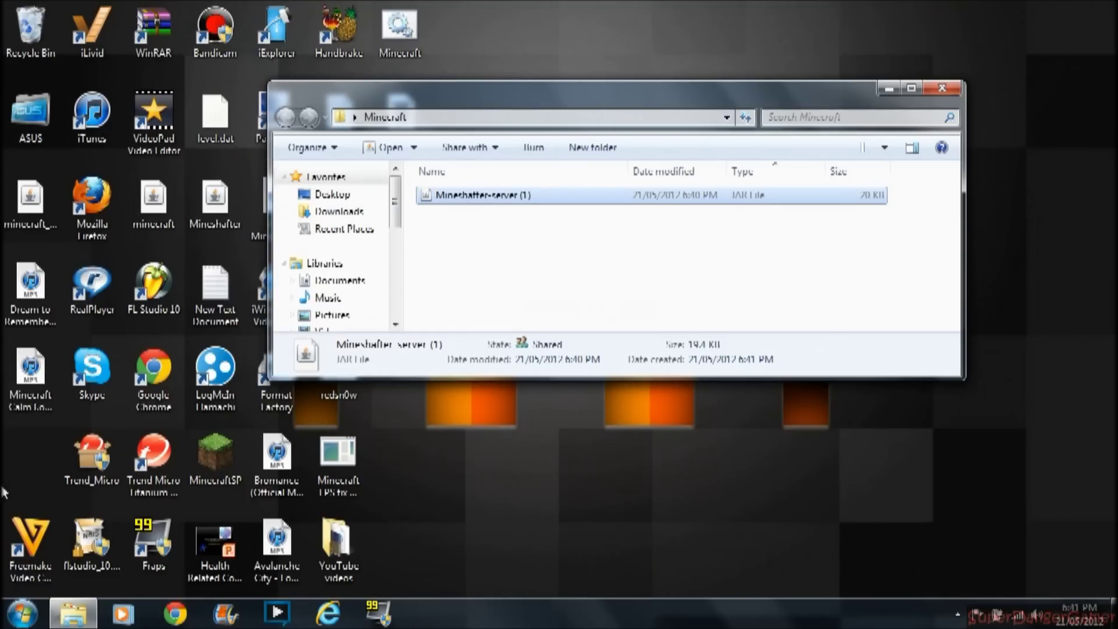
key("super")
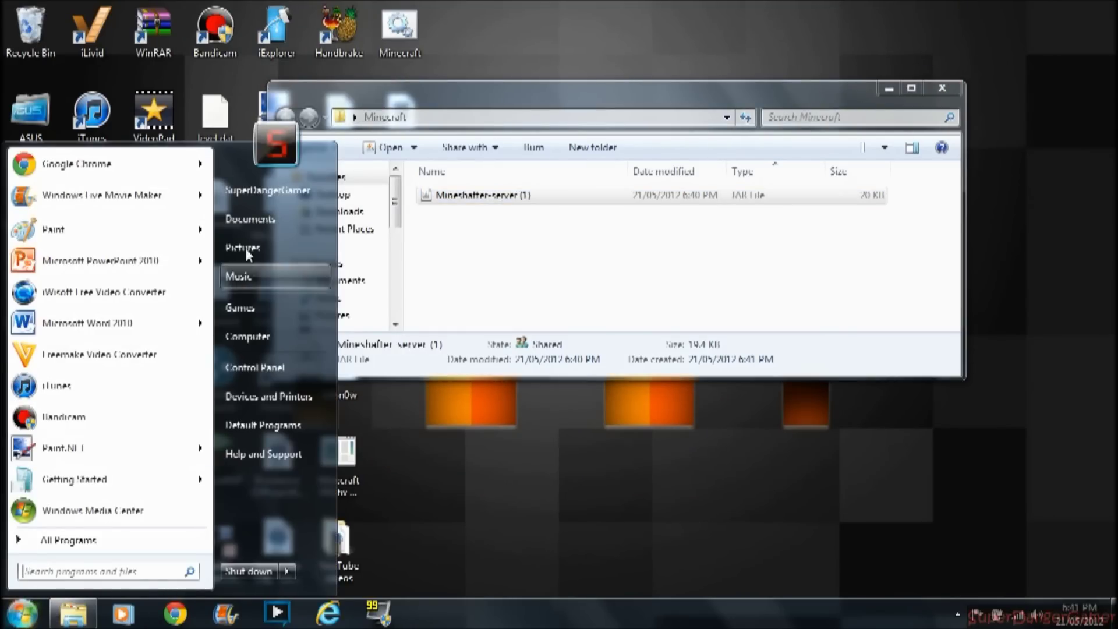
left_click(309, 211)
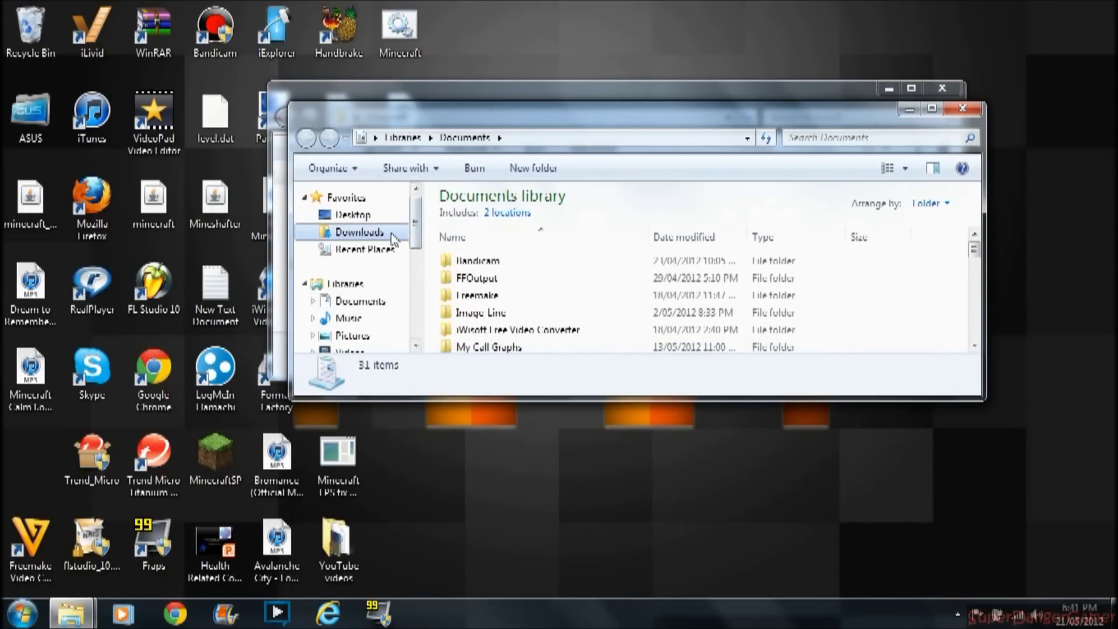
left_click(359, 231)
scroll(381, 233, "down", 1)
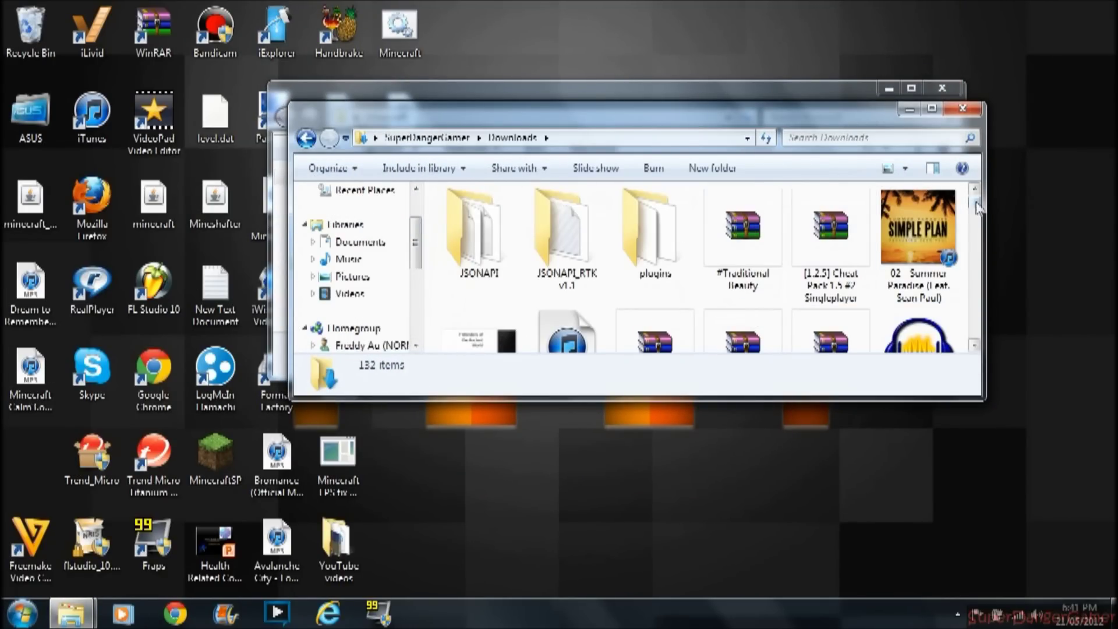
left_click(932, 108)
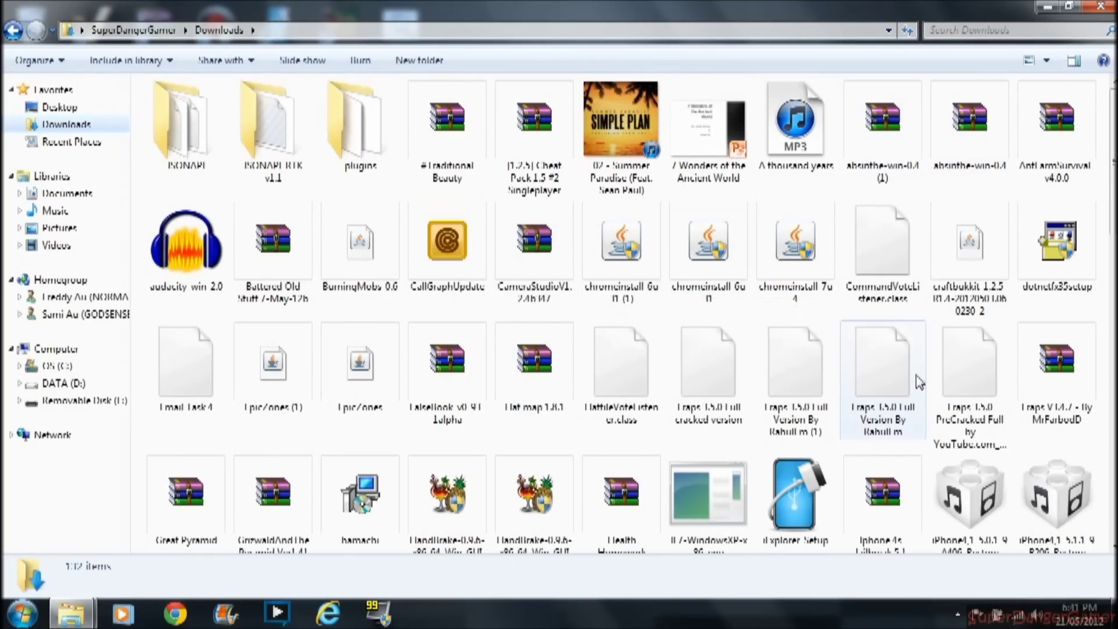
left_click(990, 262)
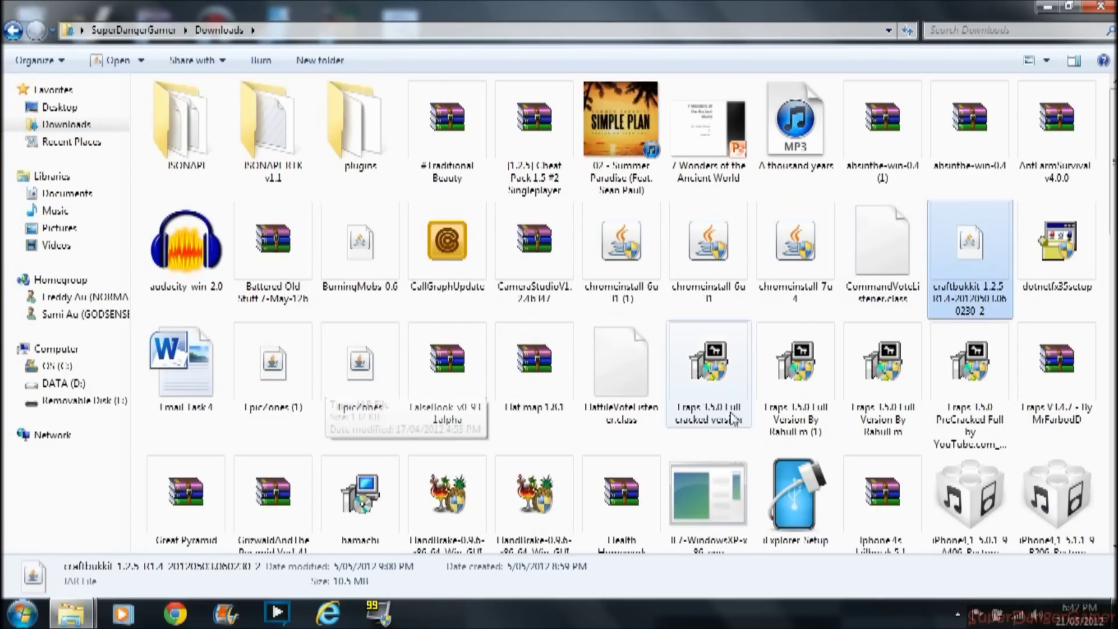
scroll(733, 420, "down", 10)
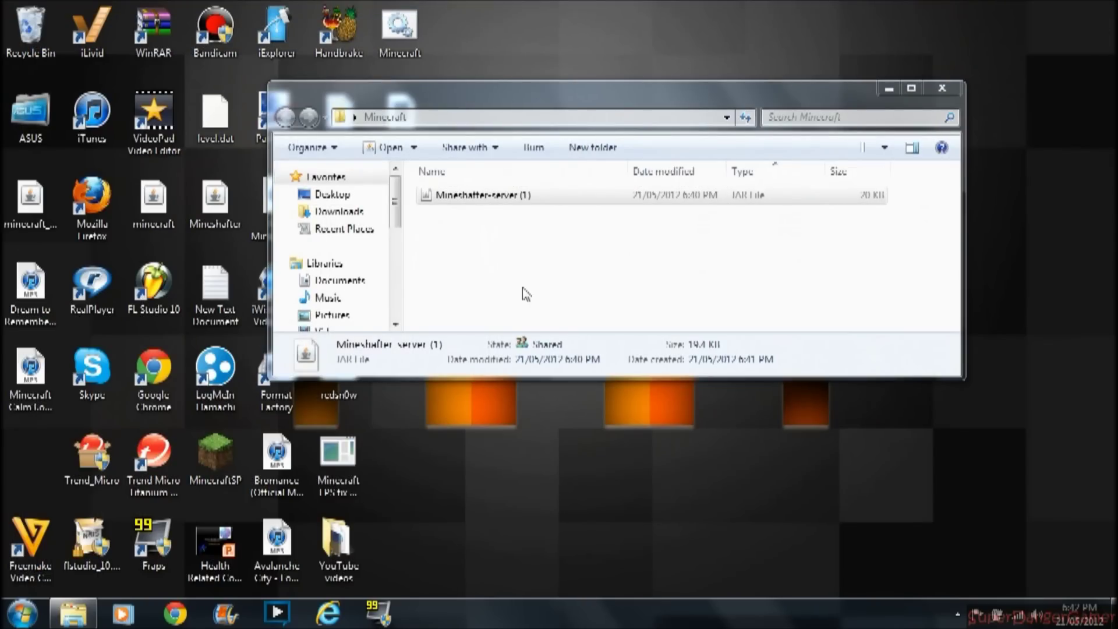
- Search the web for craftbukkit in a fresh Google Chrome window and open the CraftBukkit downloads result
left_click(176, 614)
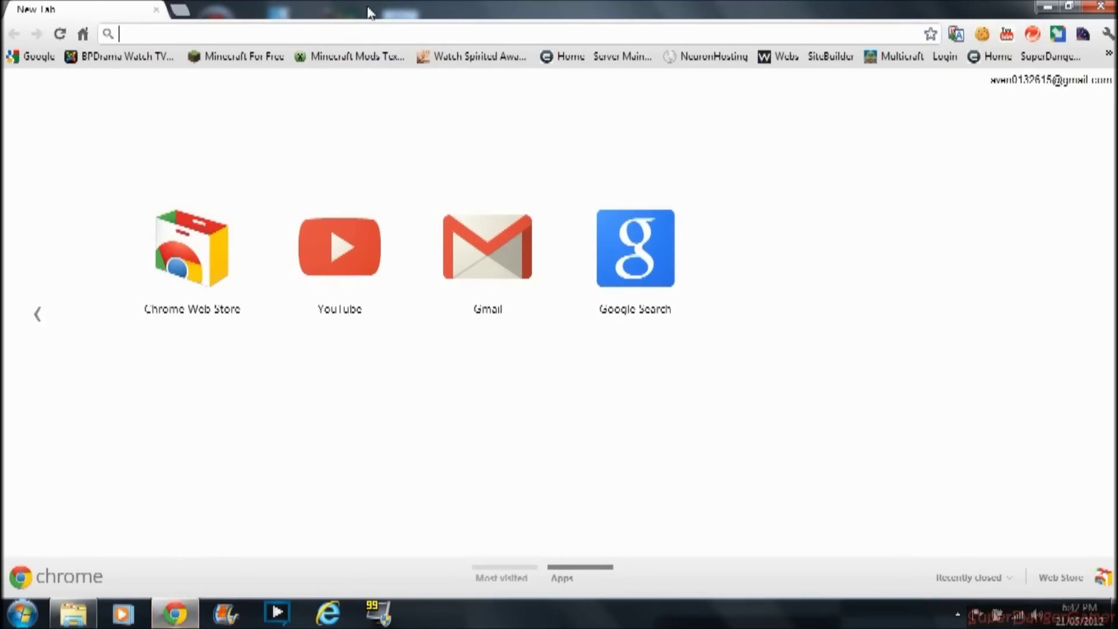
type("craftbu")
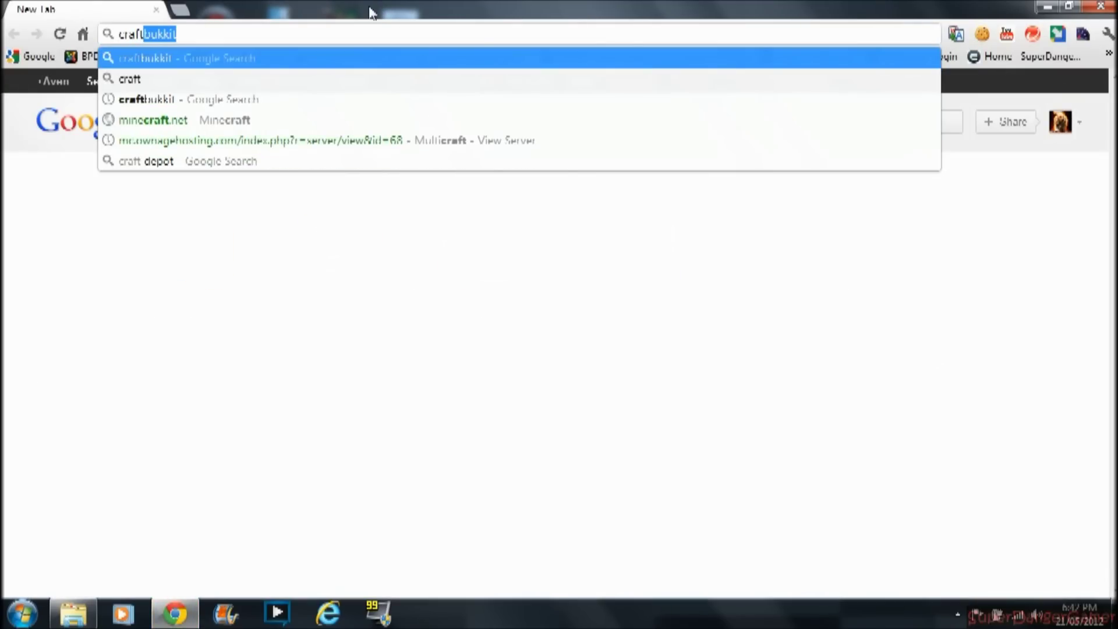
type("kkit")
key("Return")
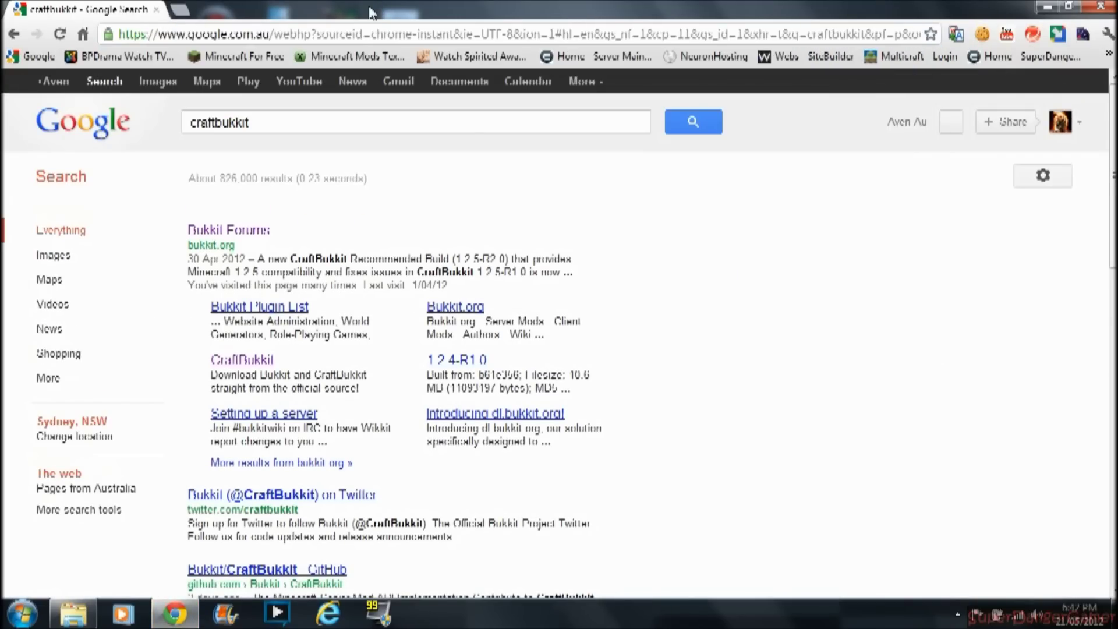
left_click(257, 360)
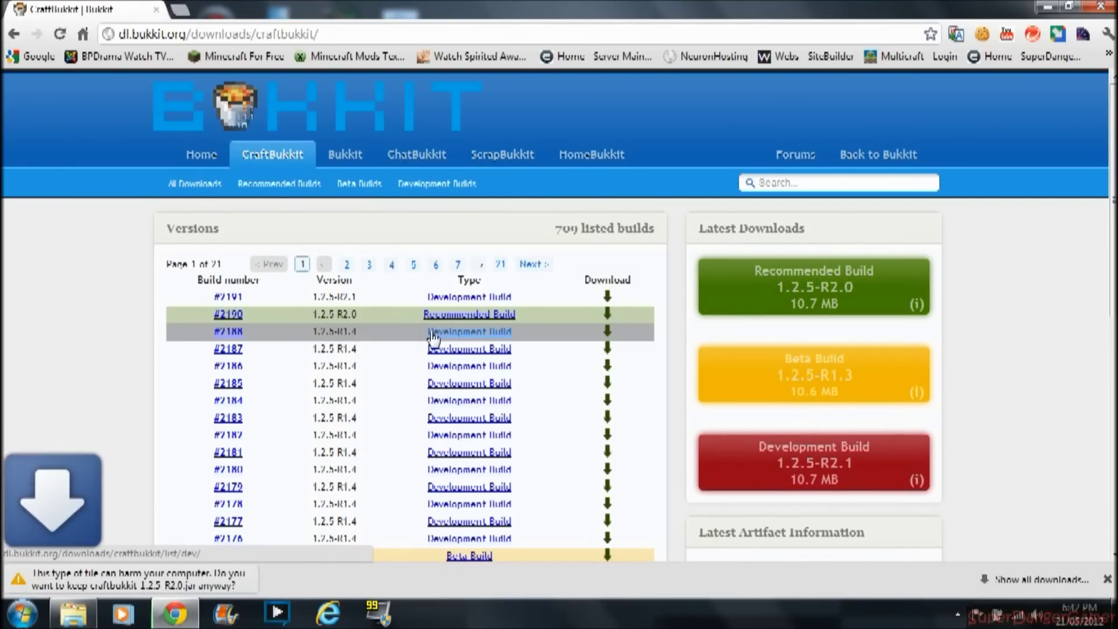
- Download CraftBukkit recommended build 1.2.5-R2.0, keeping the flagged jar file, and place it in the Minecraft desktop folder
left_click(298, 579)
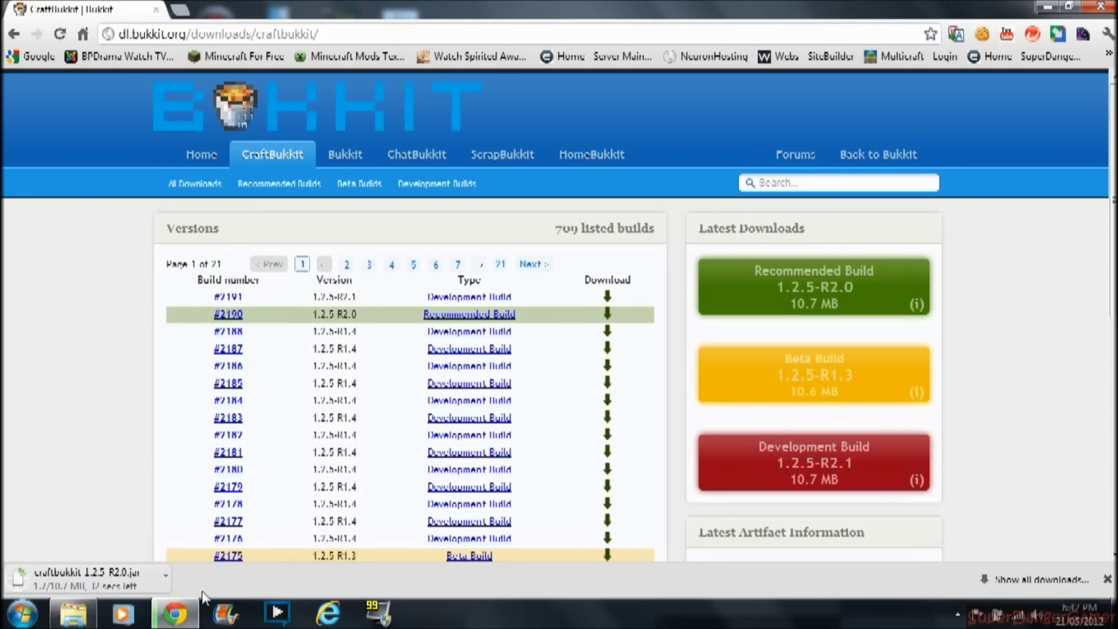
left_click(175, 612)
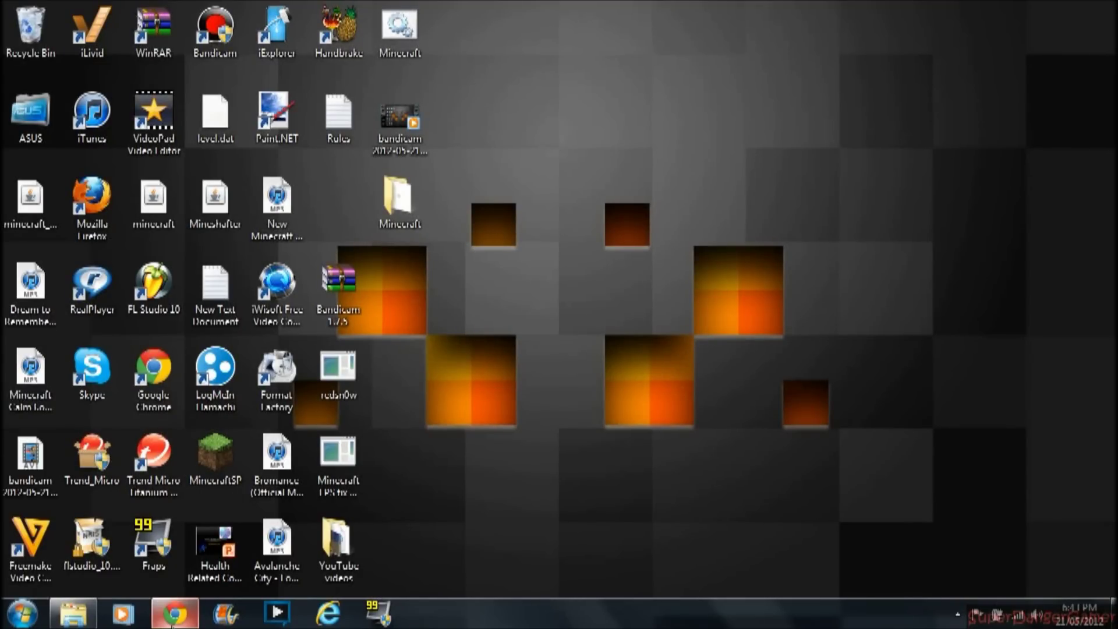
left_click(175, 613)
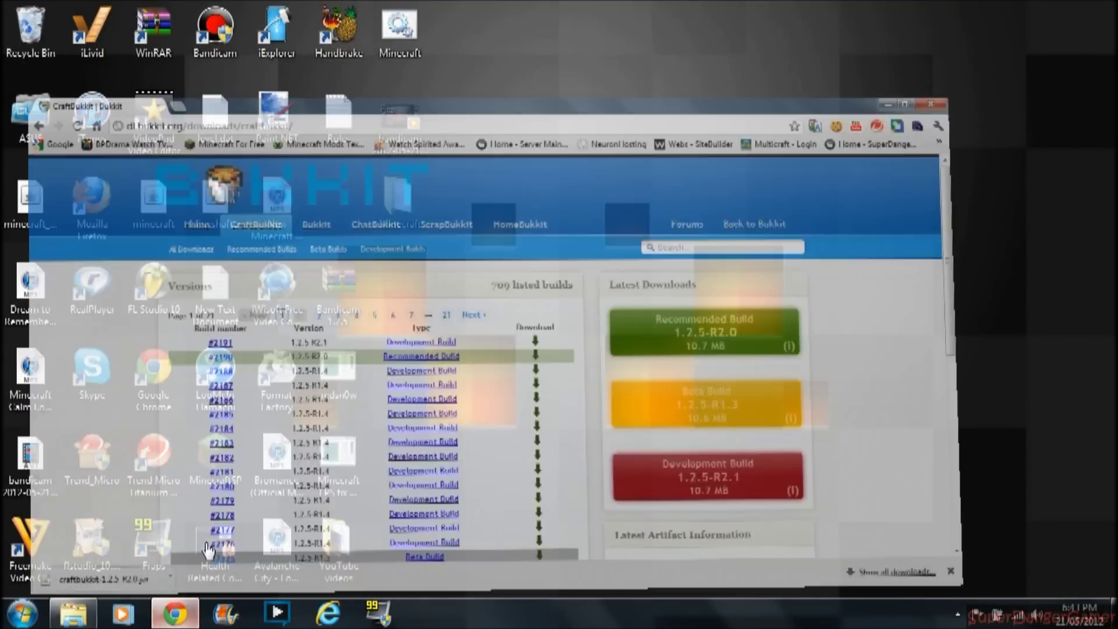
left_click_drag(148, 584, 469, 248)
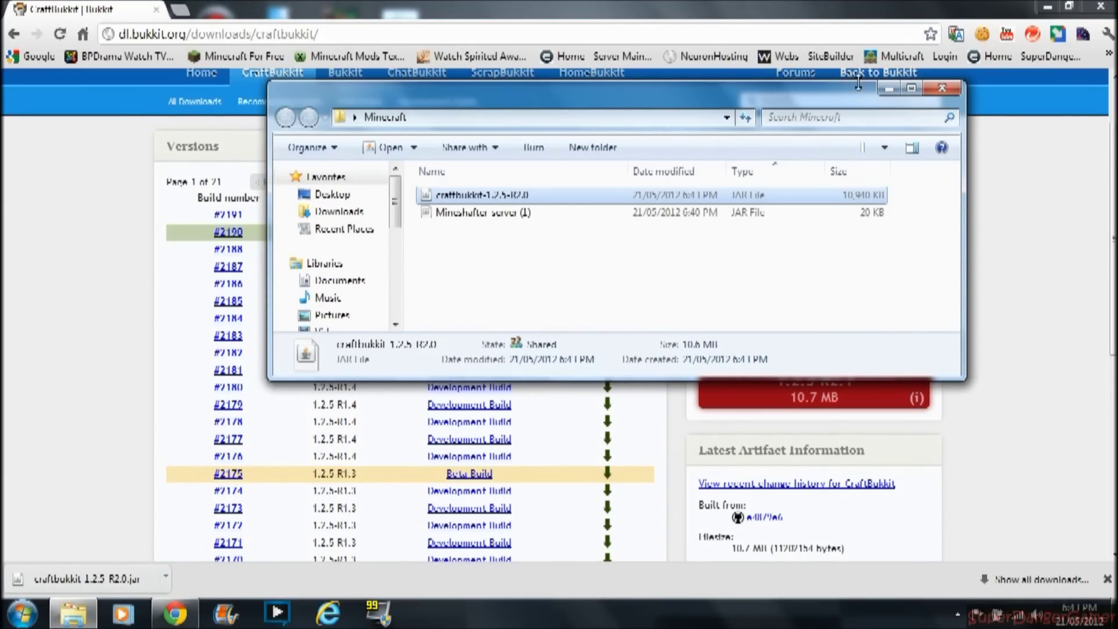
left_click(890, 88)
- Go to YouTube and open the account's Video Manager
left_click(319, 33)
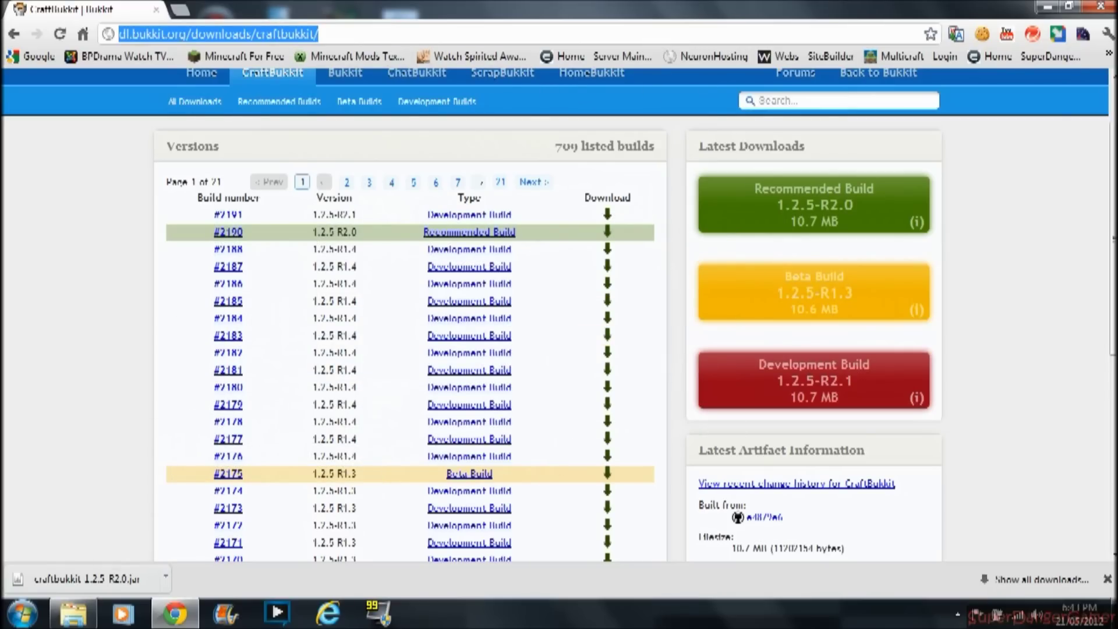
type("youtube")
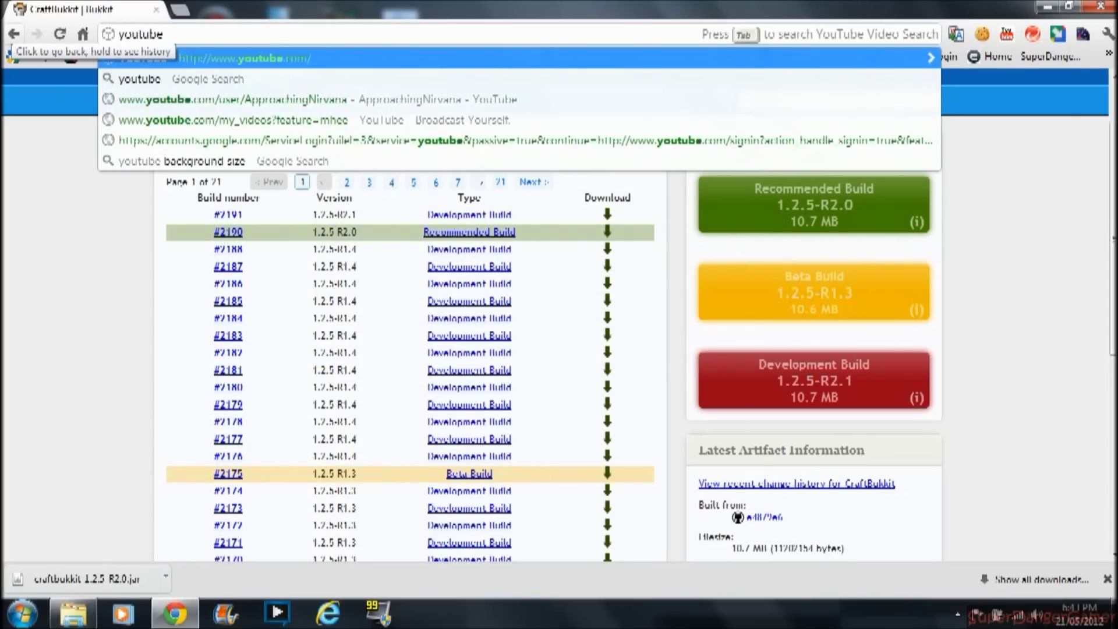
key("Return")
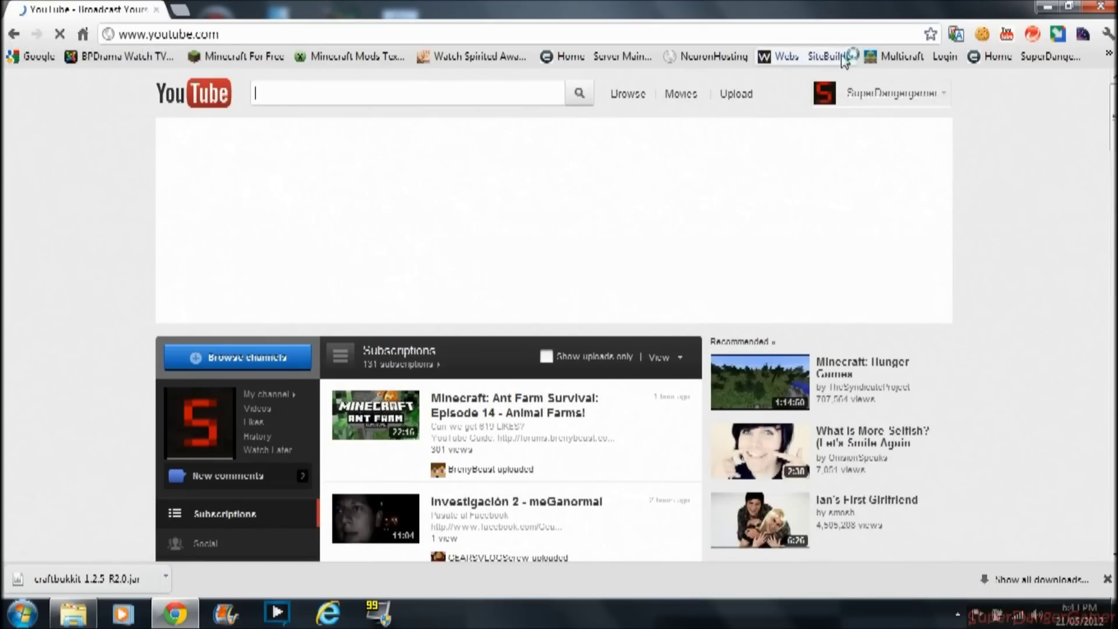
left_click(869, 87)
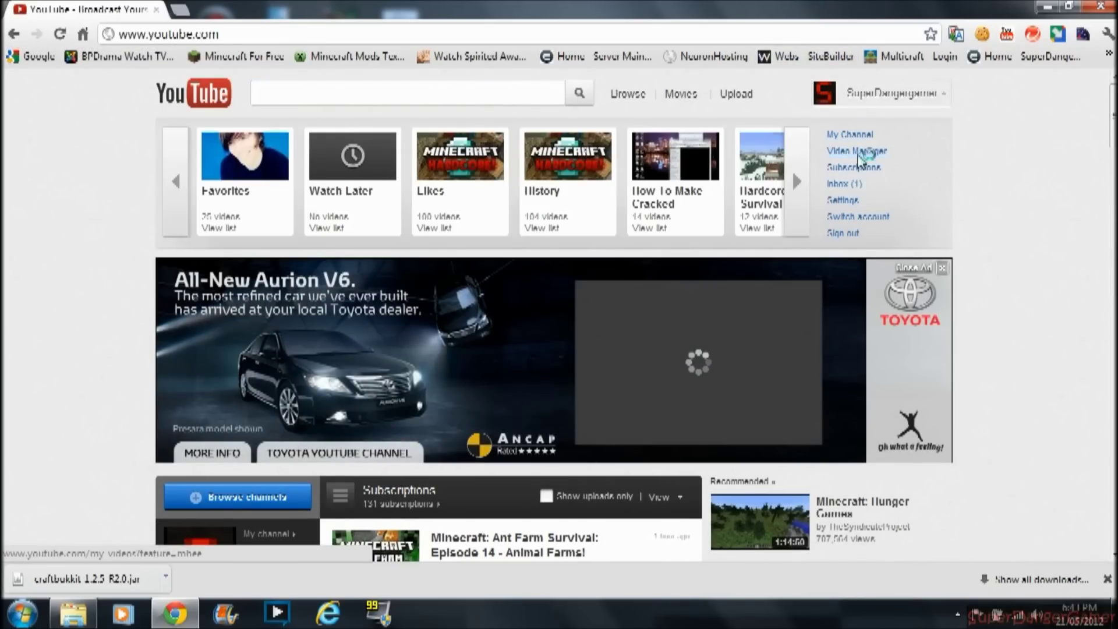
left_click(859, 152)
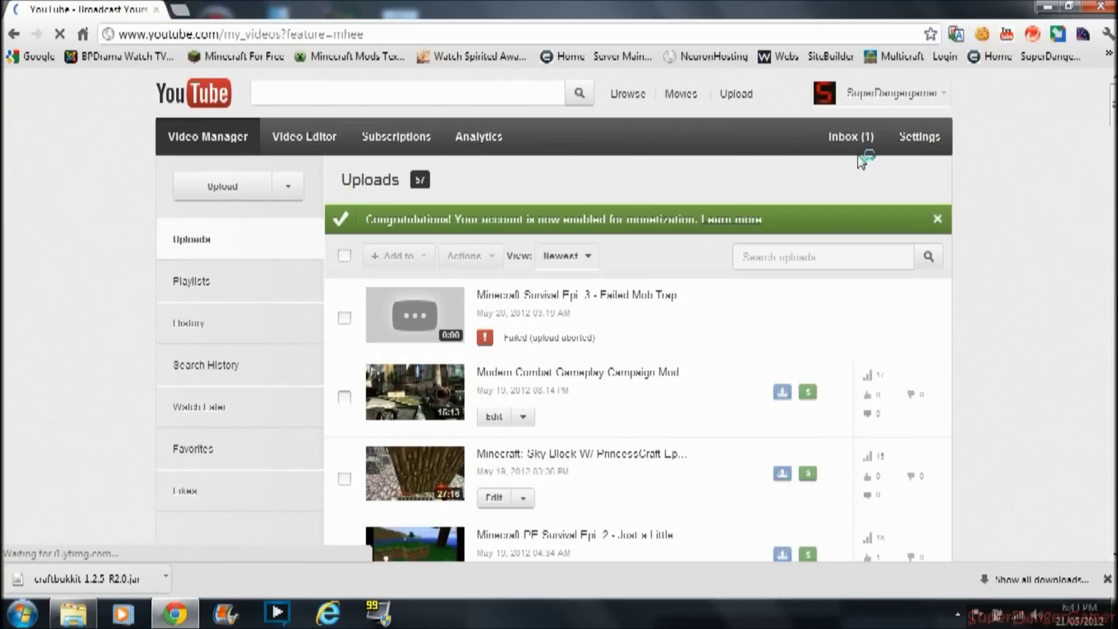
- Find the uploaded video How to Make A Cracked Minecraft Server (Hamachi Way) and open it for editing
scroll(571, 415, "down", 15)
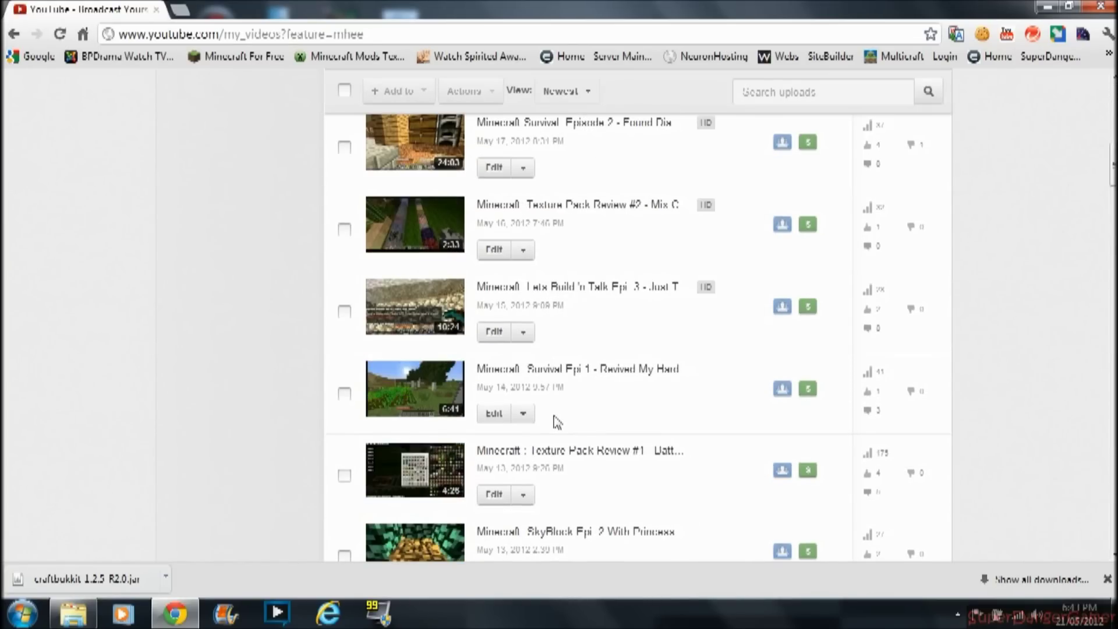
scroll(558, 422, "down", 3)
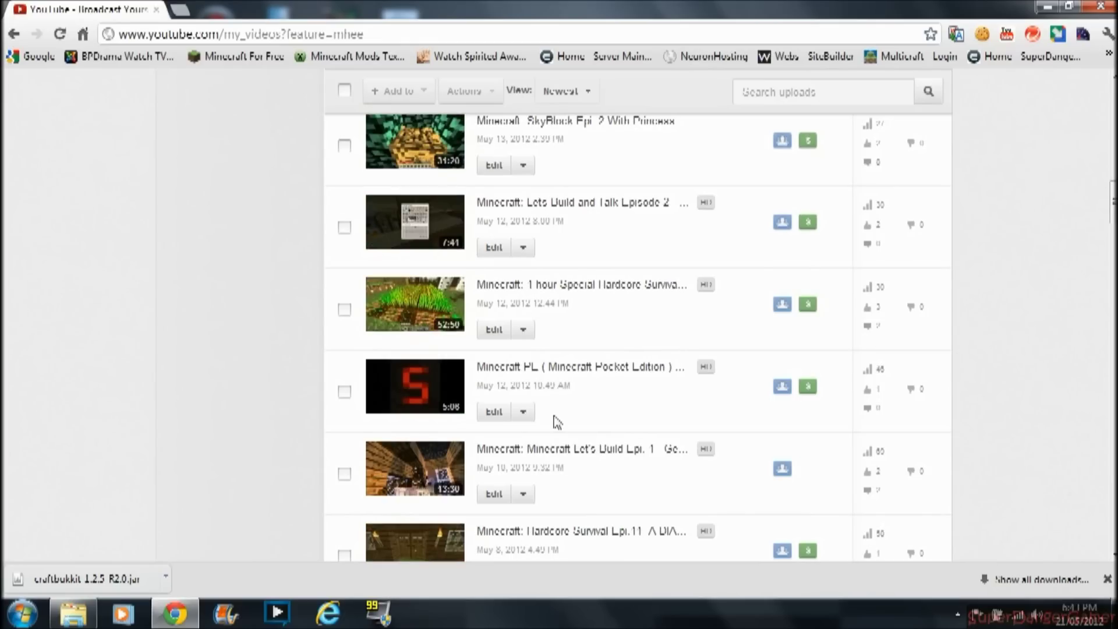
scroll(521, 347, "down", 3)
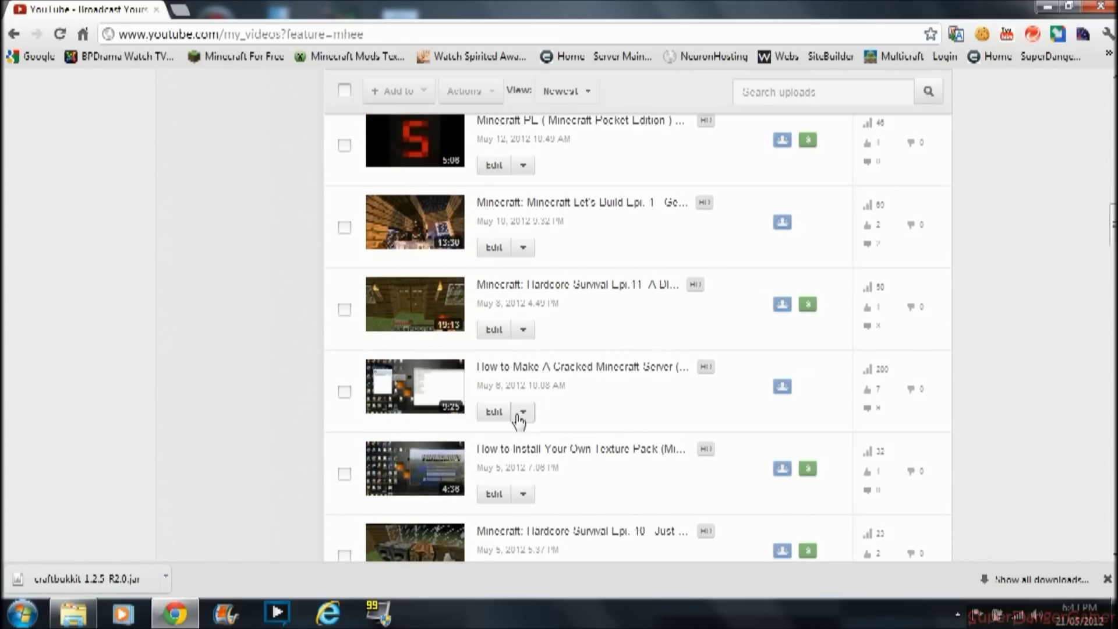
left_click(493, 413)
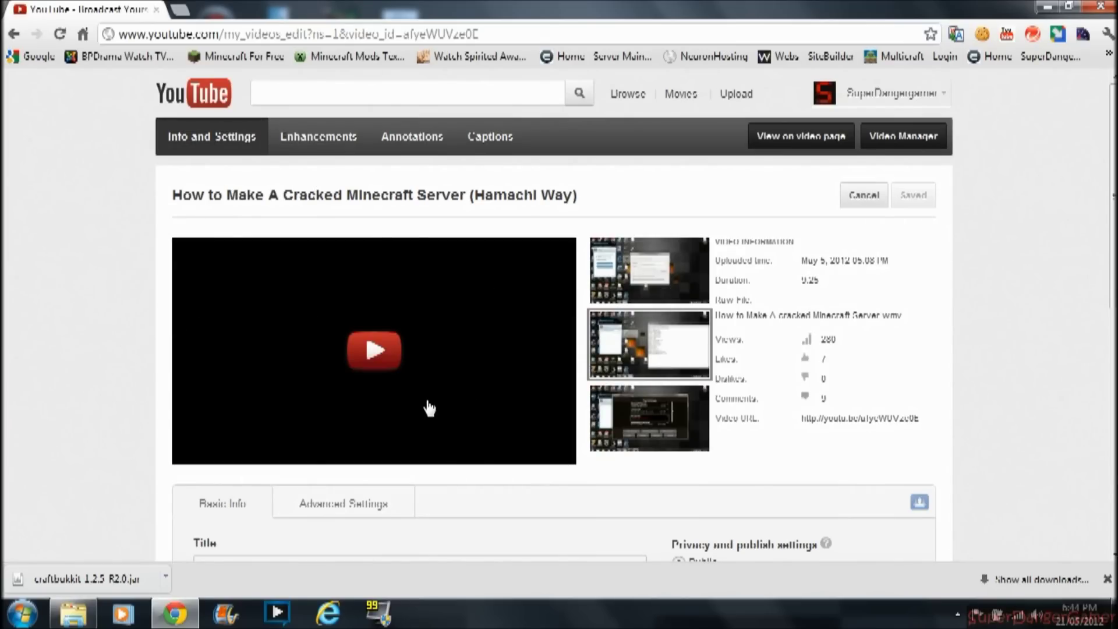
scroll(430, 407, "down", 6)
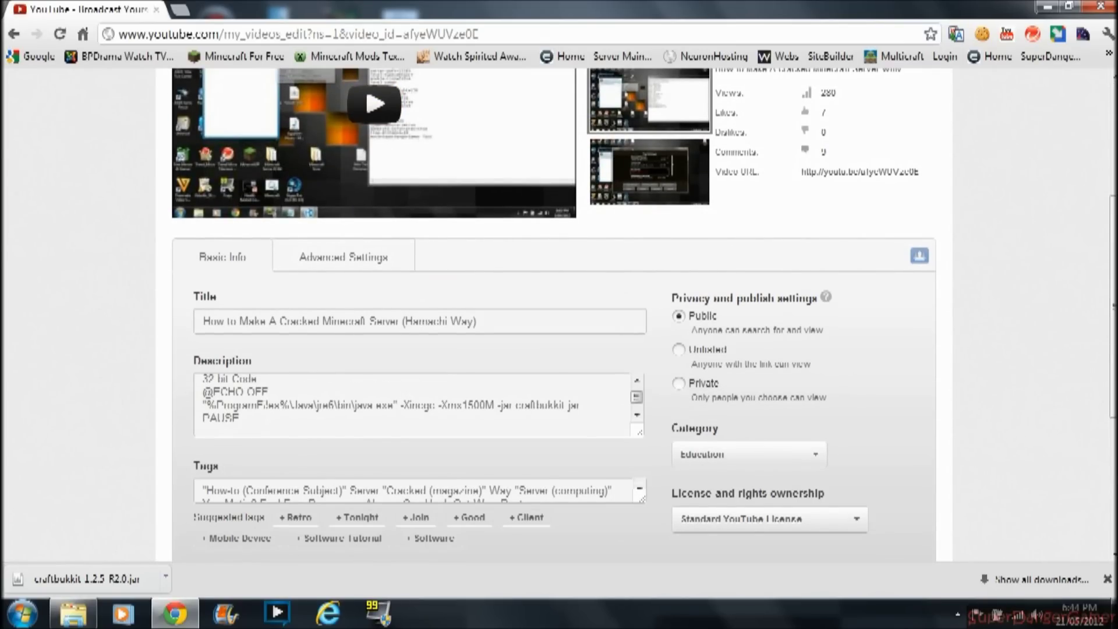
scroll(416, 404, "down", 2)
scroll(416, 405, "up", 2)
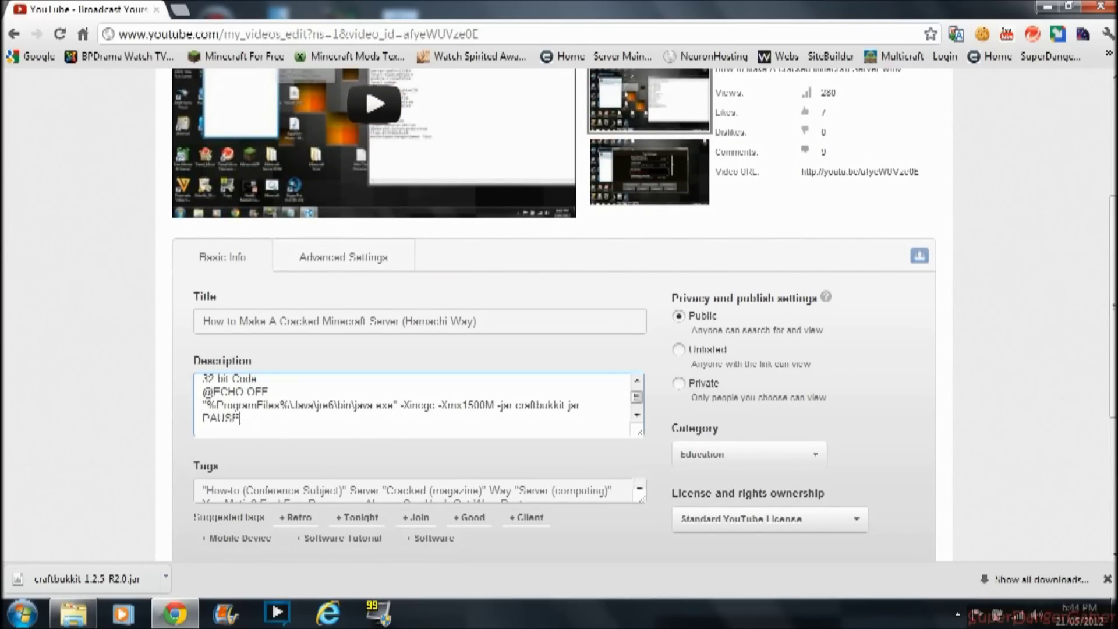
left_click_drag(240, 418, 203, 389)
right_click(225, 396)
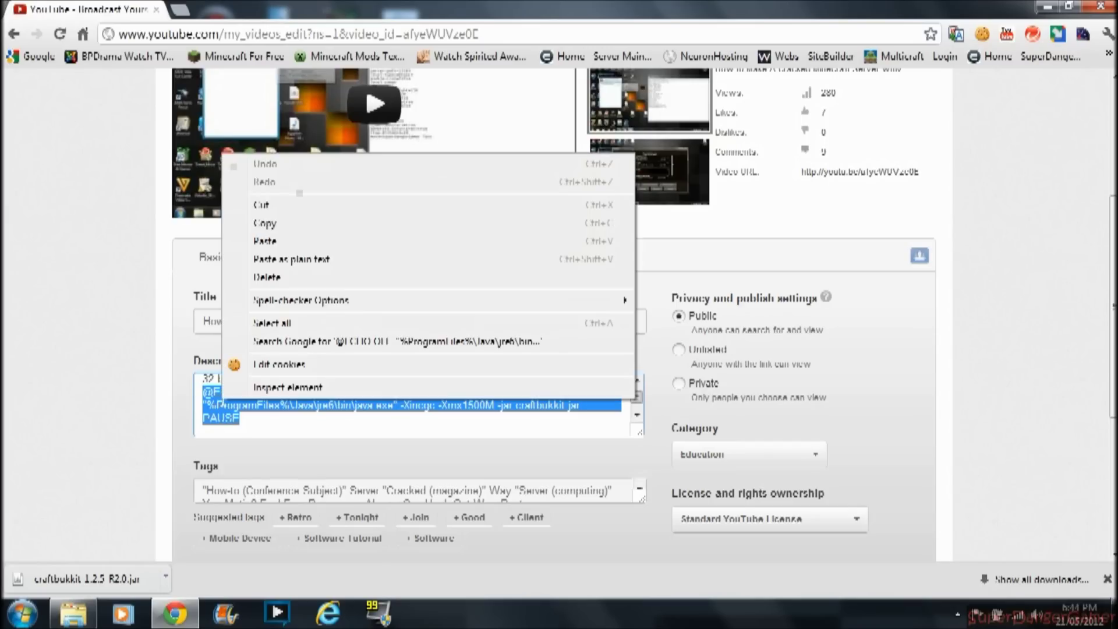
left_click(287, 229)
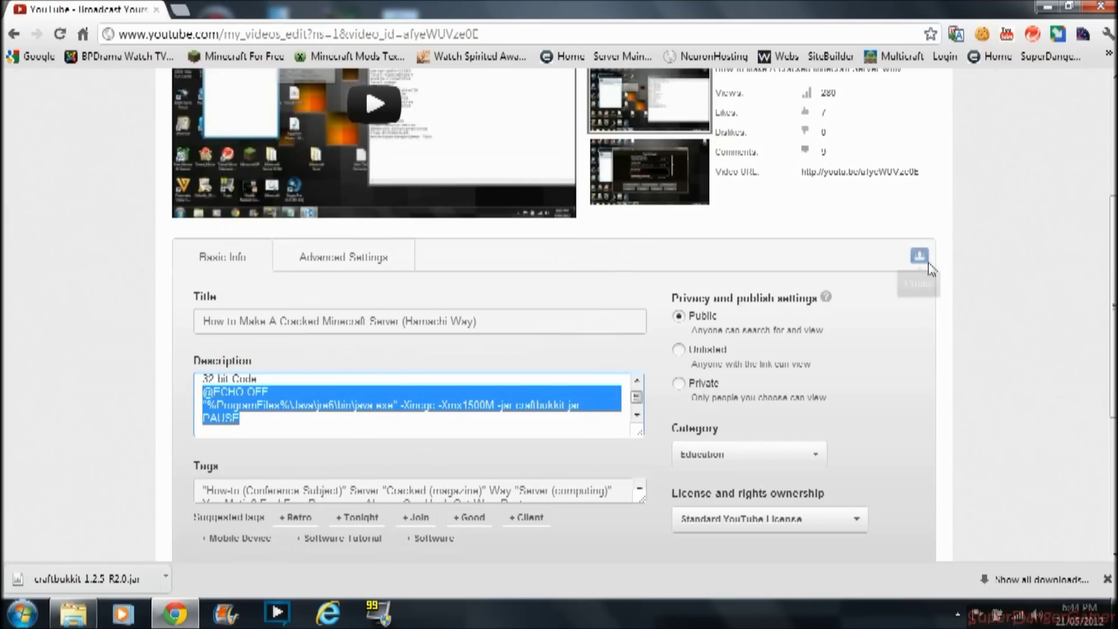
- Return to the Minecraft desktop folder and create a new text document in it with the default name
left_click(122, 617)
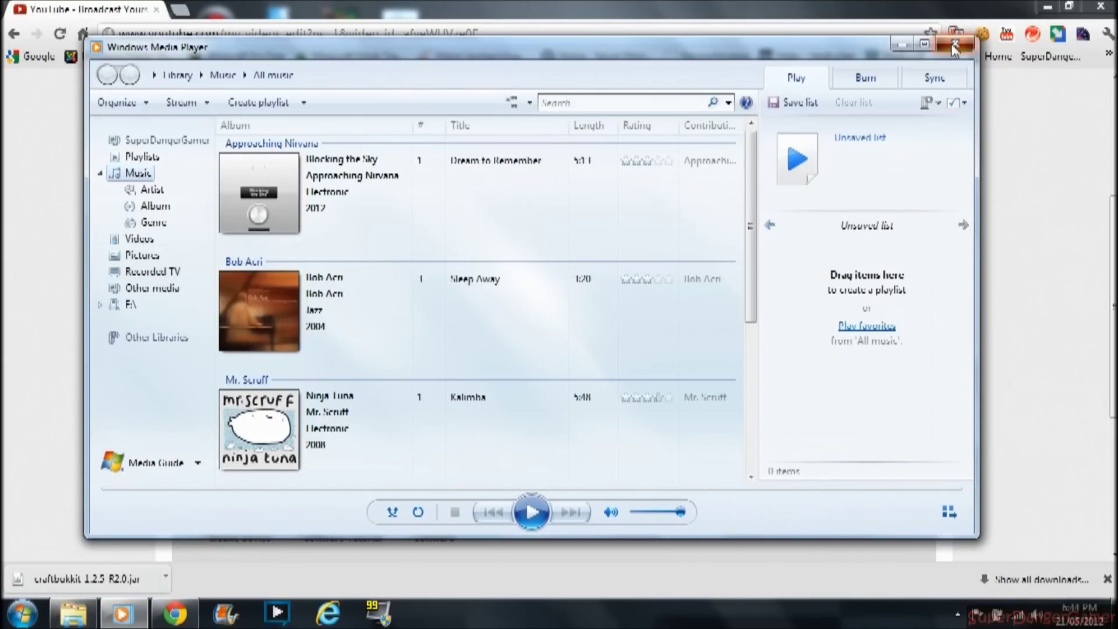
left_click(128, 582)
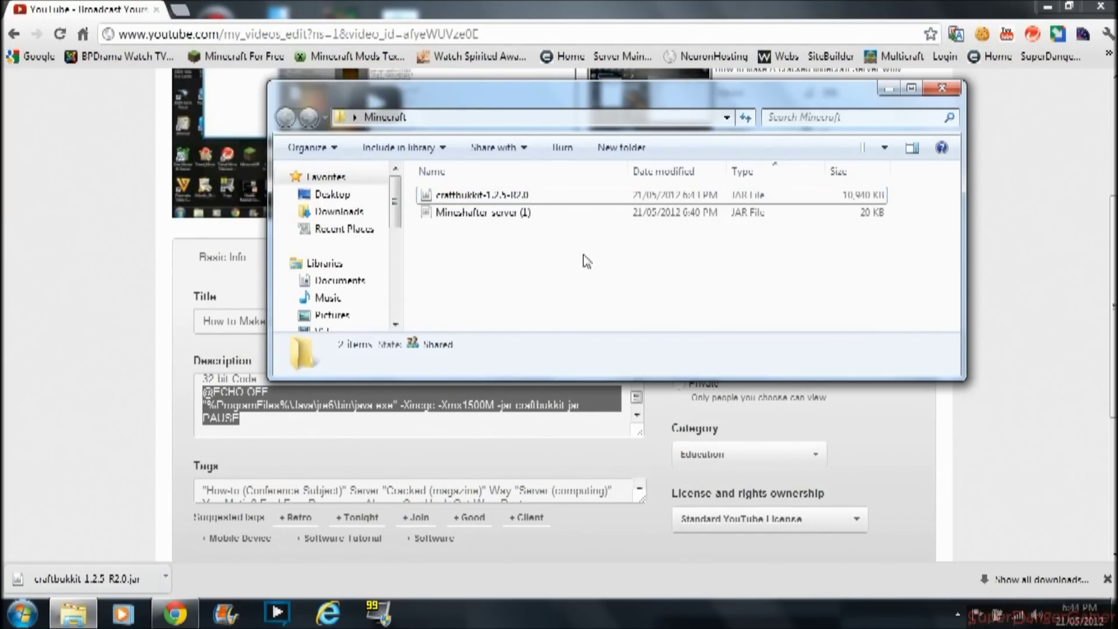
right_click(583, 255)
mouse_move(653, 454)
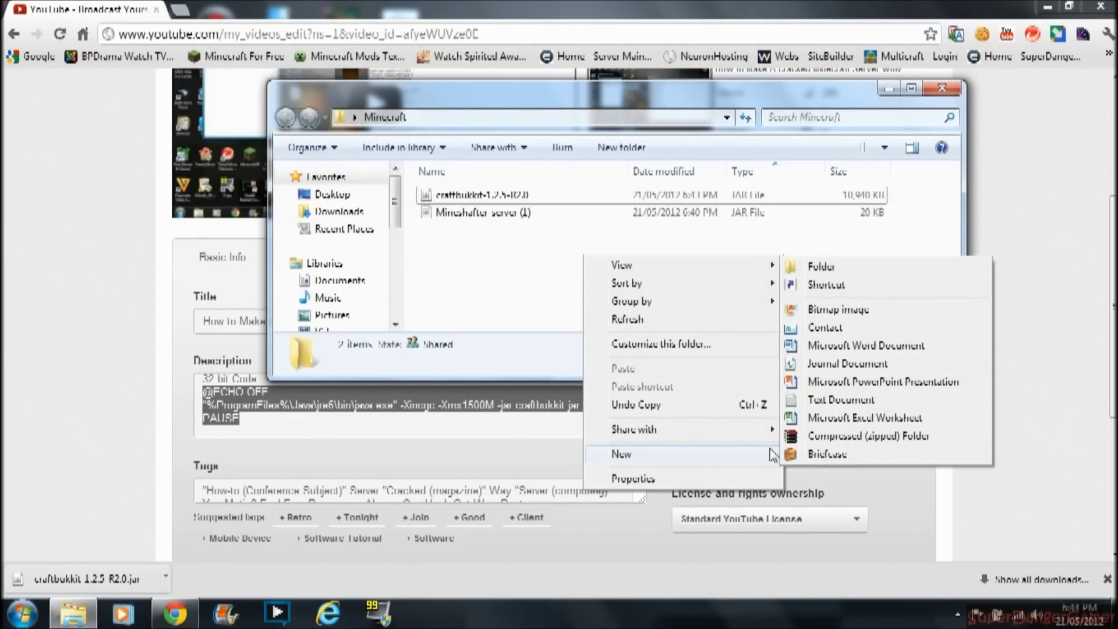
left_click(844, 401)
left_click(593, 232)
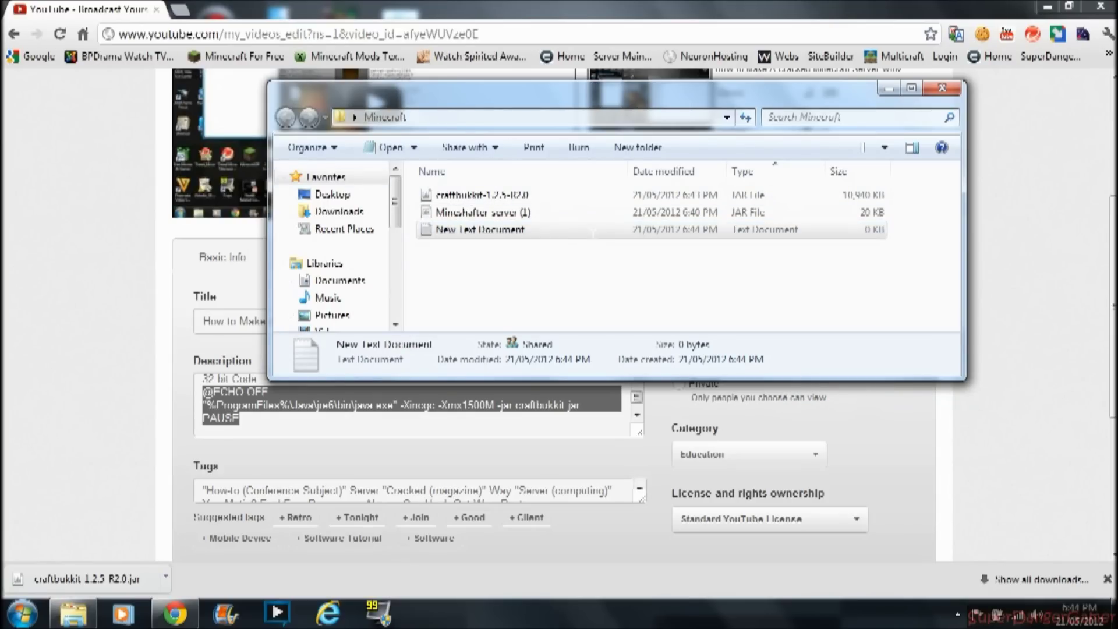
- Open the new text document in Notepad and paste the copied 32 bit launch code into it
double_click(593, 232)
right_click(322, 159)
left_click(381, 227)
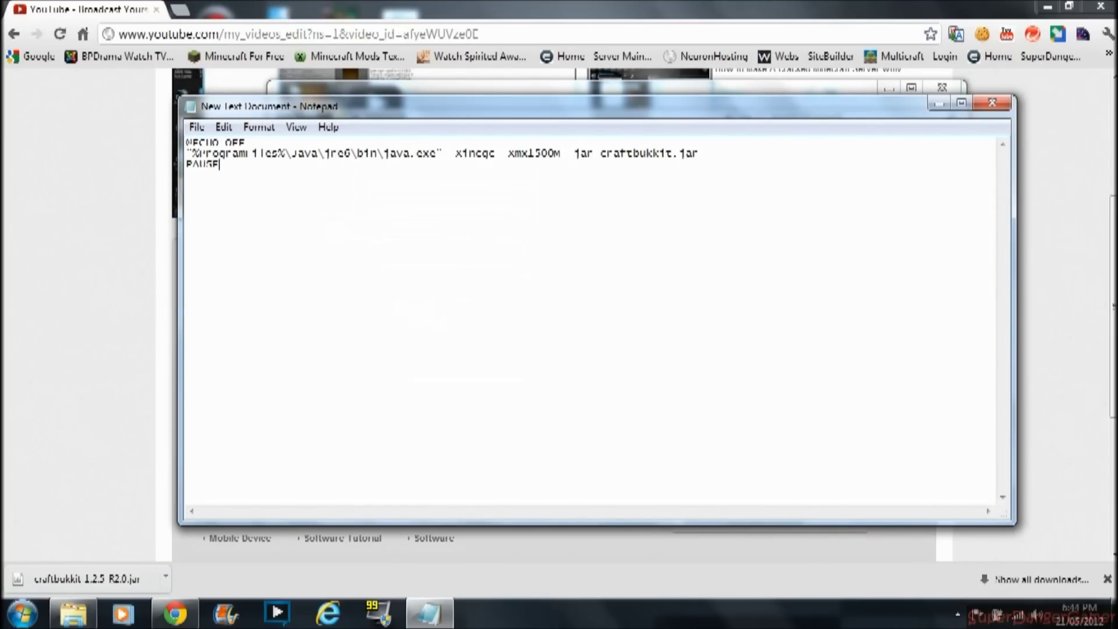
- Save the pasted launch code as run.bat in the Minecraft folder with the file type All Files, and close Notepad
left_click(197, 127)
left_click(242, 185)
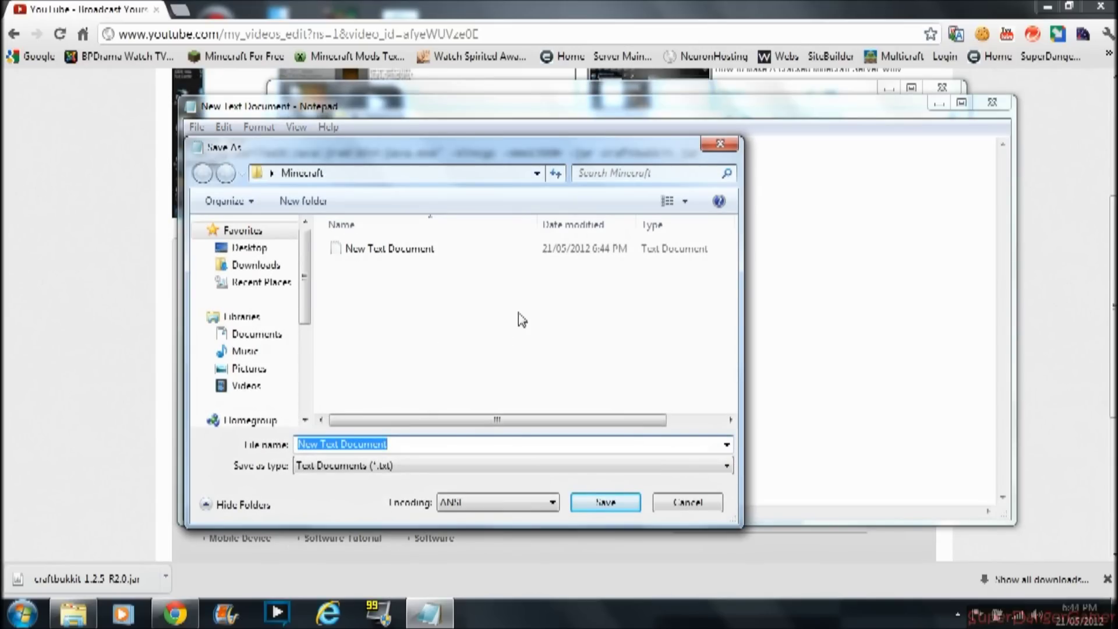
type("run.bat")
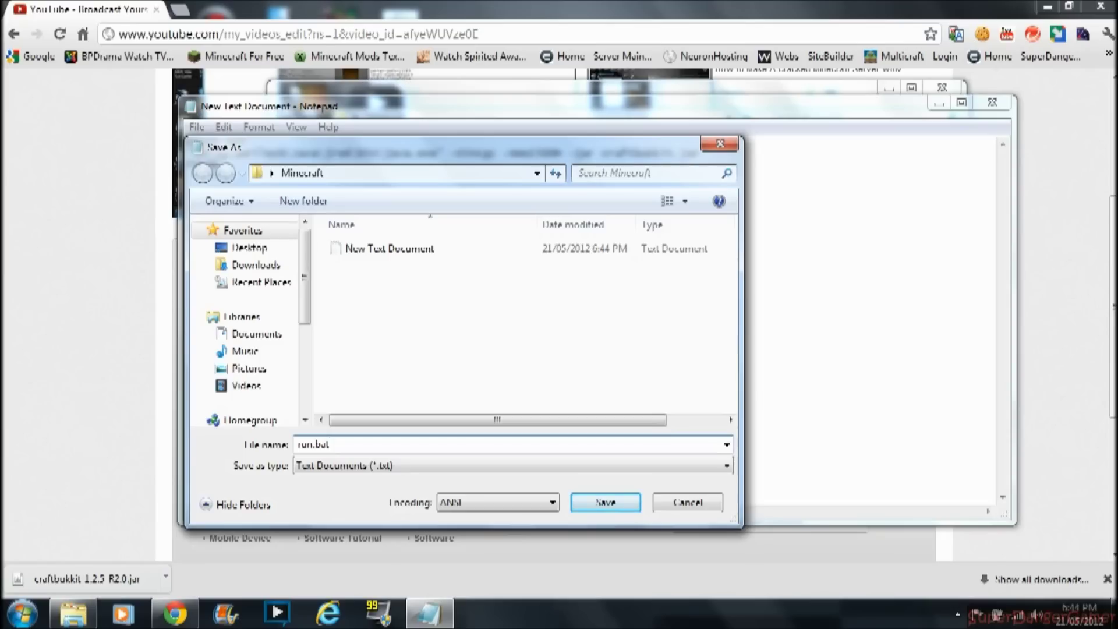
left_click(513, 466)
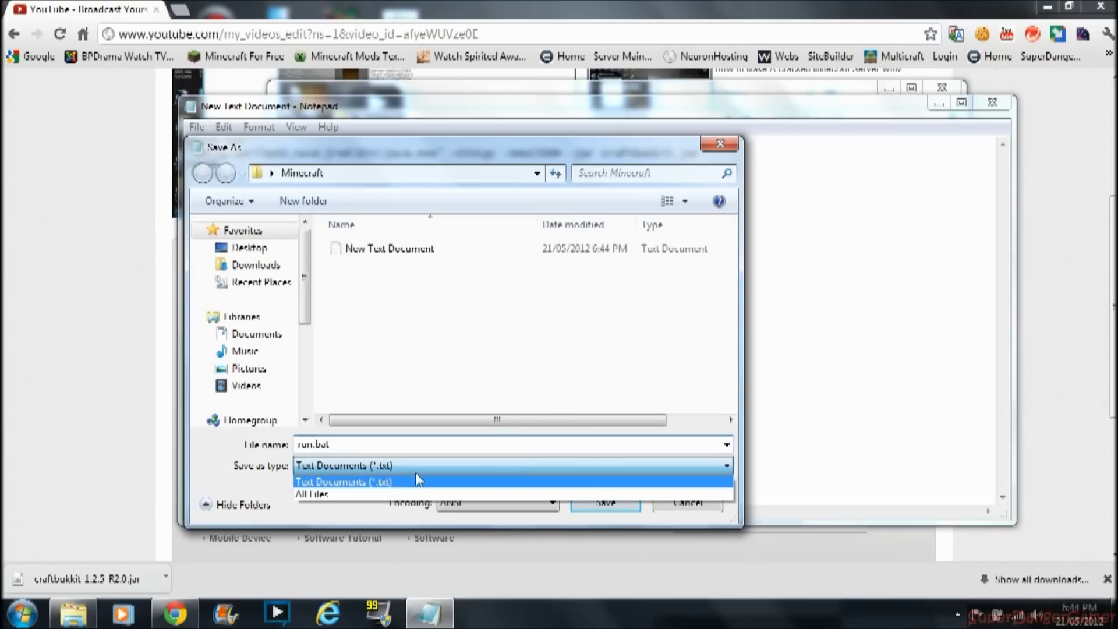
left_click(387, 491)
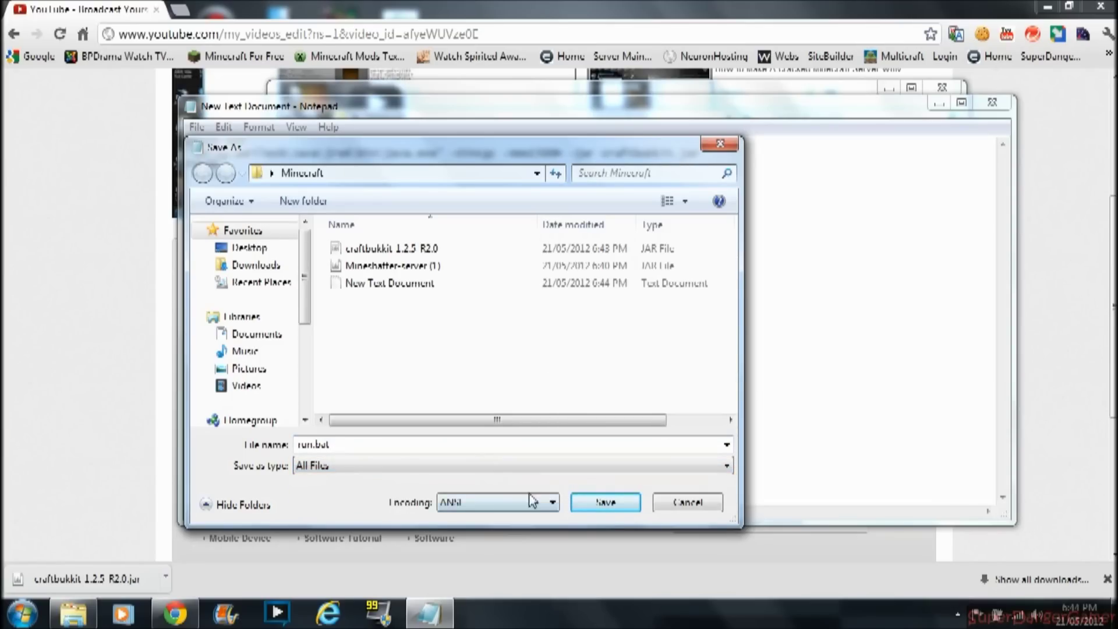
left_click(607, 510)
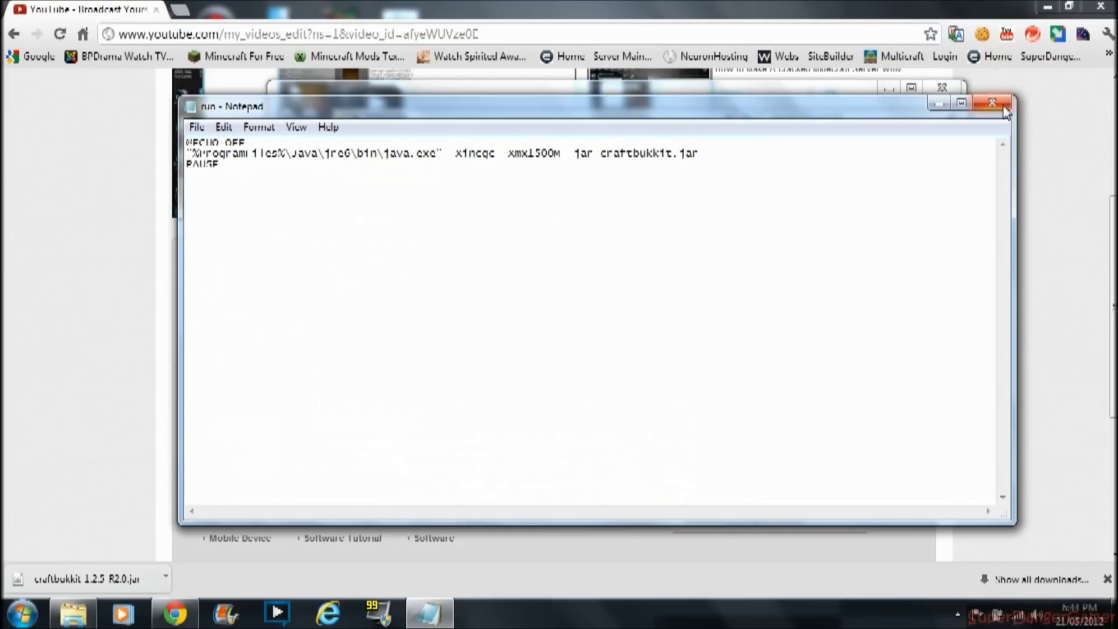
left_click(1005, 109)
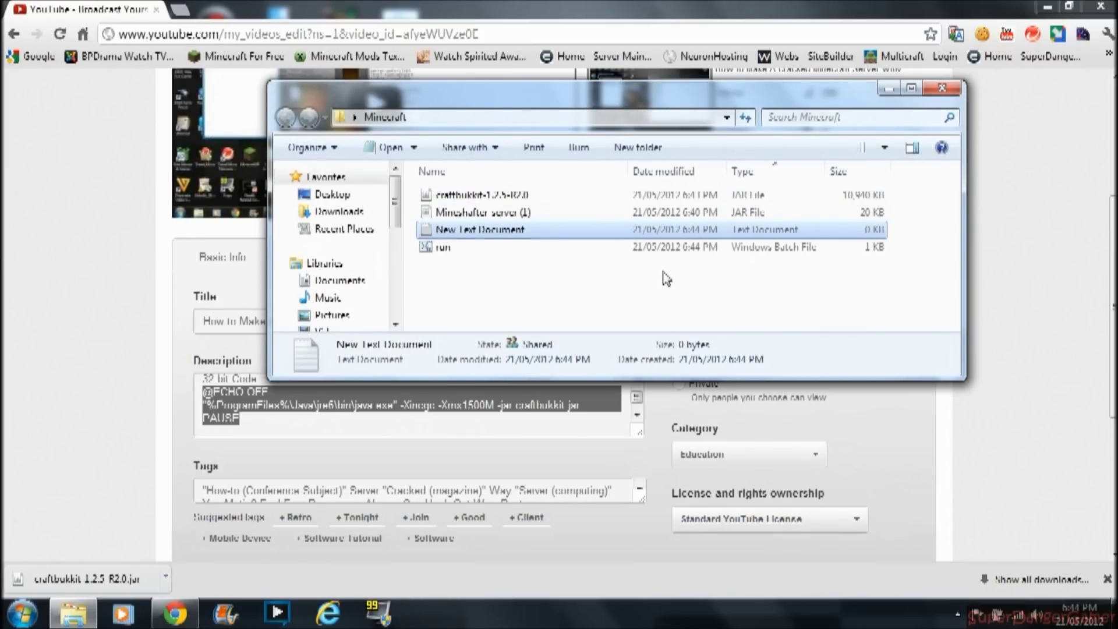
left_click(679, 247)
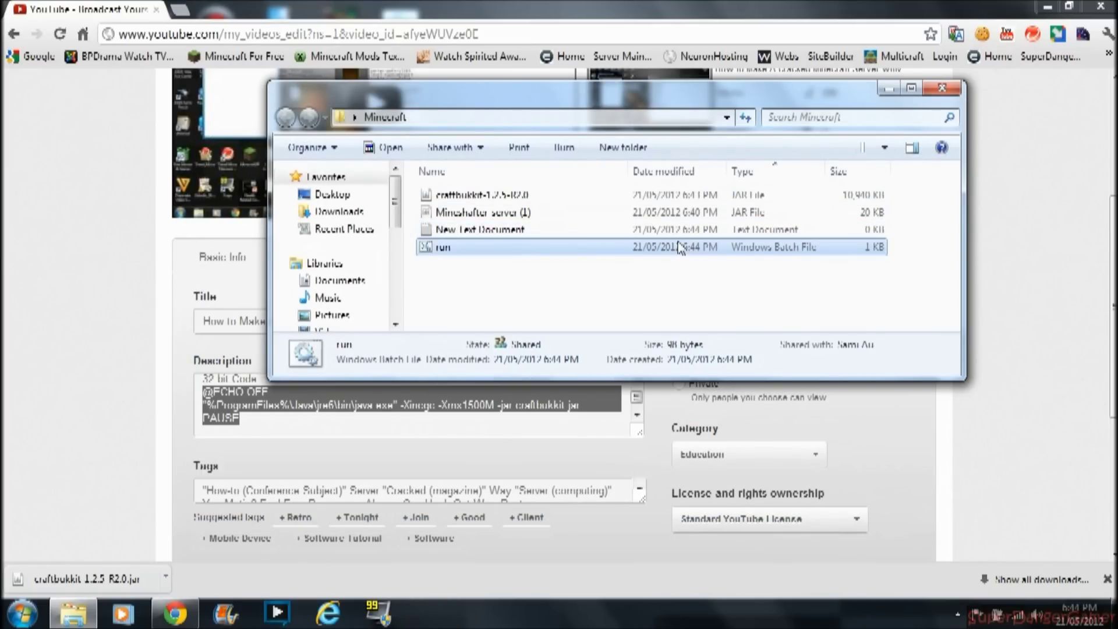
- Minimize the open windows and check the system type in the computer's system properties, then close them
left_click(889, 89)
left_click(1047, 5)
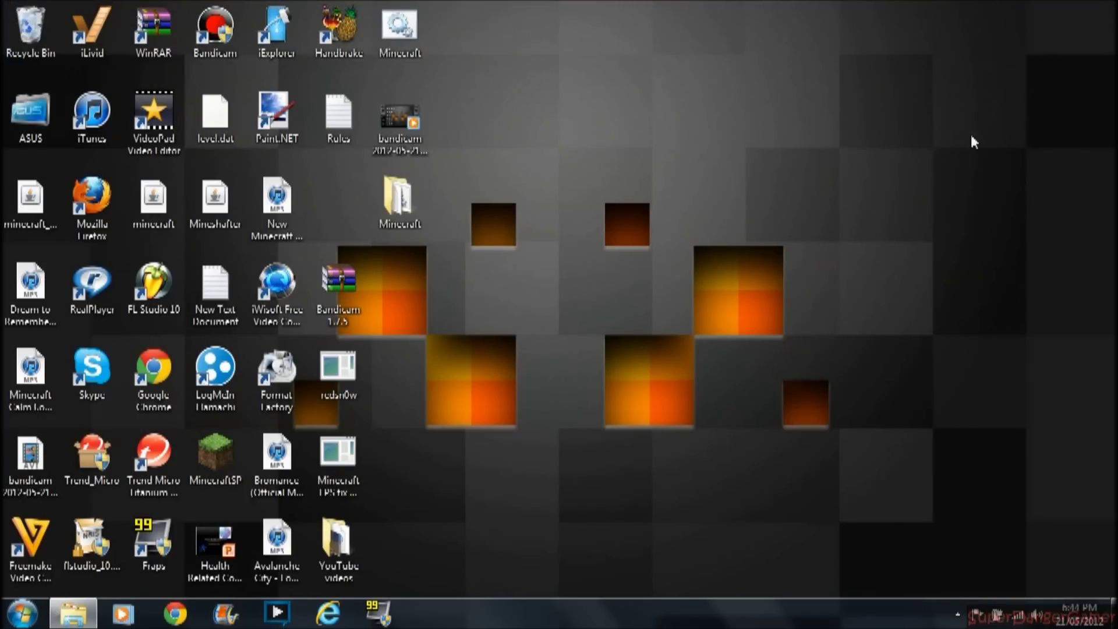
key("super")
key("super")
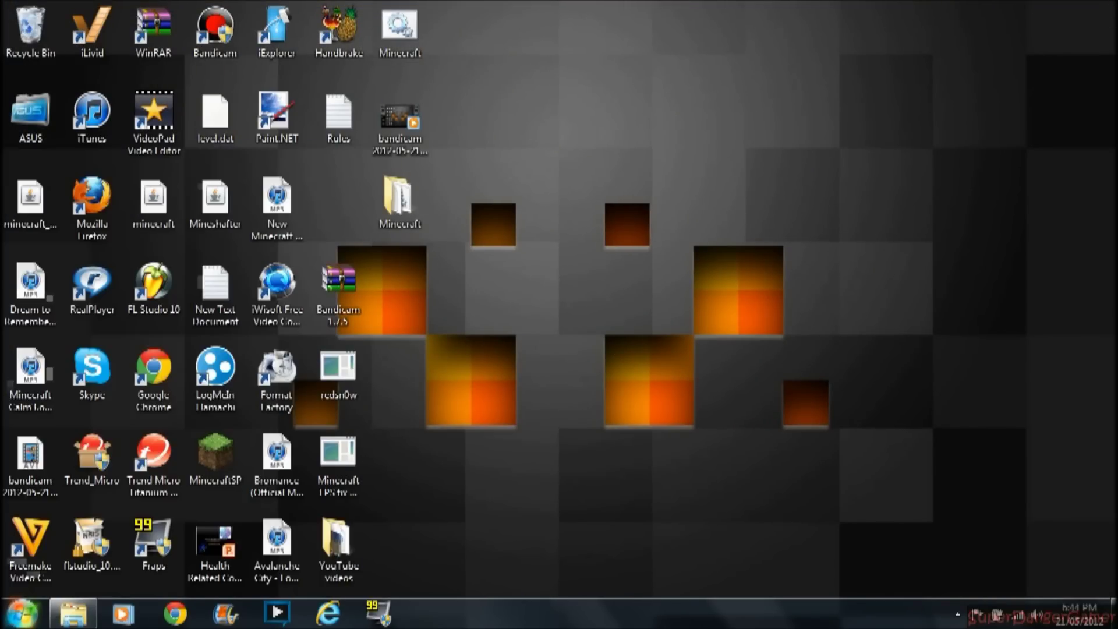
key("super")
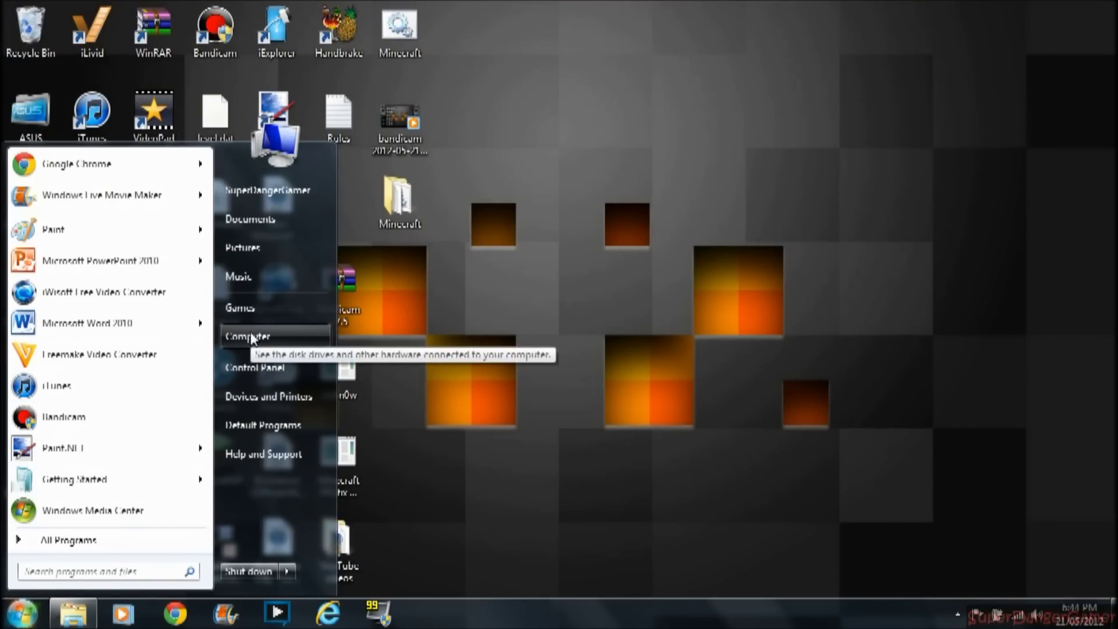
right_click(284, 340)
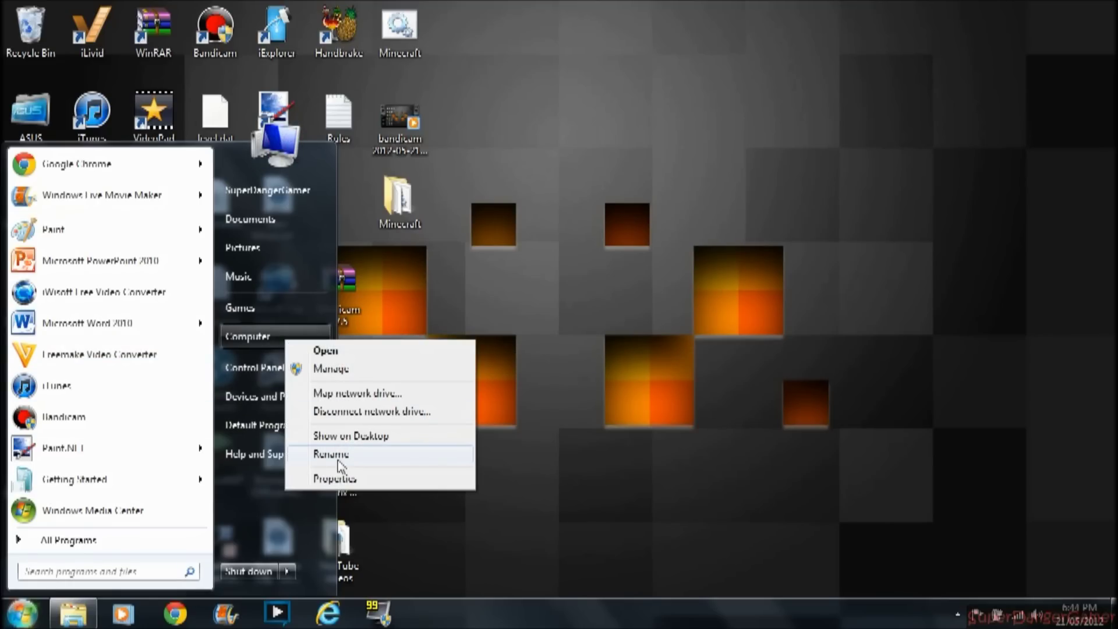
left_click(345, 479)
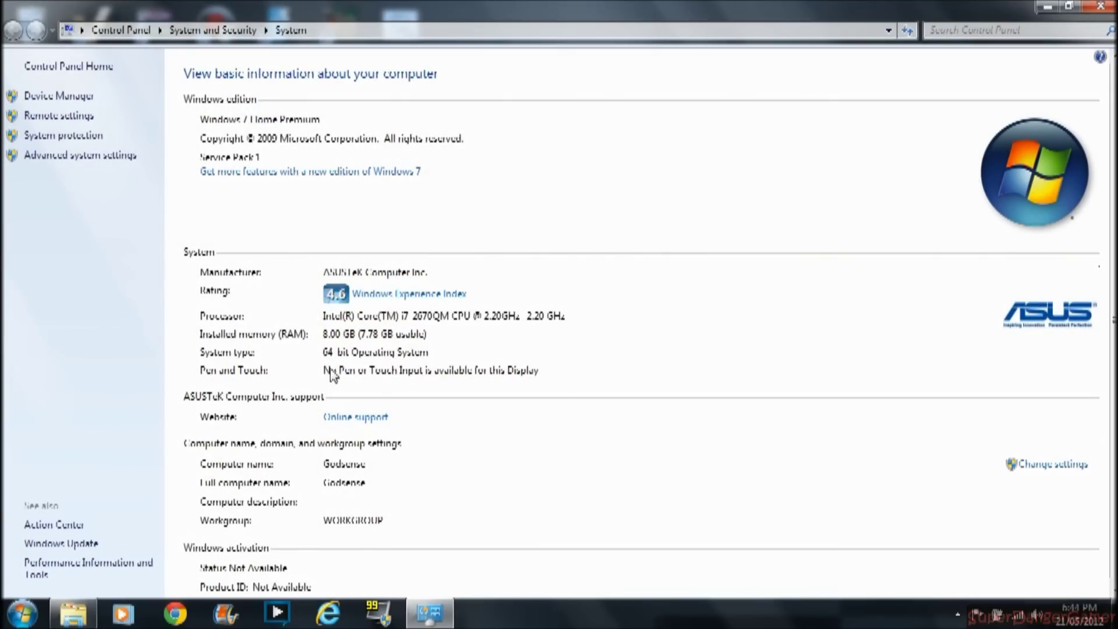
scroll(186, 291, "down", 1)
scroll(180, 331, "up", 1)
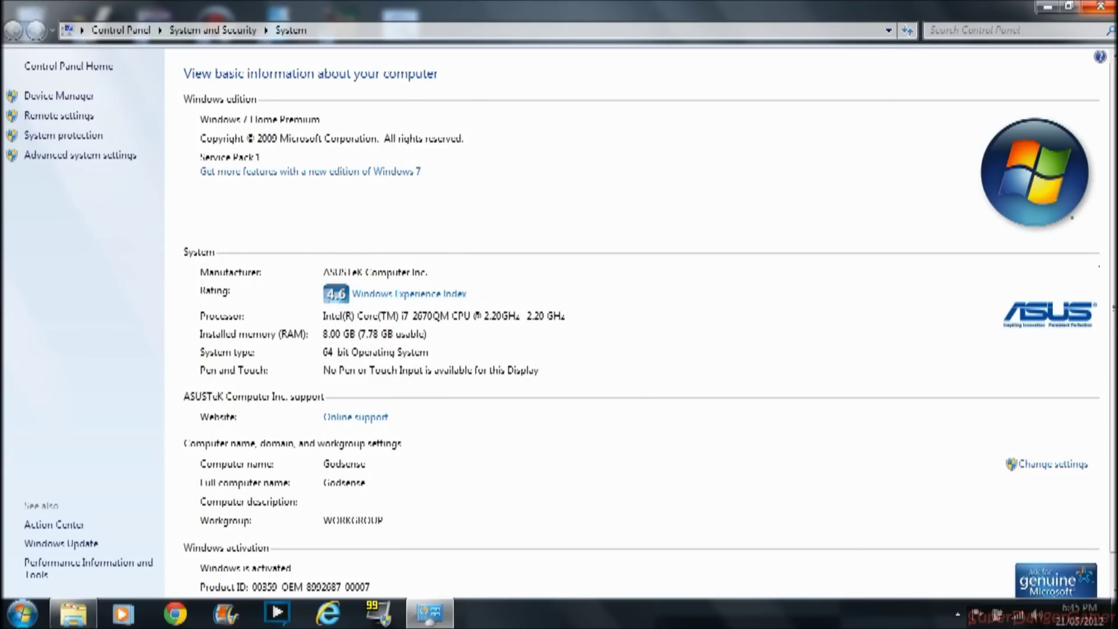
left_click(1101, 6)
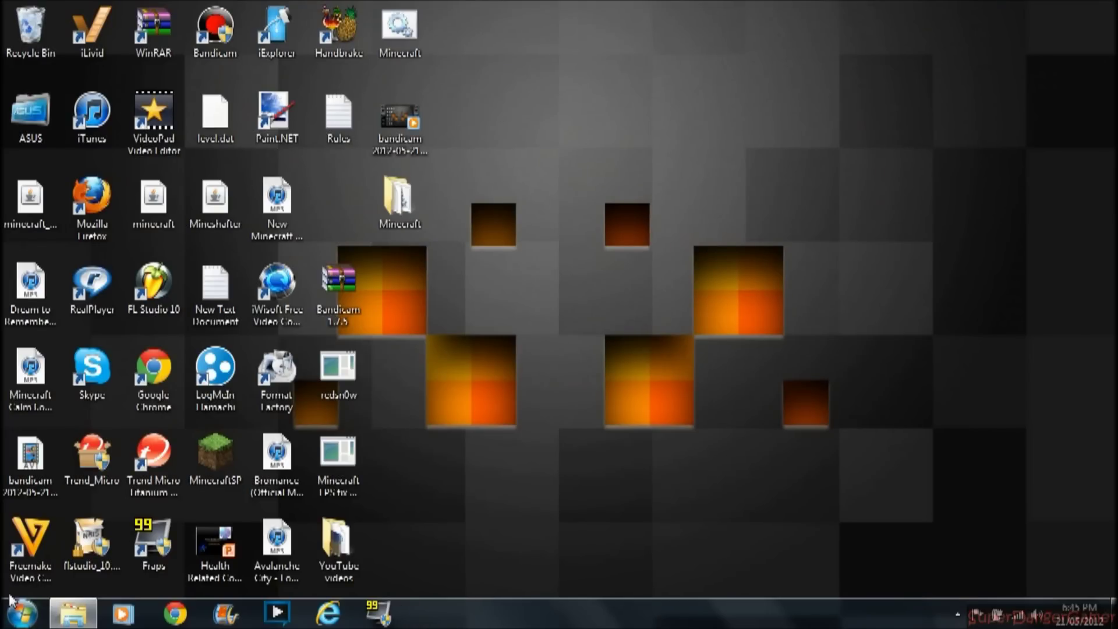
- Return to the Minecraft folder, test the run batch file and dismiss its console window
left_click(73, 613)
double_click(481, 247)
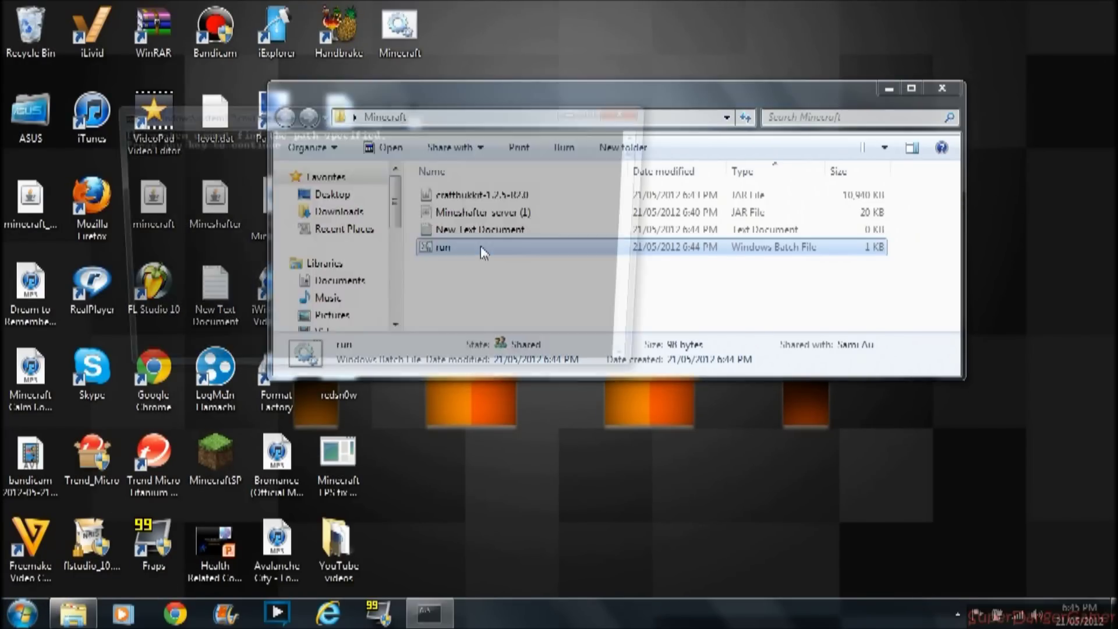
key("Return")
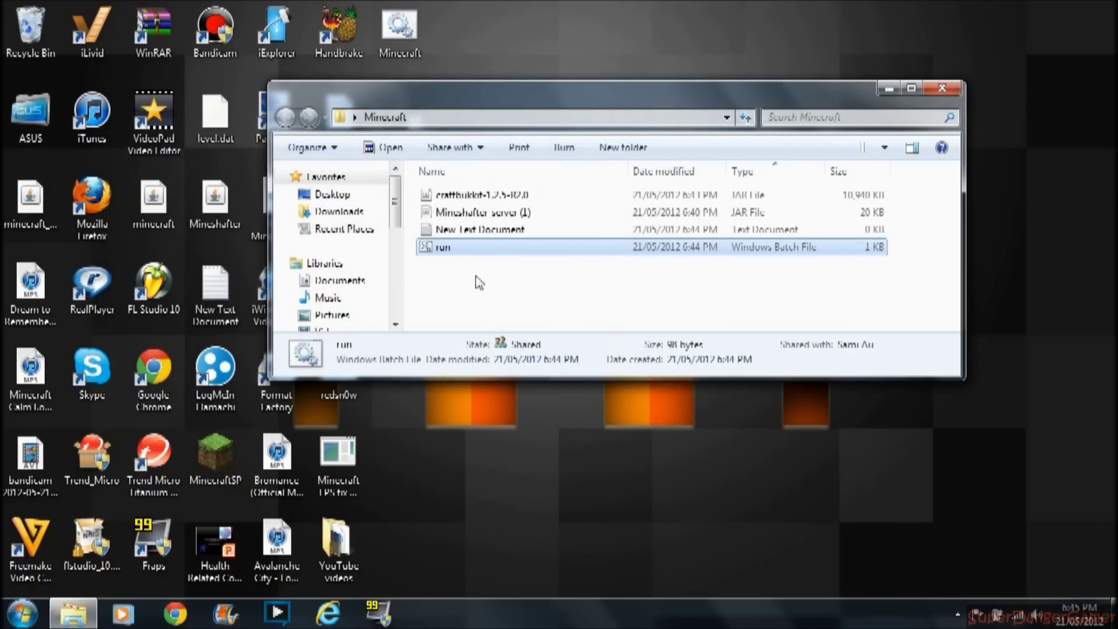
left_click(496, 203)
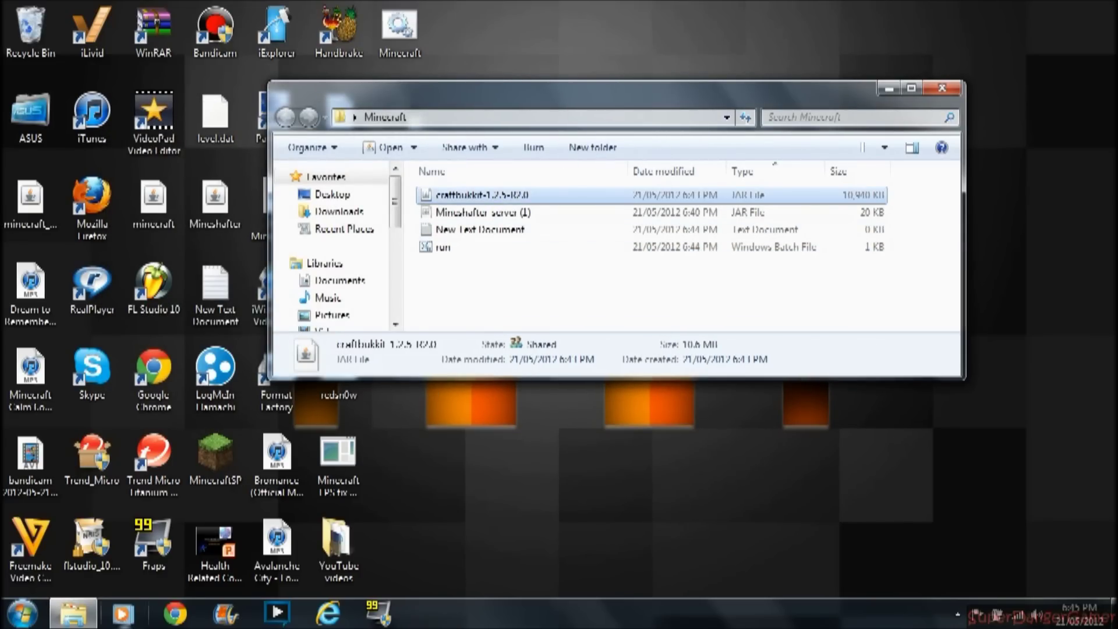
- Open Chrome and return through the browsing history to the video's edit page, showing the 32 bit code in its description
left_click(169, 616)
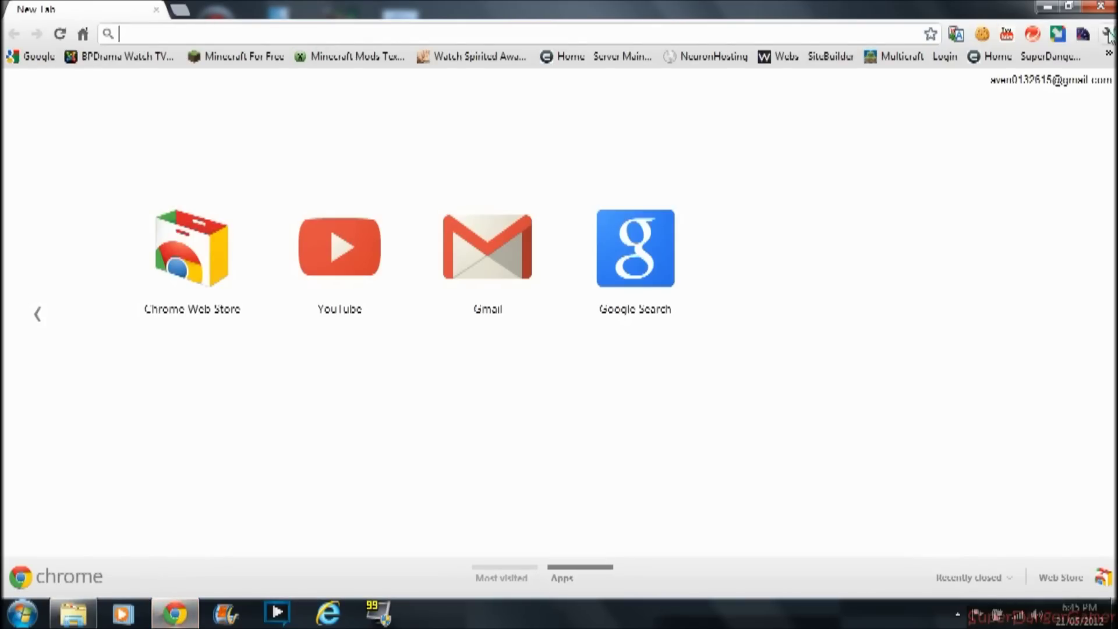
left_click(1108, 34)
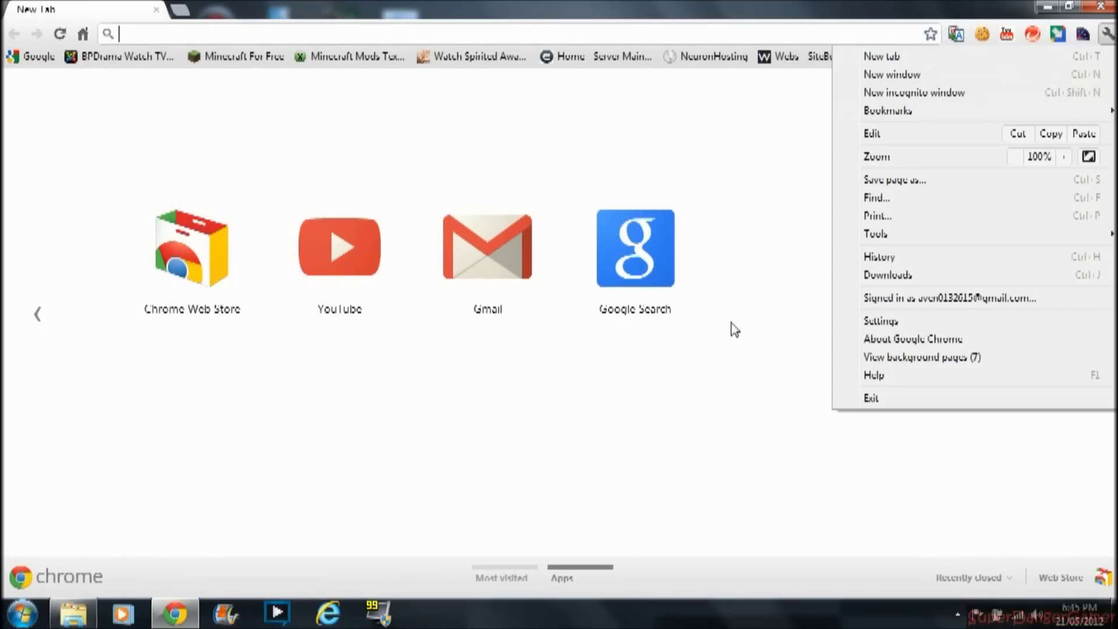
left_click(904, 260)
left_click(274, 187)
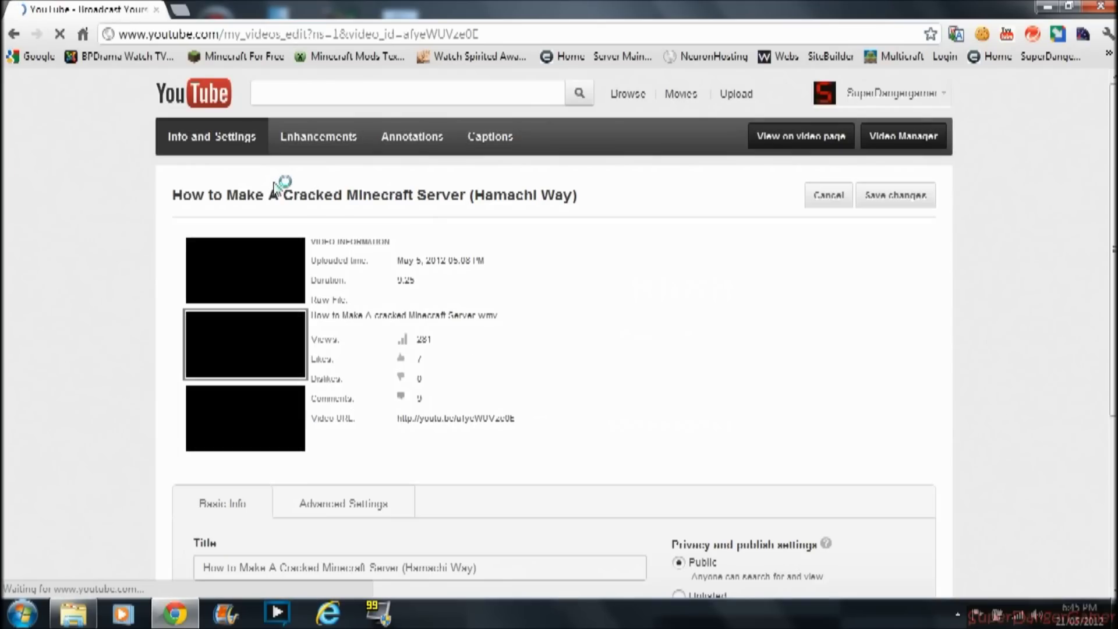
scroll(539, 329, "down", 6)
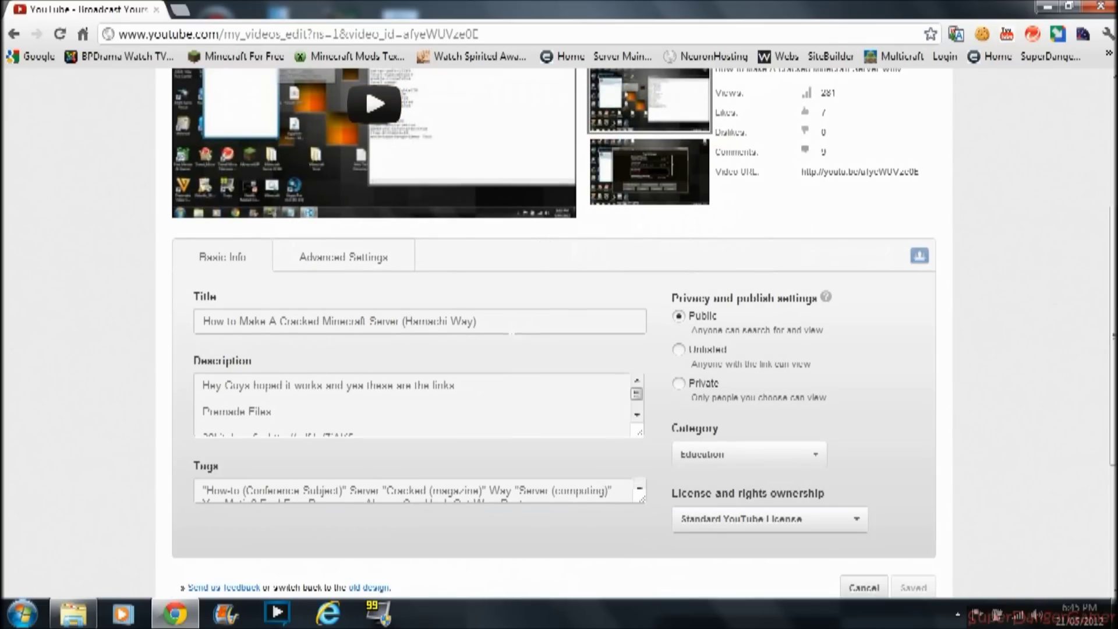
scroll(408, 337, "down", 3)
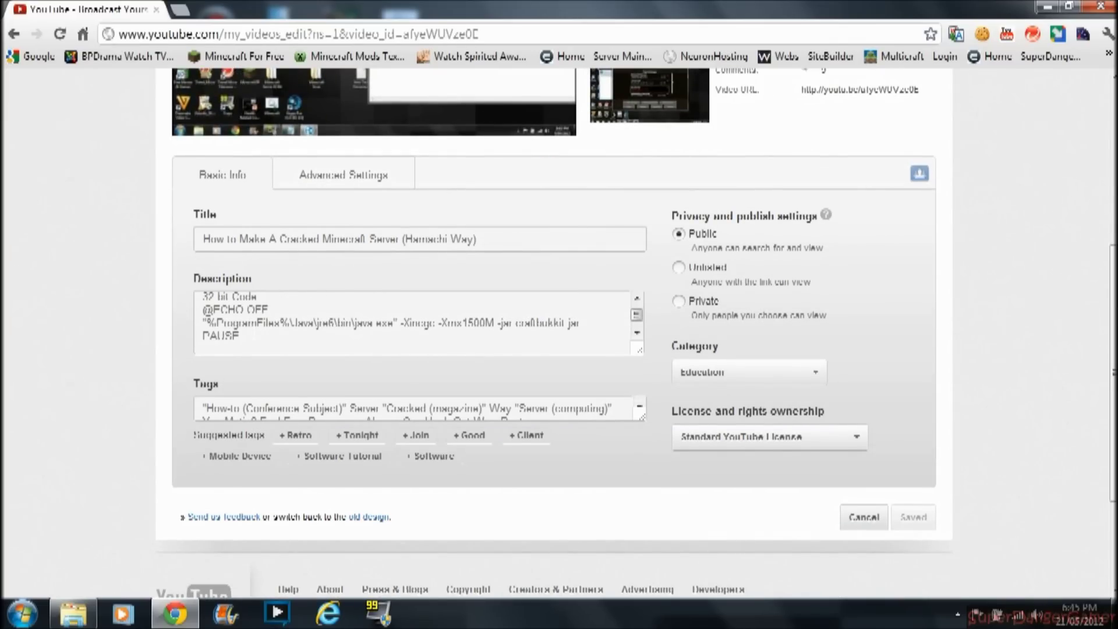
left_click_drag(203, 309, 239, 336)
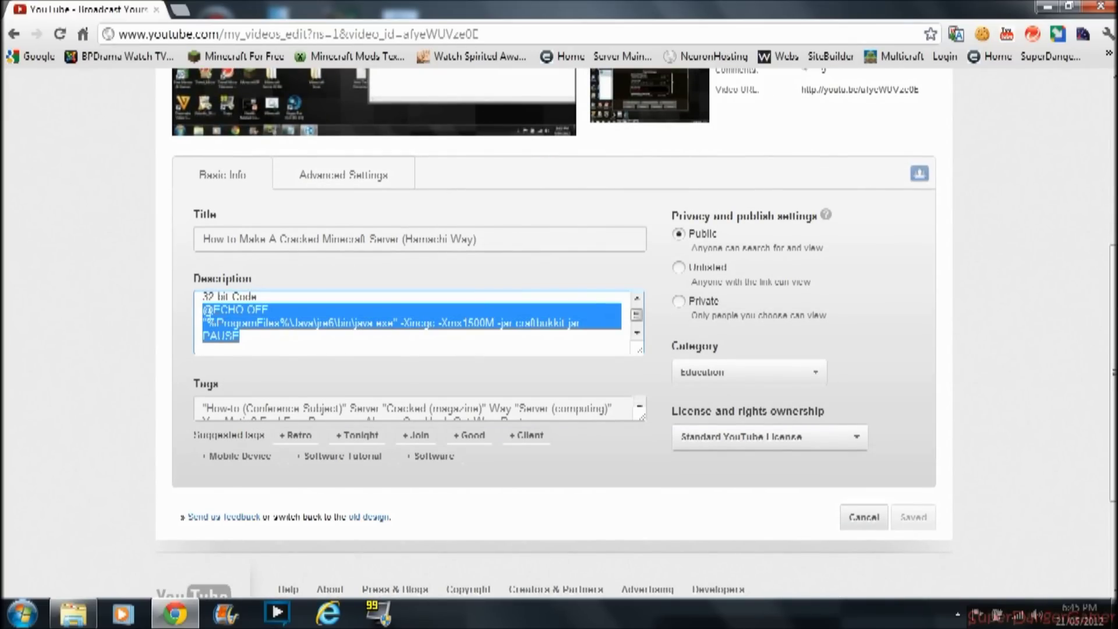
right_click(209, 309)
left_click(268, 387)
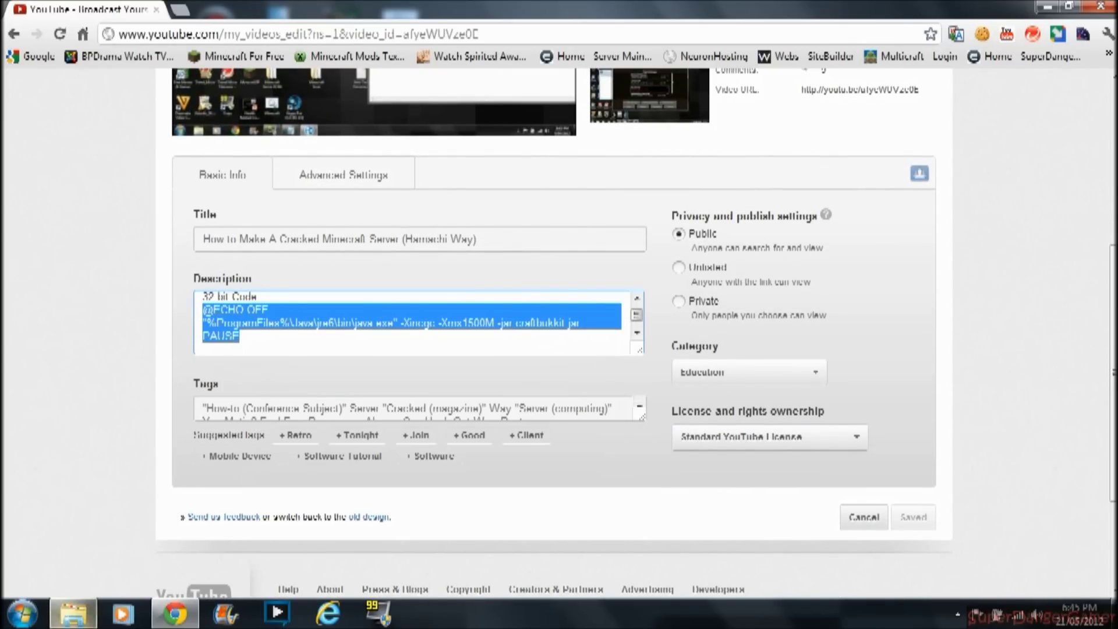
- Open the run batch file from the Minecraft folder for editing and replace its entire text with the copied code
left_click(73, 615)
left_click(453, 254)
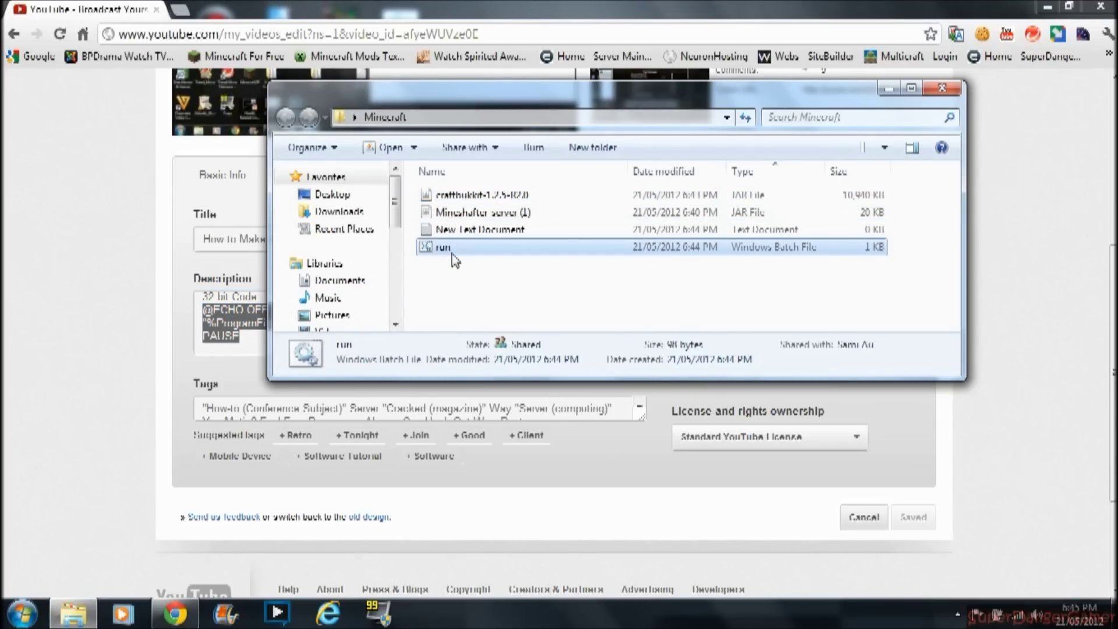
right_click(454, 255)
left_click(492, 217)
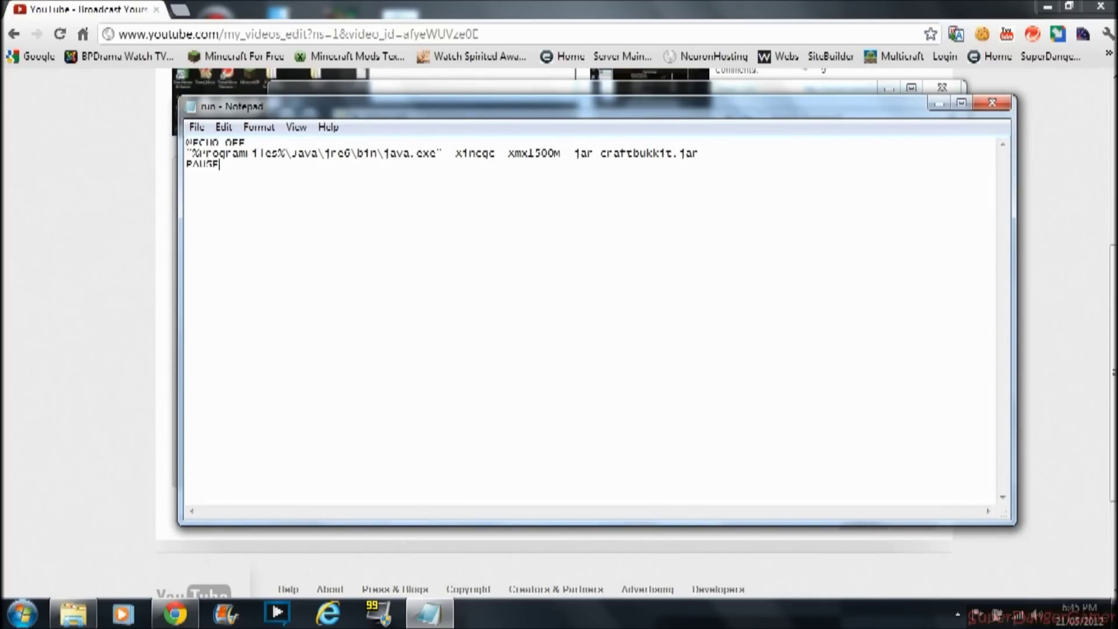
left_click_drag(220, 164, 185, 141)
right_click(212, 153)
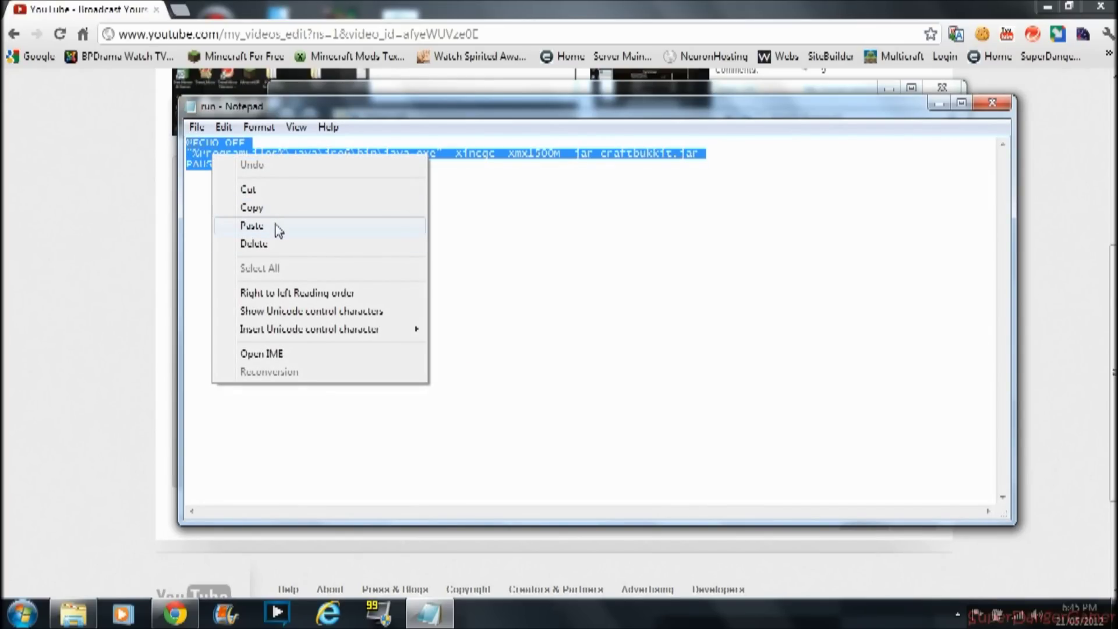
left_click(277, 228)
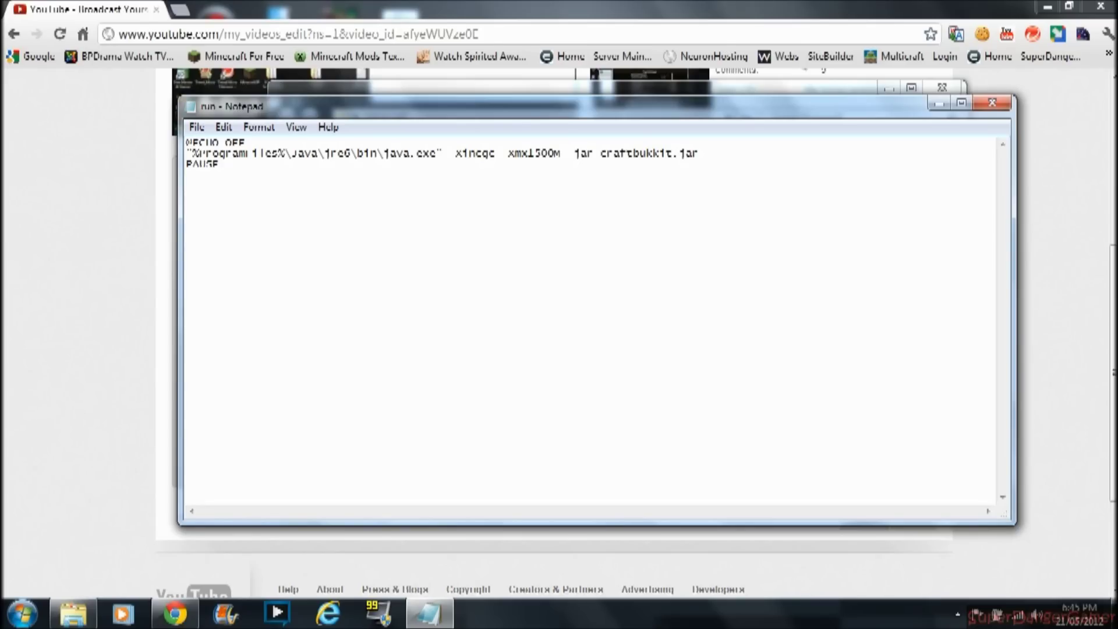
- Change the Java folder in the launch path to jre7, save the batch file and close Notepad
key("BackSpace")
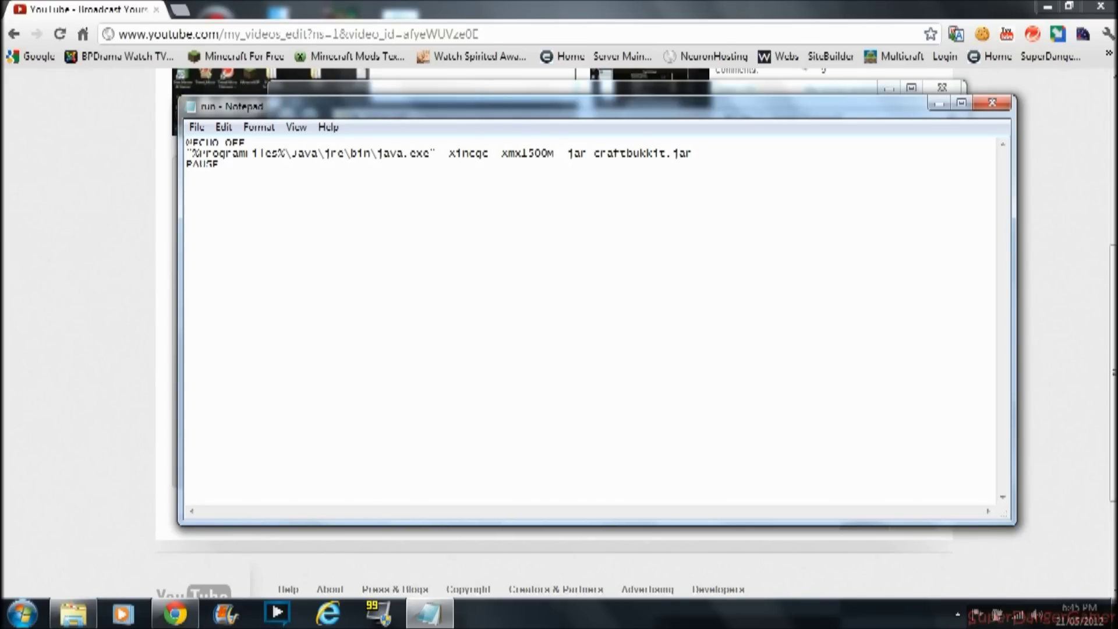
type("7")
left_click(197, 126)
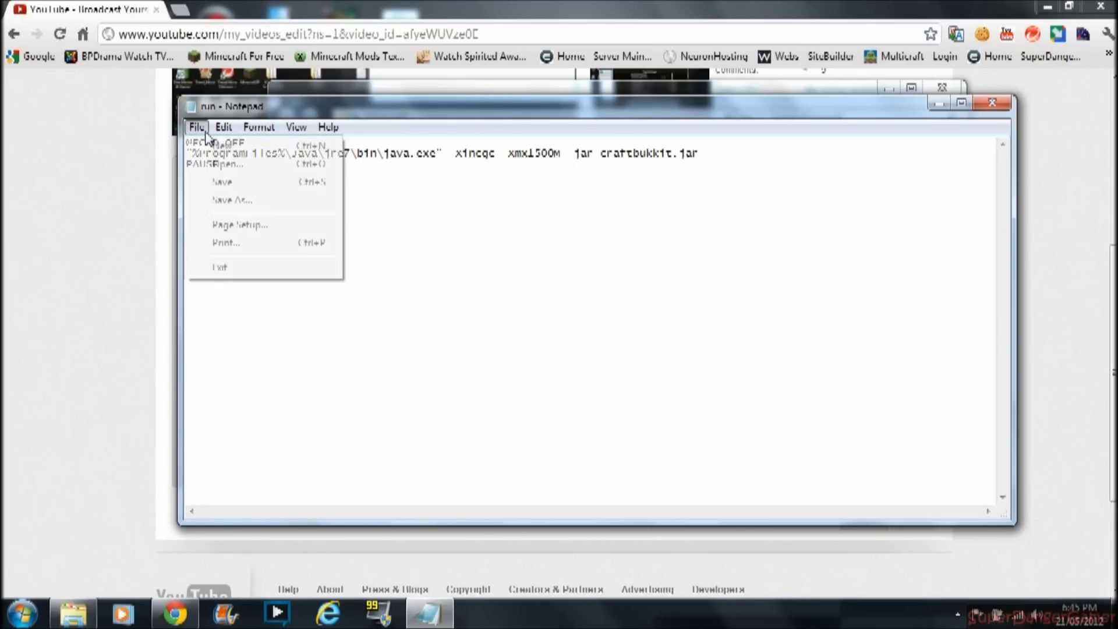
left_click(233, 180)
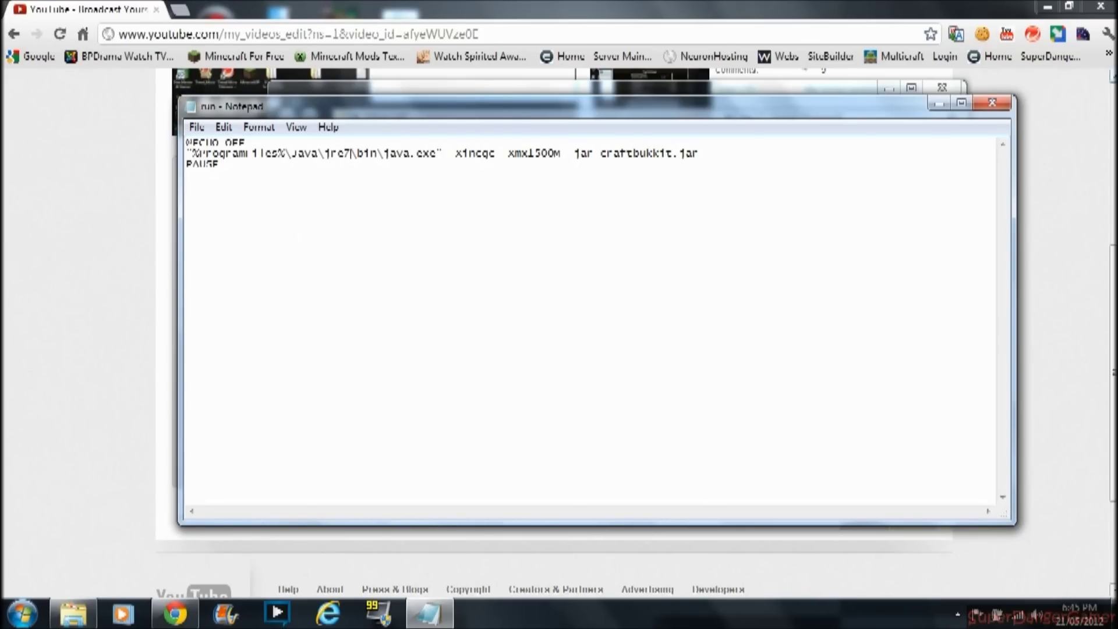
left_click(993, 103)
- Open the run batch file for editing, insert mineshafter.jar before craftbukkit.jar in the launch line, save it and close Notepad
left_click(498, 195)
right_click(498, 201)
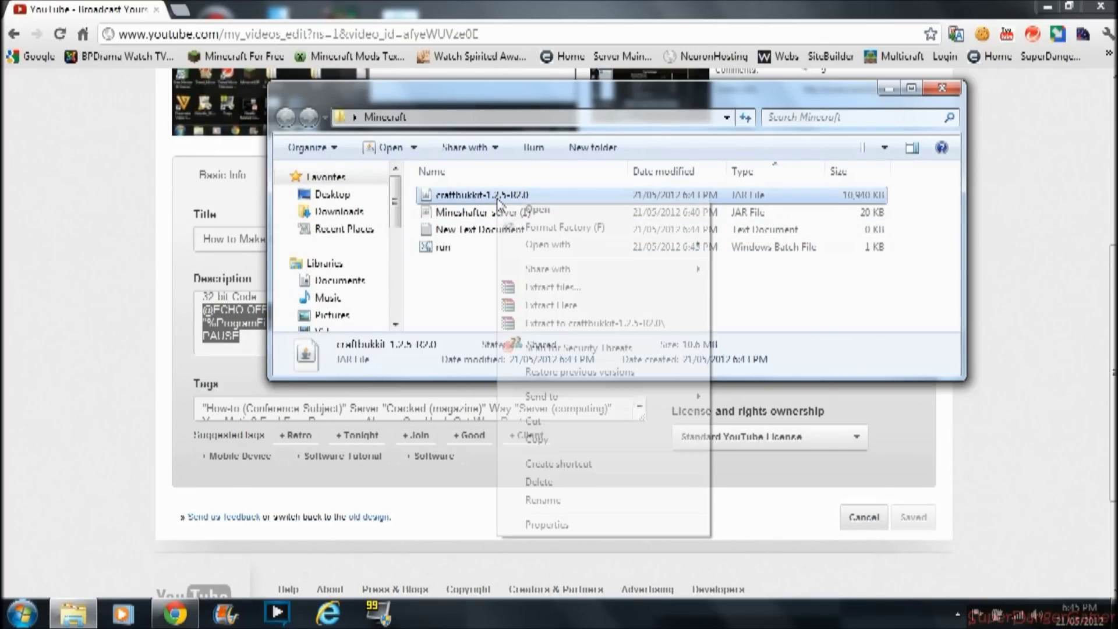
left_click(442, 250)
right_click(443, 251)
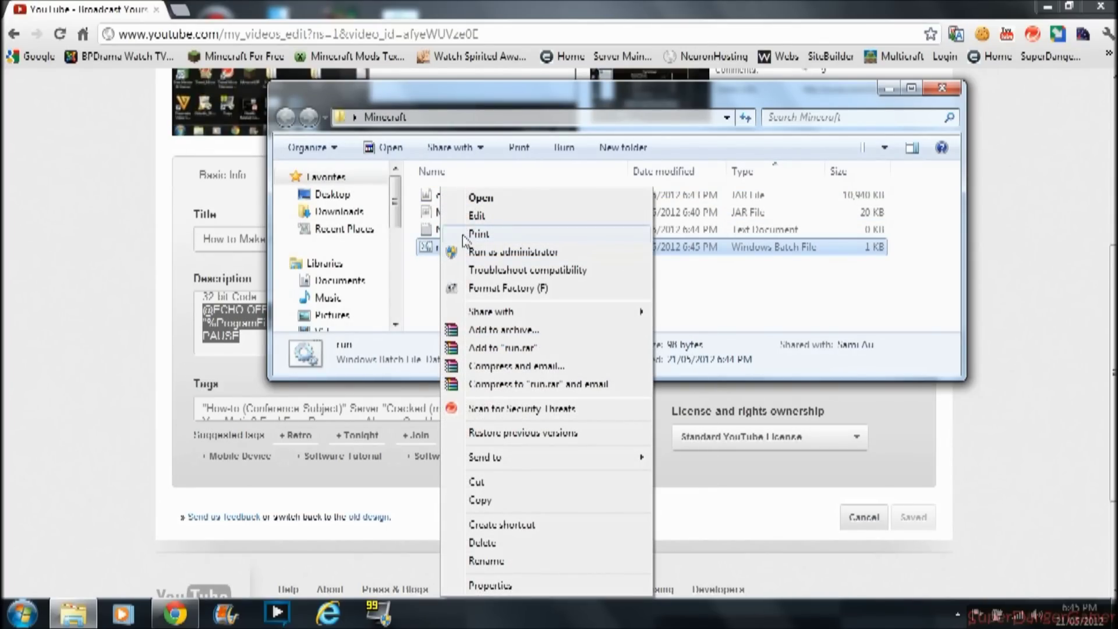
left_click(466, 212)
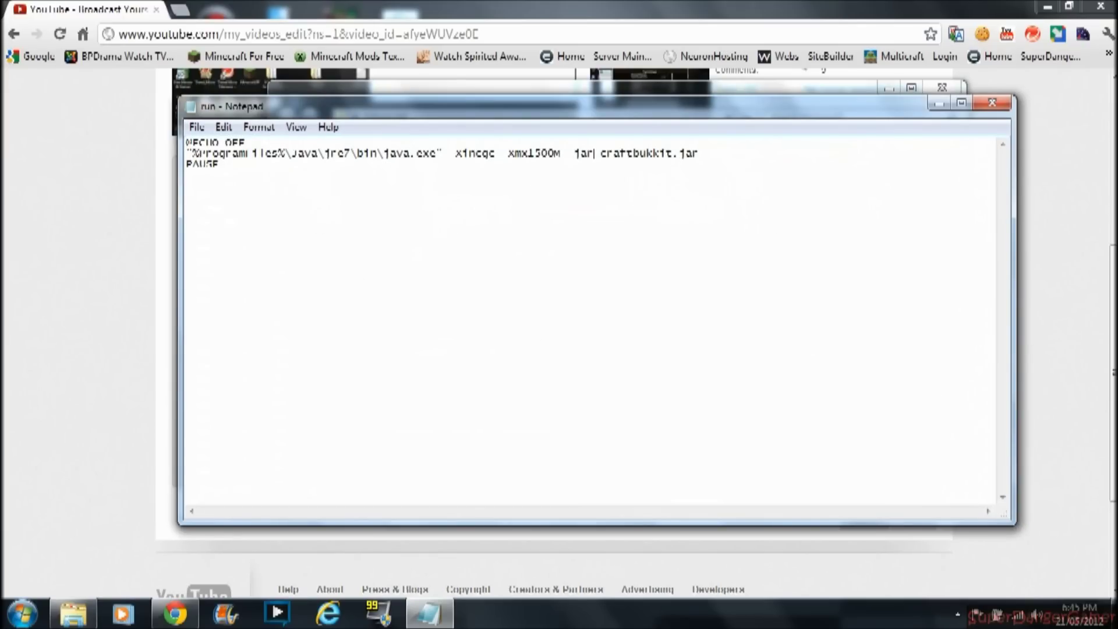
type("mind ")
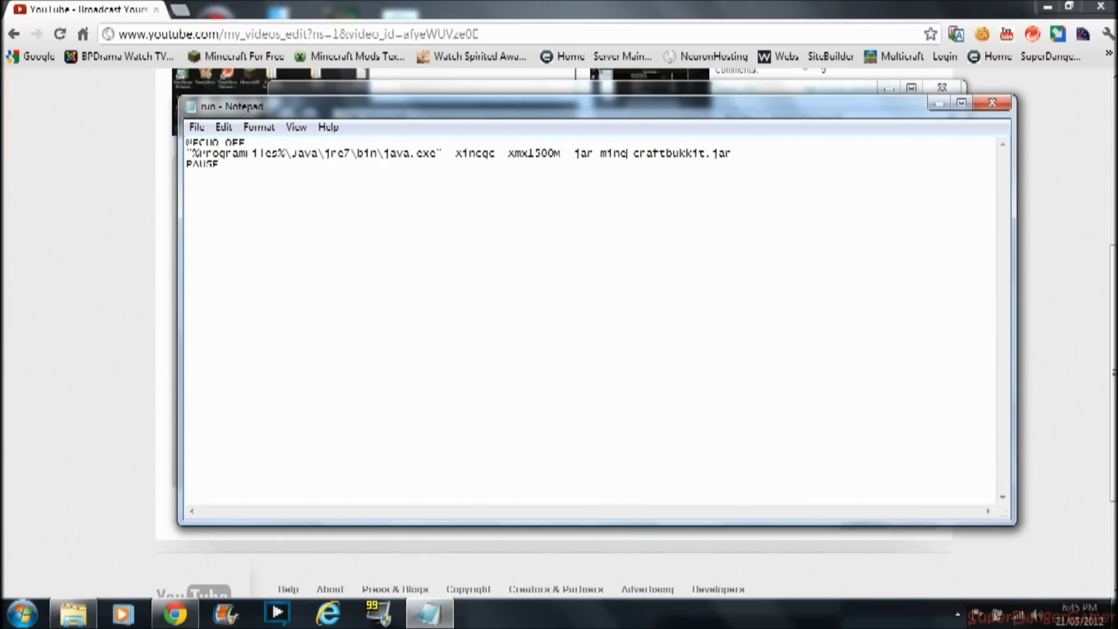
type("shafter")
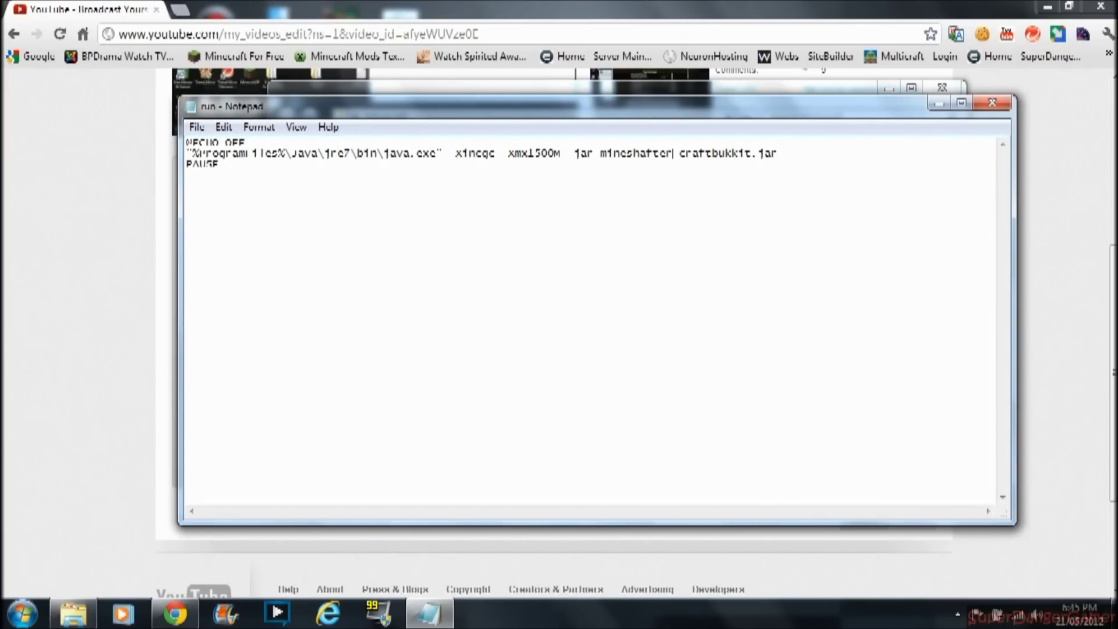
type(".jar")
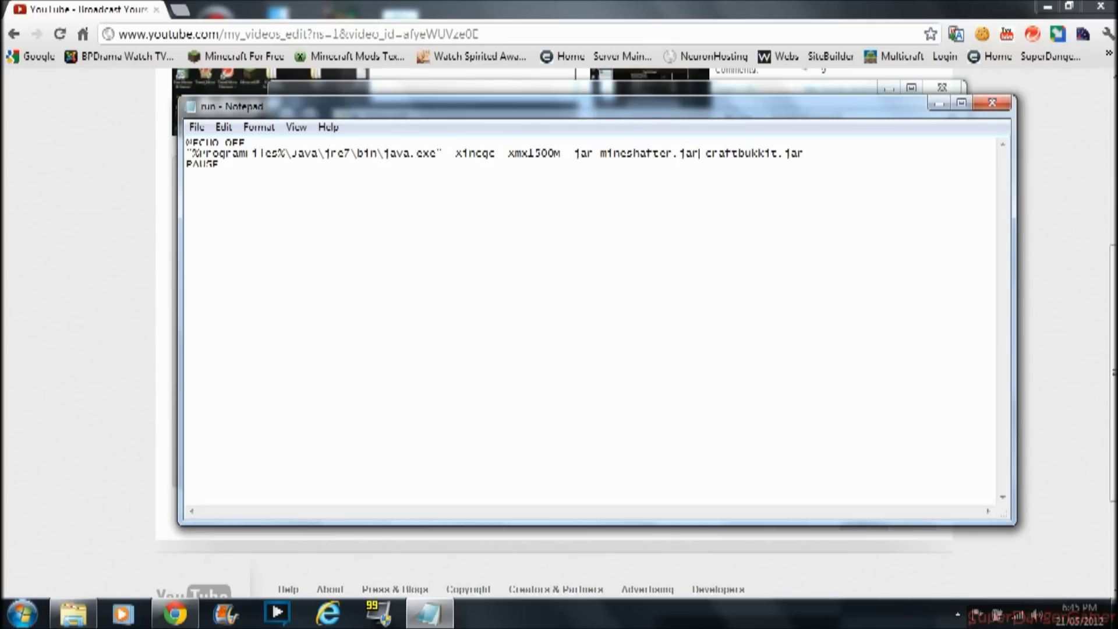
left_click(197, 127)
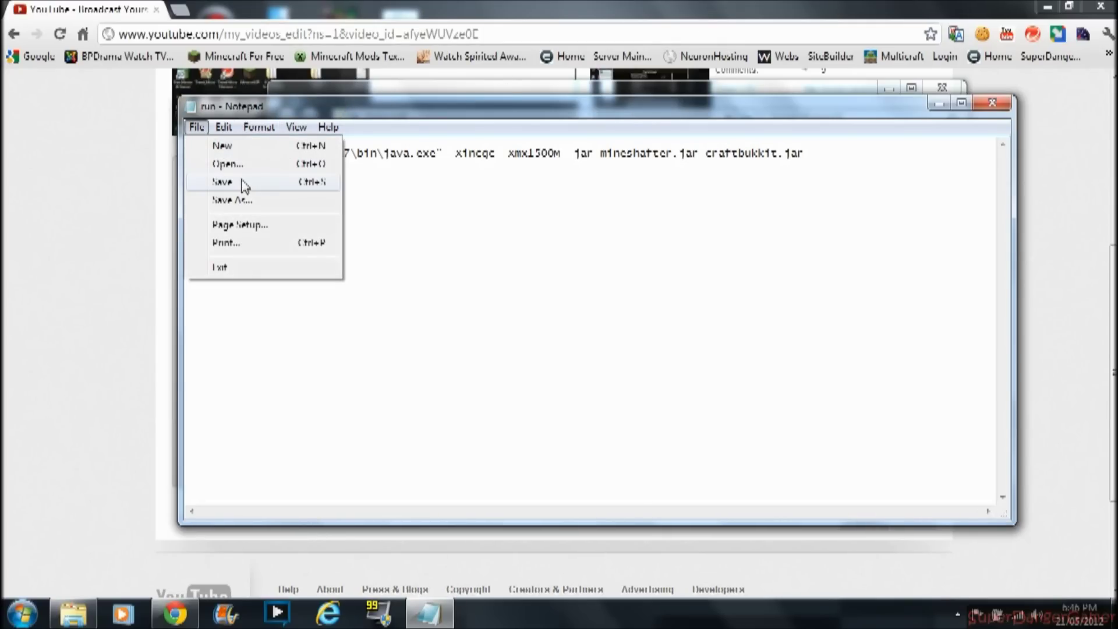
left_click(241, 182)
left_click(993, 102)
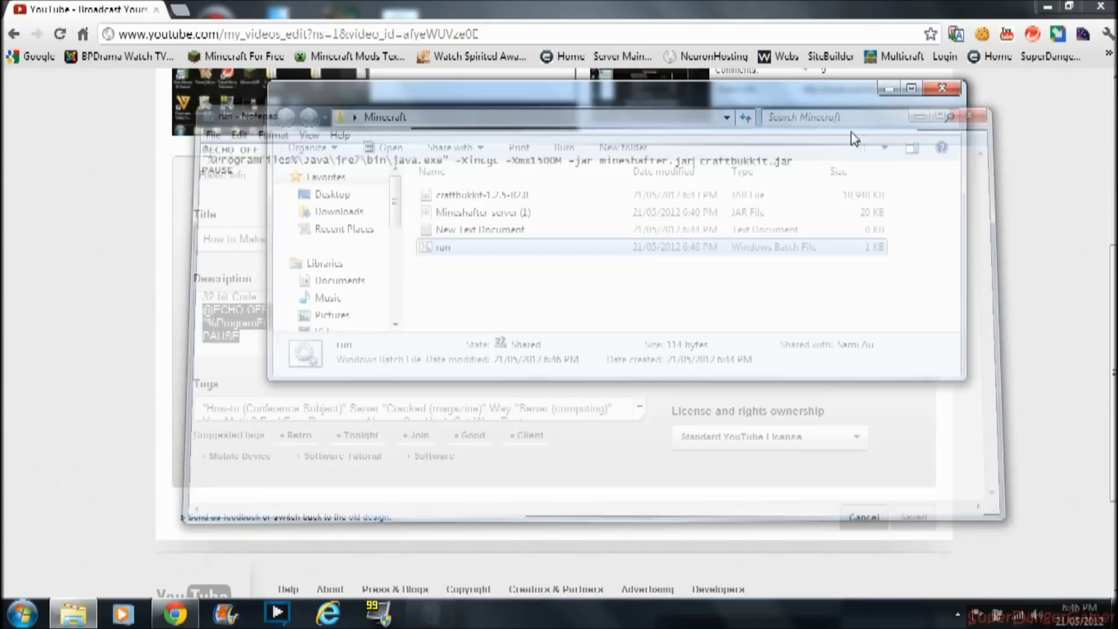
- Rename the craftbukkit-1.2.5-R2.0 JAR file in the Minecraft folder as craftbukkit
left_click(498, 194)
right_click(501, 193)
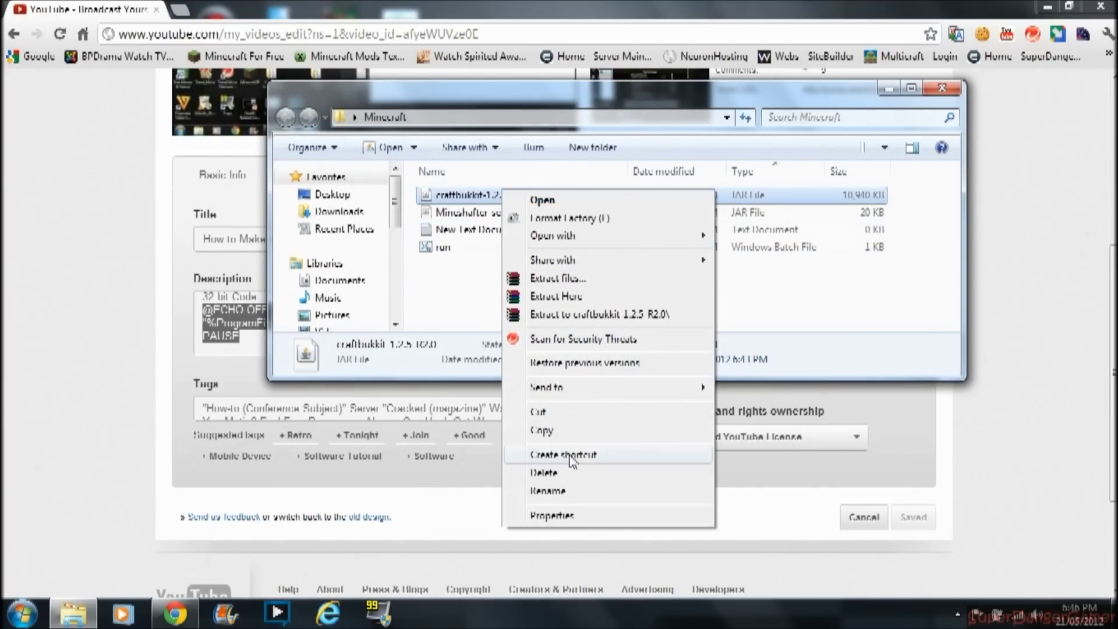
left_click(576, 492)
type("craftbukkit")
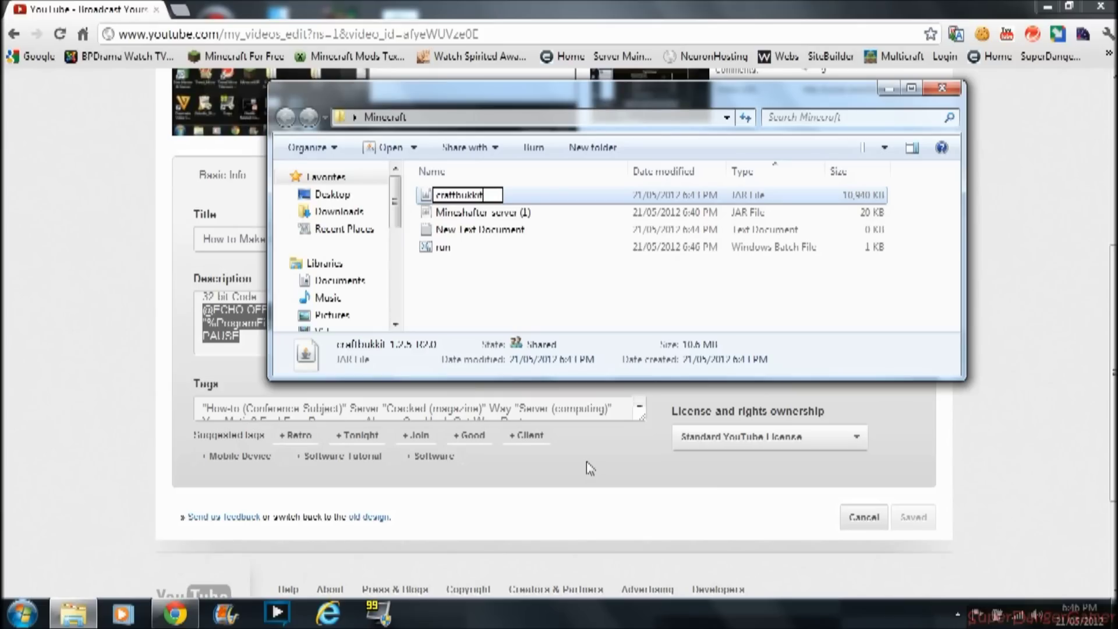
key("Return")
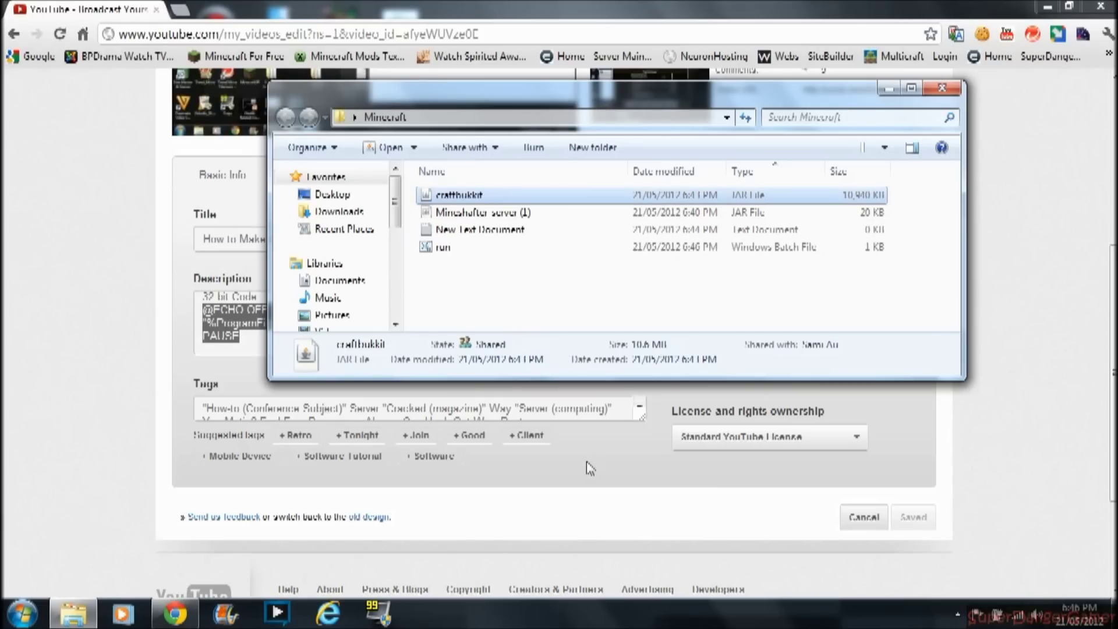
- Rename the Mineshafter server (1) JAR file as mineshafterserver
right_click(526, 215)
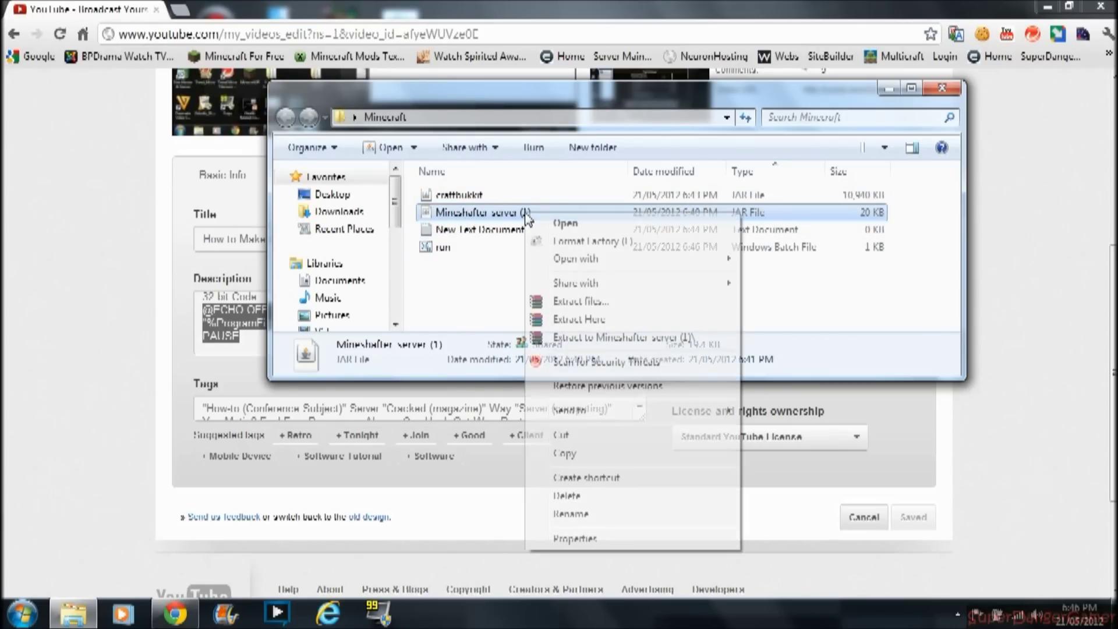
left_click(592, 515)
type("mineshafterserver")
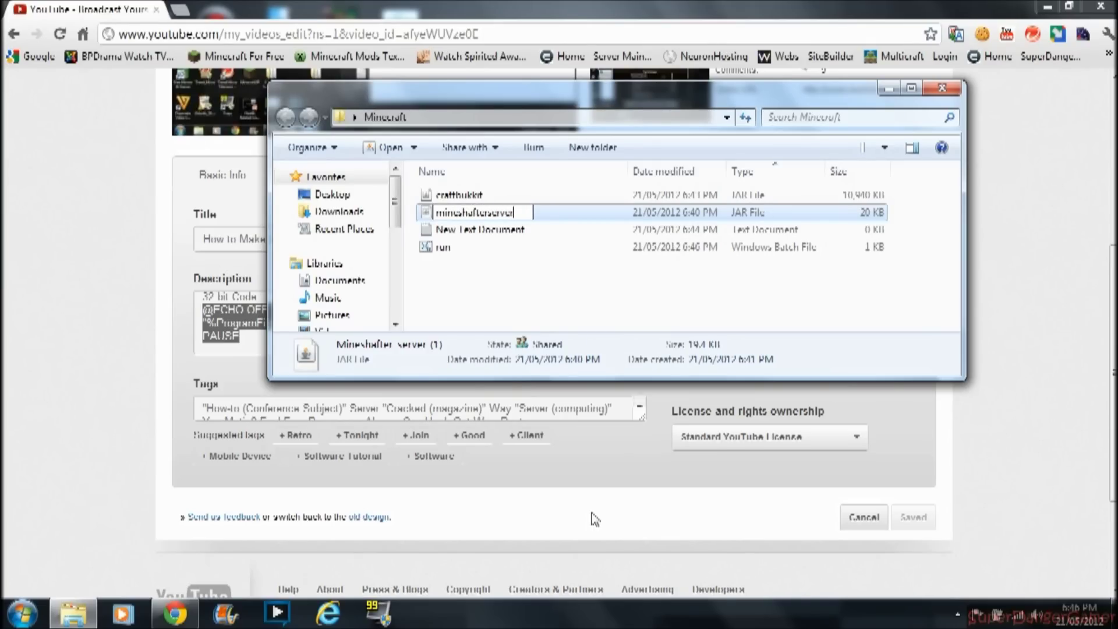
key("Return")
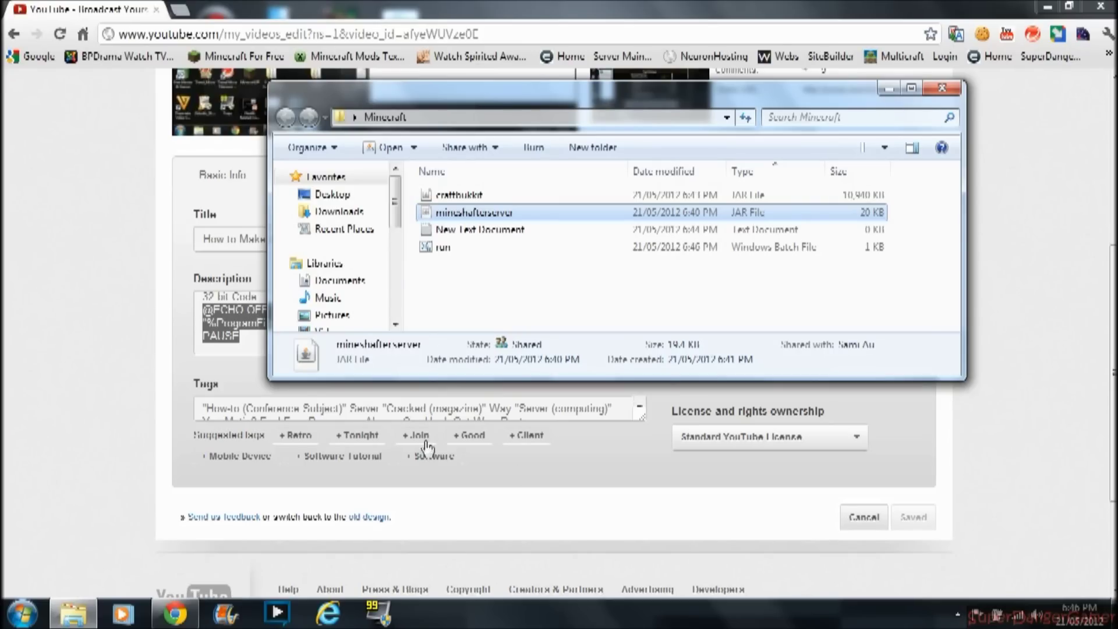
- Delete the empty New Text Document from the Minecraft folder
right_click(465, 230)
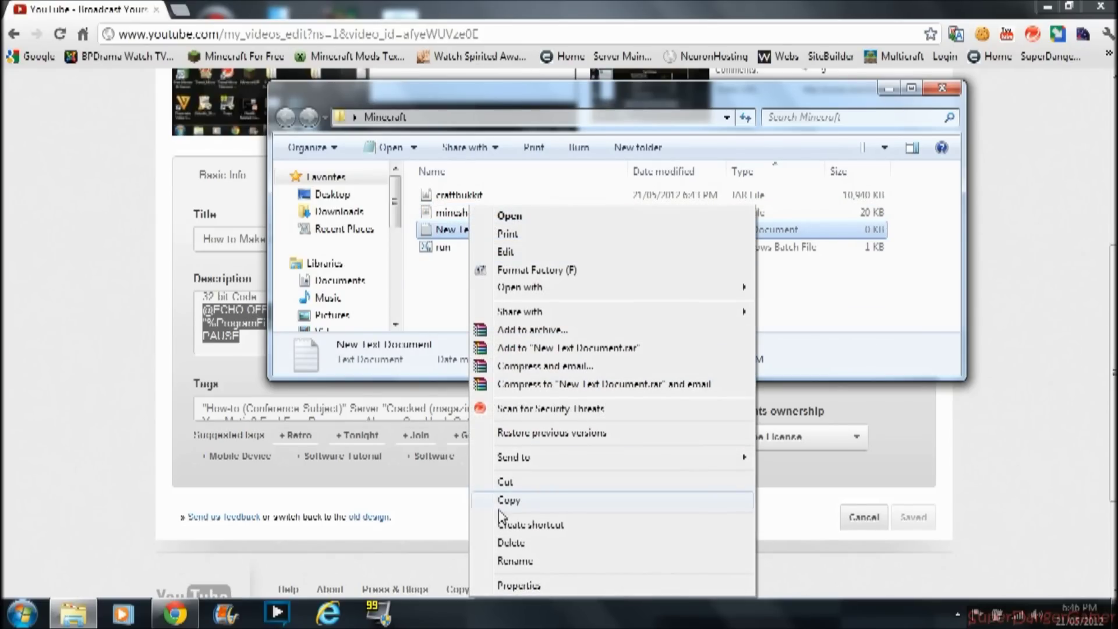
left_click(510, 542)
left_click(642, 375)
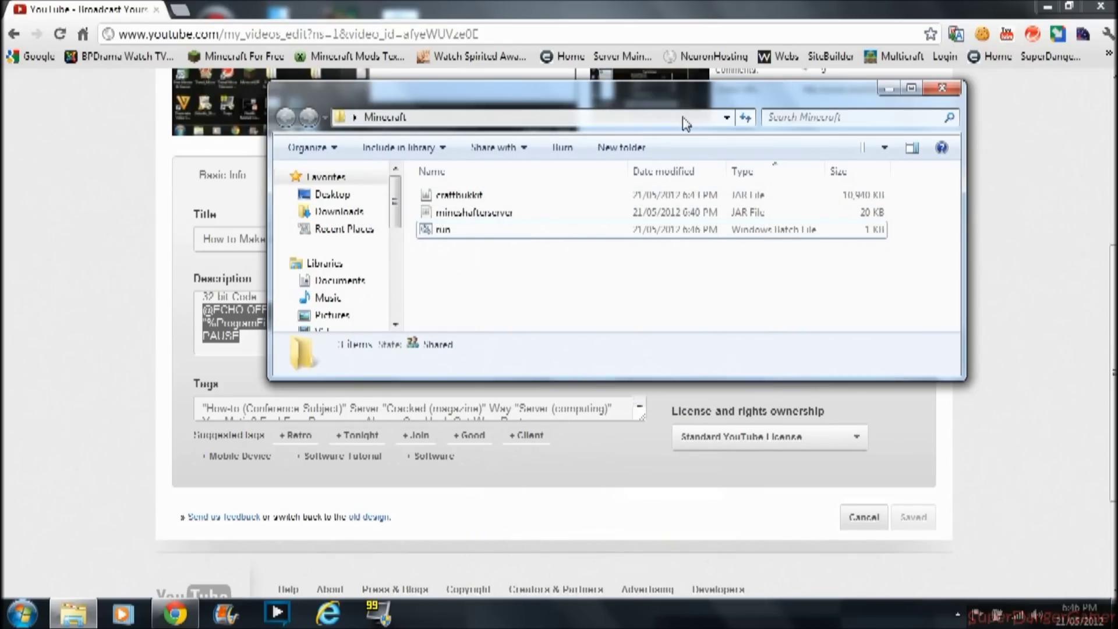
- Go to the YouTube Video Manager in the browser and look through the list of uploaded videos
left_click(941, 88)
scroll(876, 106, "up", 5)
left_click(875, 99)
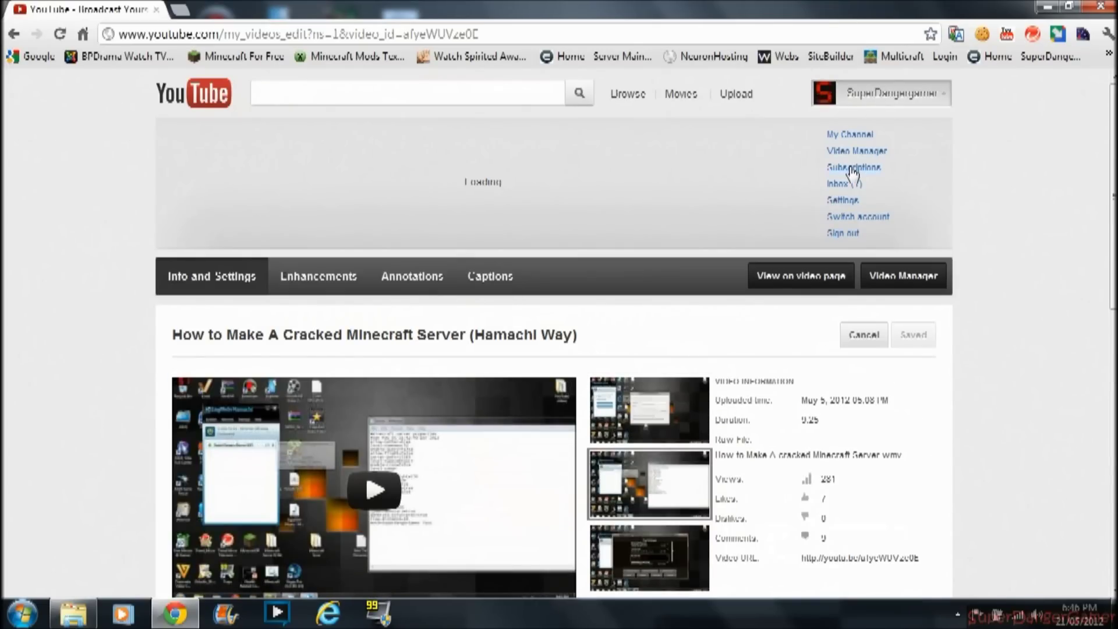
scroll(617, 247, "down", 20)
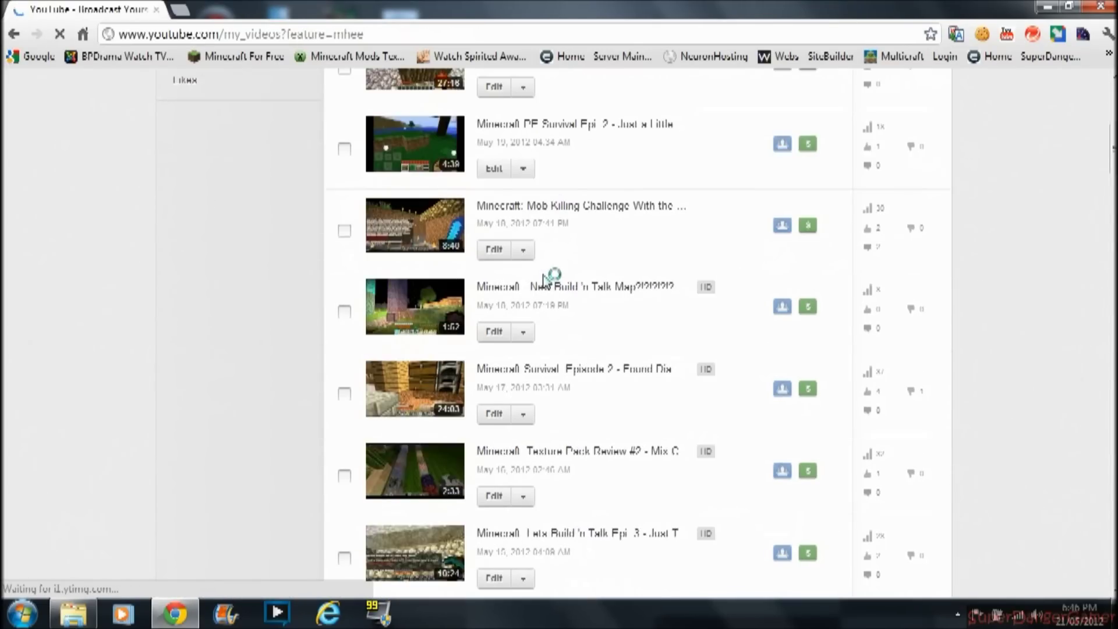
scroll(469, 403, "down", 5)
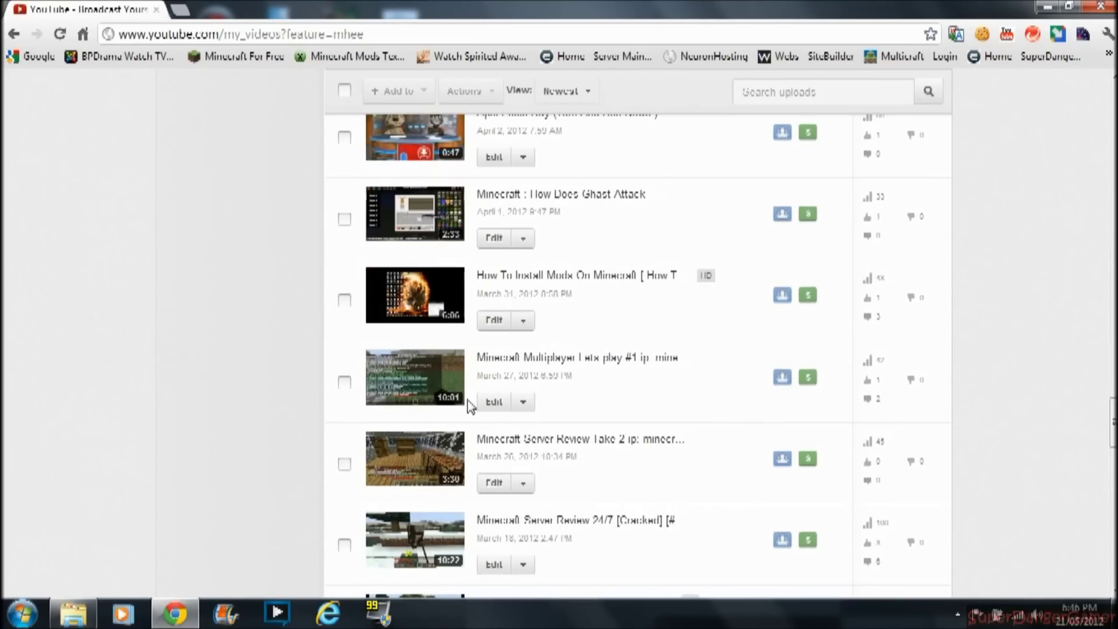
- Close Chrome and try to start the server with the run batch file, dismissing its console window
left_click(1101, 6)
double_click(515, 228)
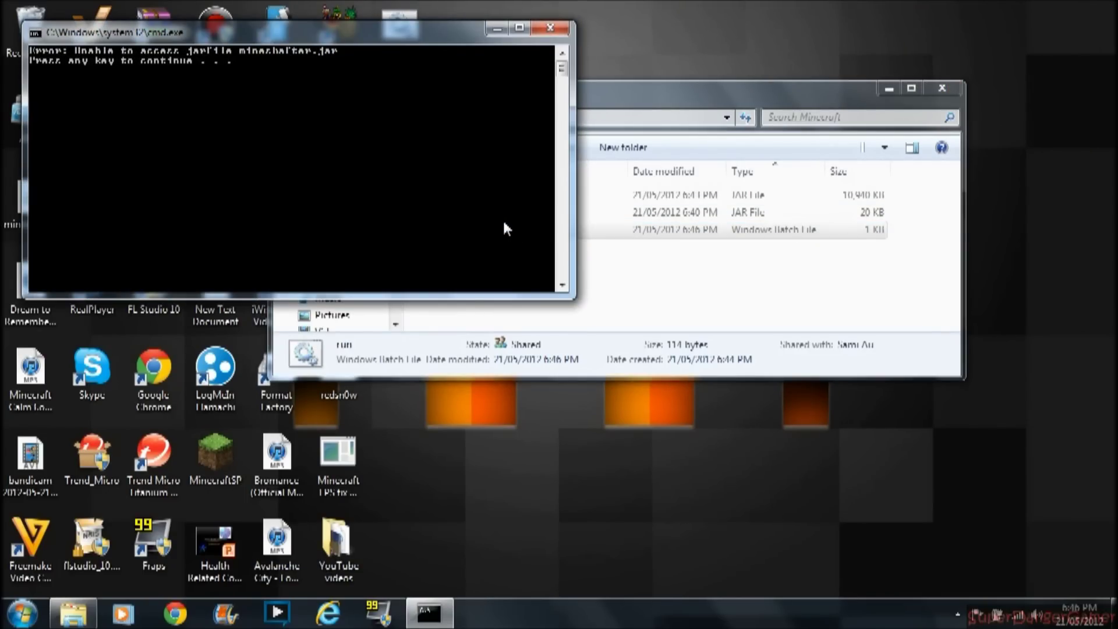
key("Return")
- Edit the run batch file so the launch line names mineshafterserver.jar, save it and close Notepad
right_click(500, 231)
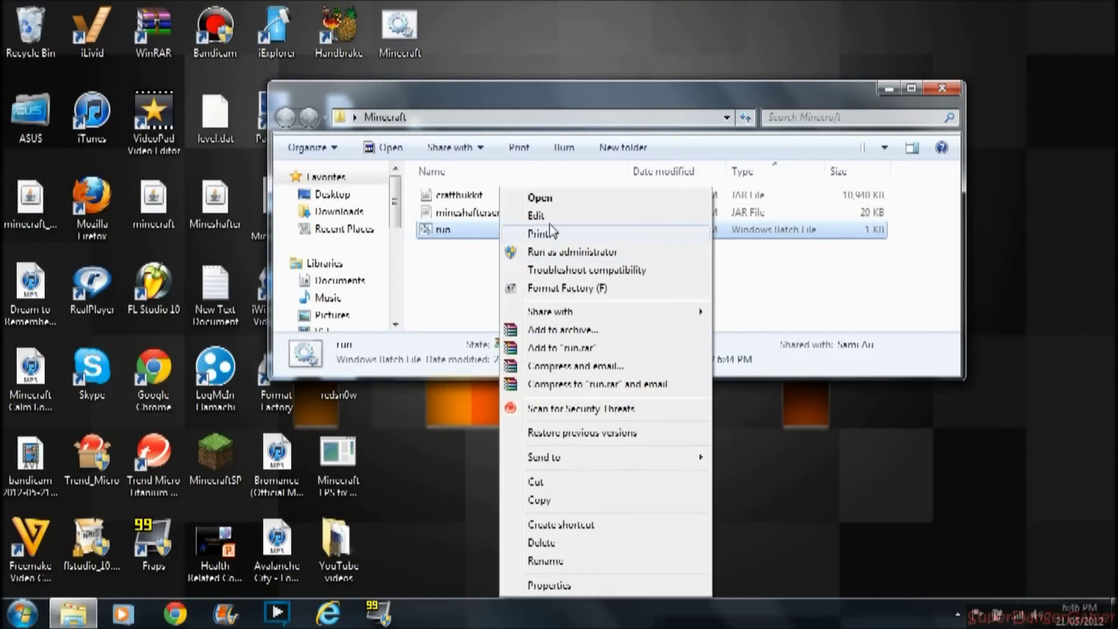
left_click(537, 215)
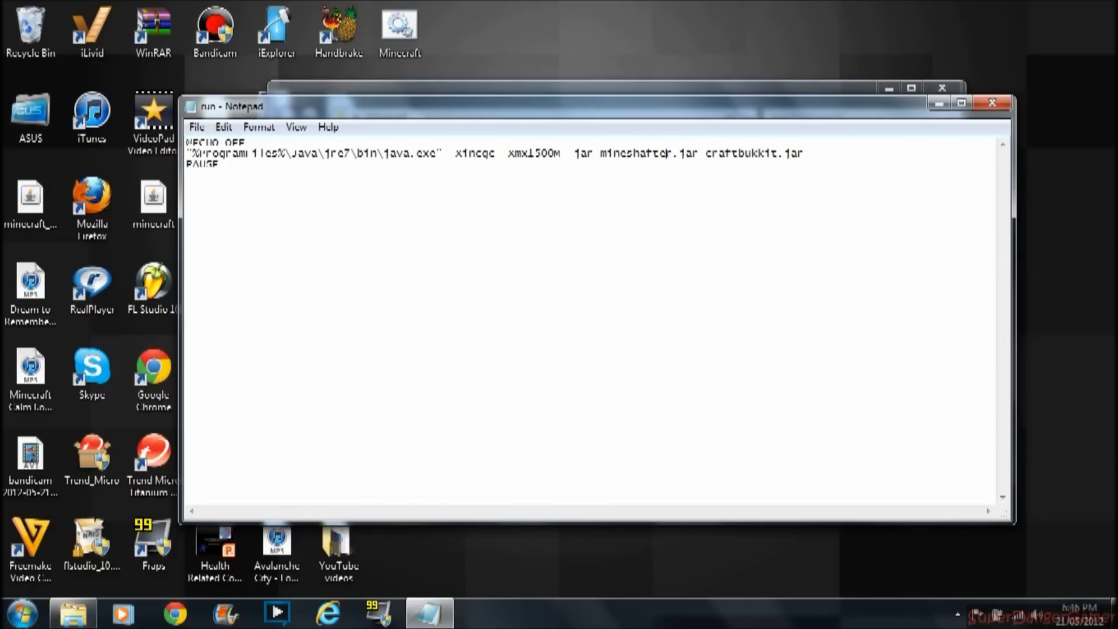
type("server")
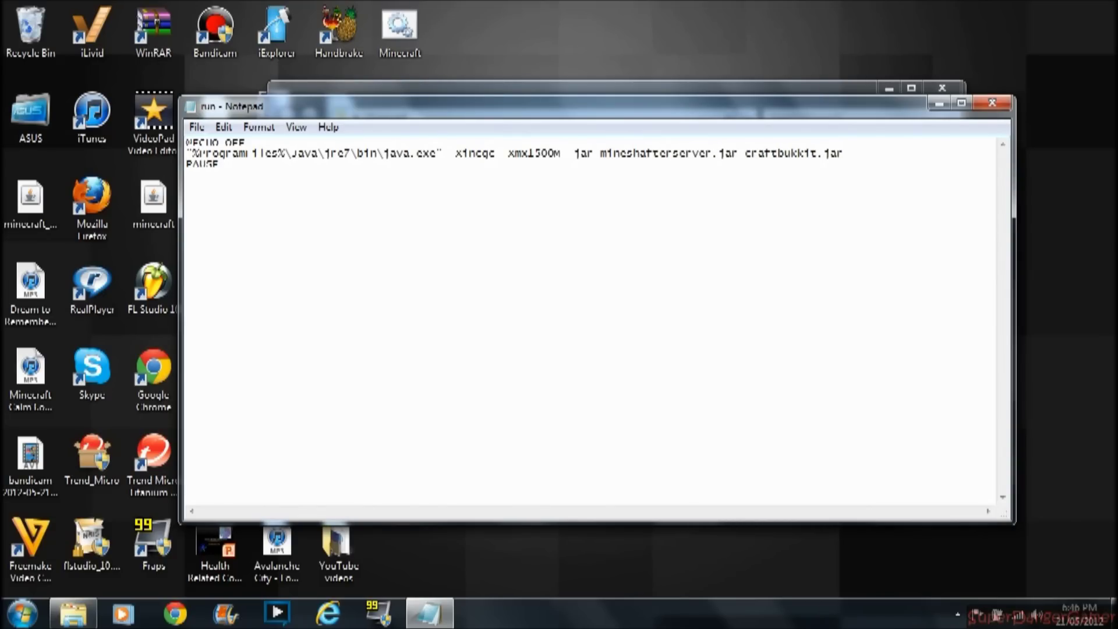
left_click(196, 127)
left_click(230, 182)
left_click(992, 103)
- Start the server with the run batch file, minimize its console and move the Minecraft folder window aside
double_click(503, 231)
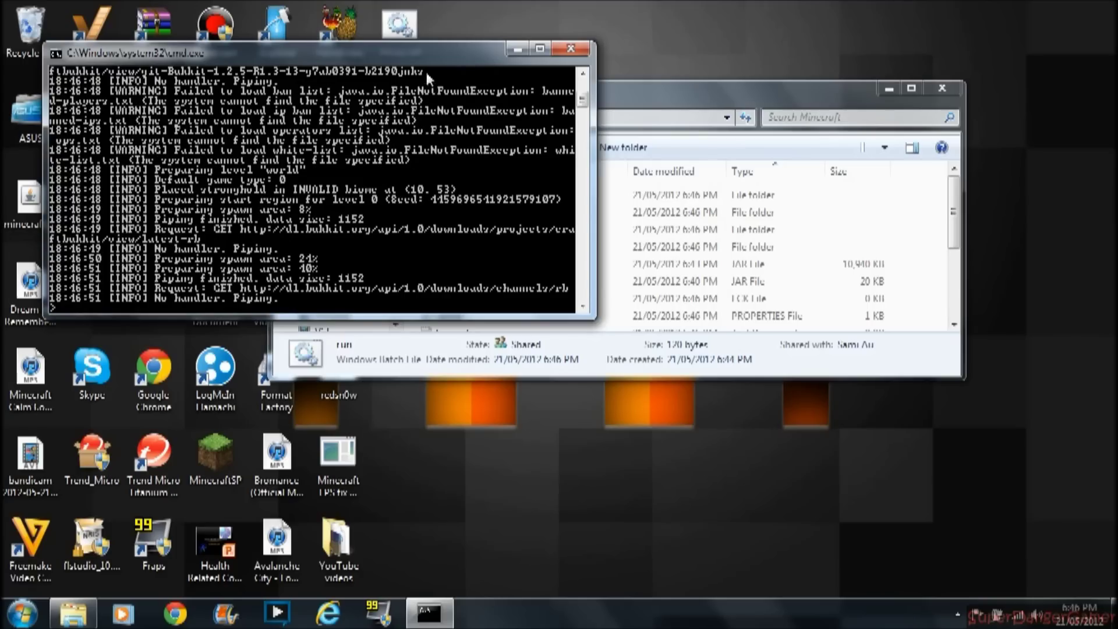
left_click_drag(422, 54, 570, 99)
left_click(671, 99)
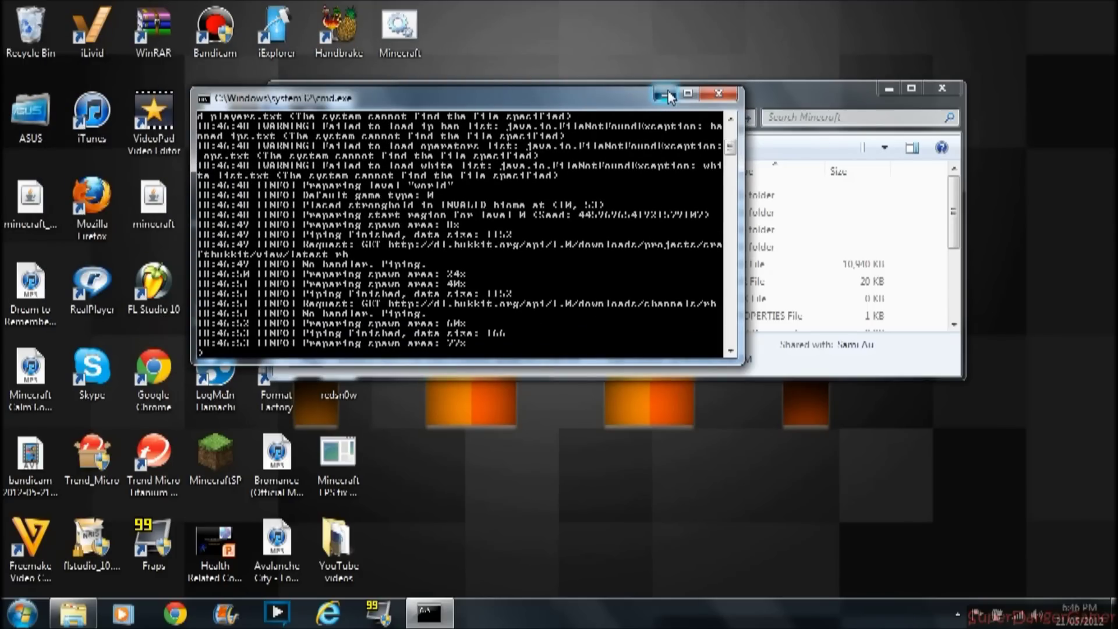
left_click_drag(575, 92, 749, 25)
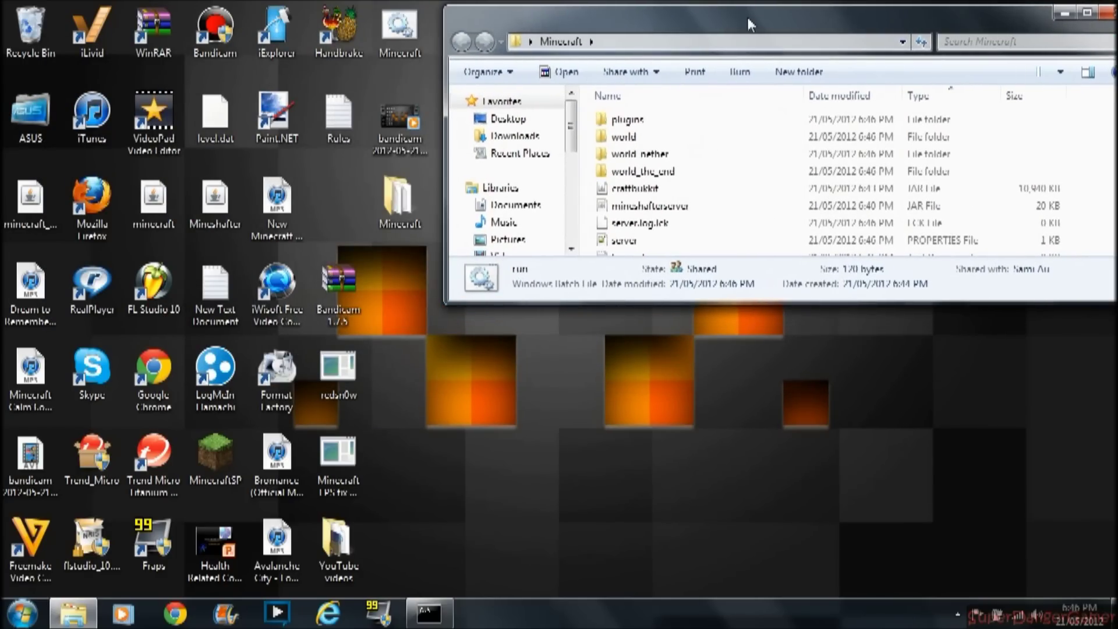
- Open Chrome, search for Mineshafter and open the Downloads page of the Mineshafter site
left_click(175, 613)
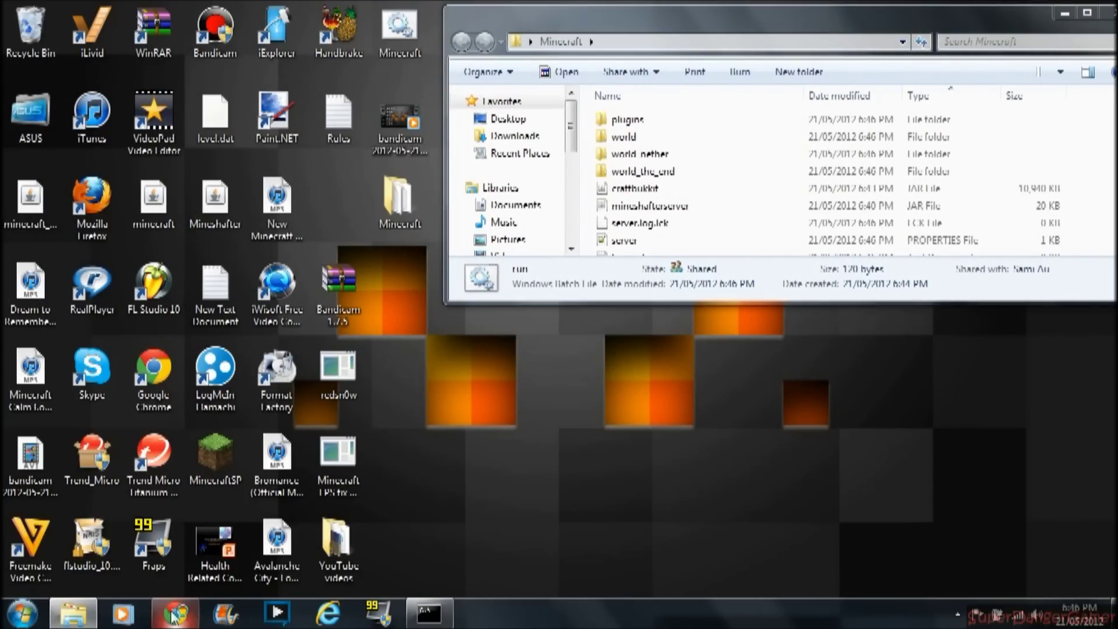
type("mineshafte")
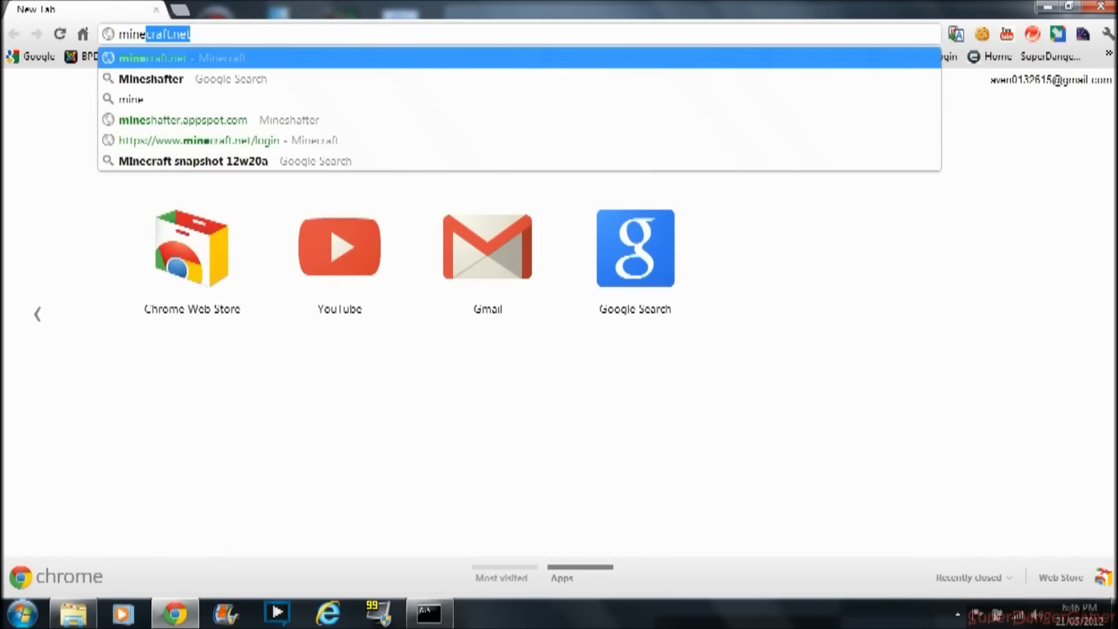
key("Return")
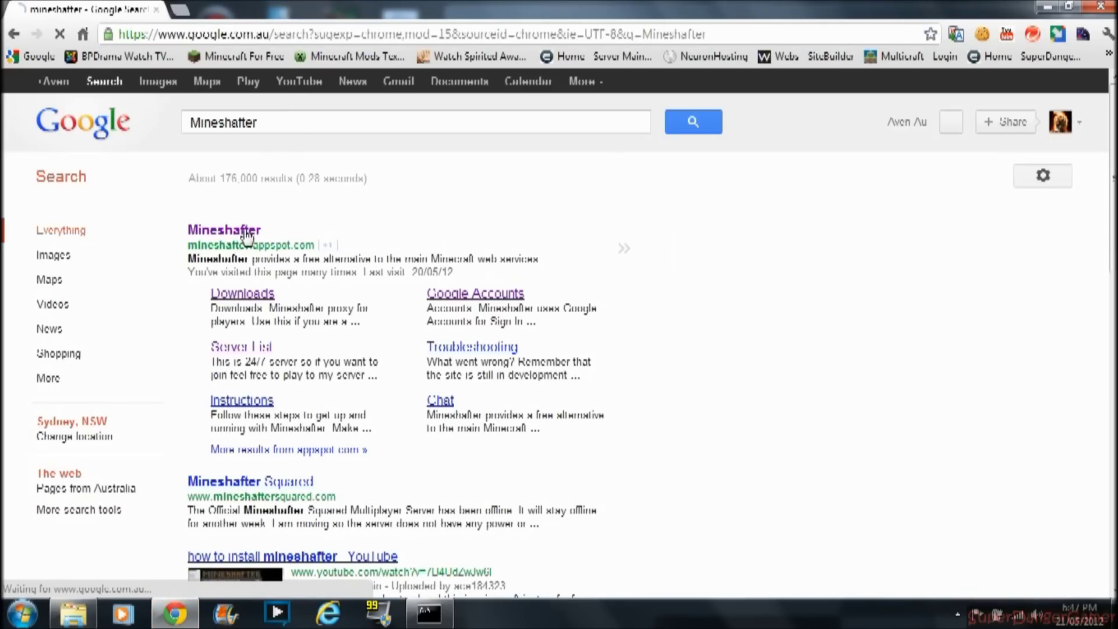
left_click(247, 233)
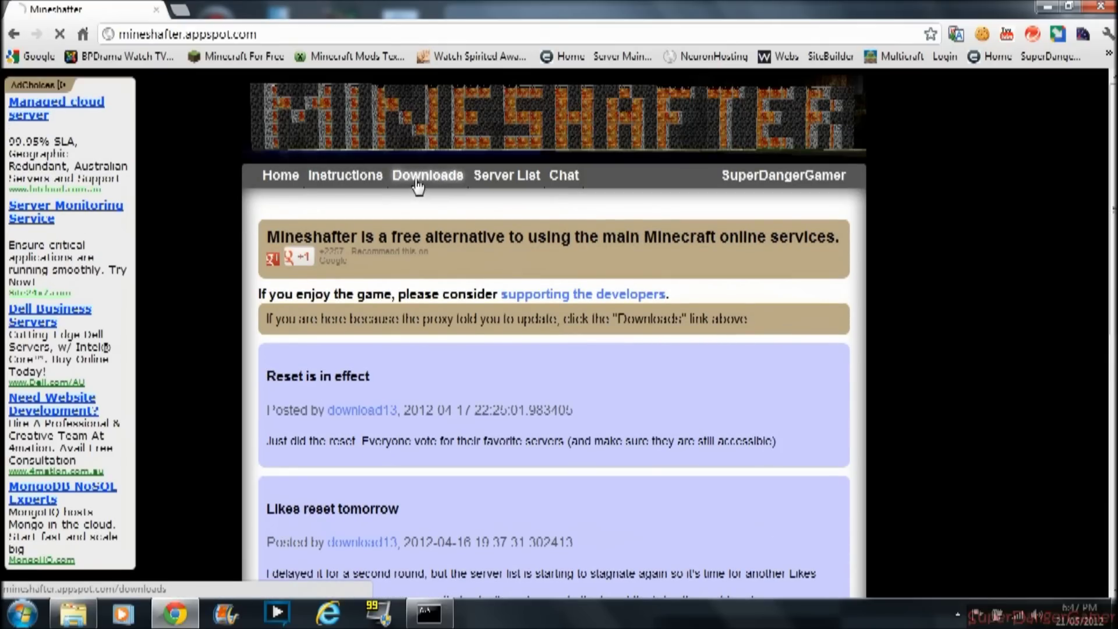
left_click(417, 184)
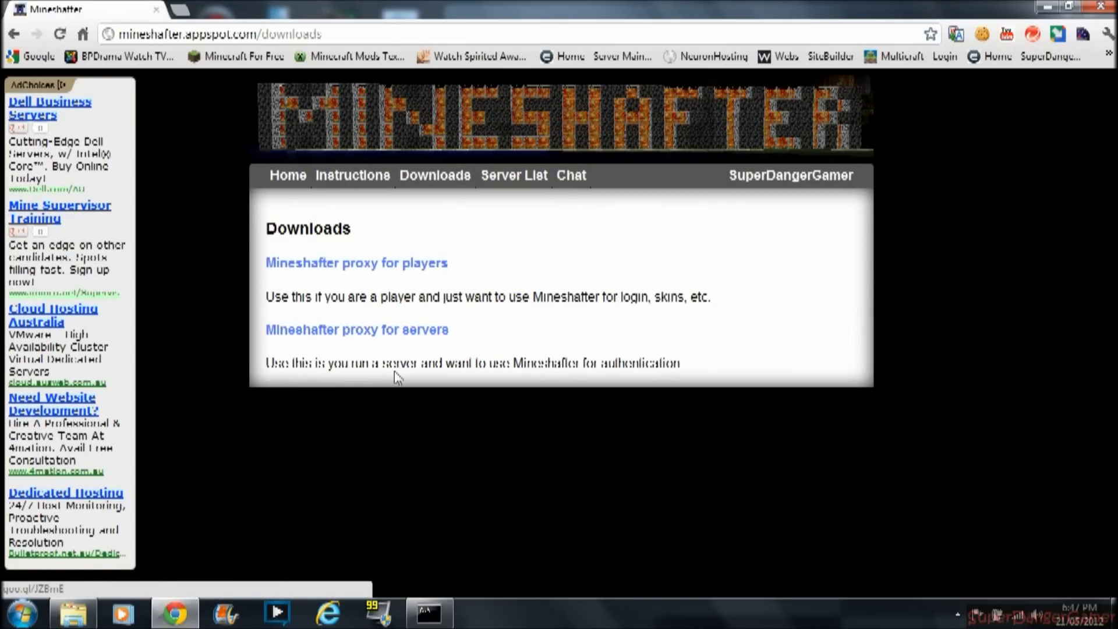
- Bring up the Minecraft folder and look through its server files, selecting the mineshafterserver JAR
left_click(73, 613)
scroll(648, 180, "down", 3)
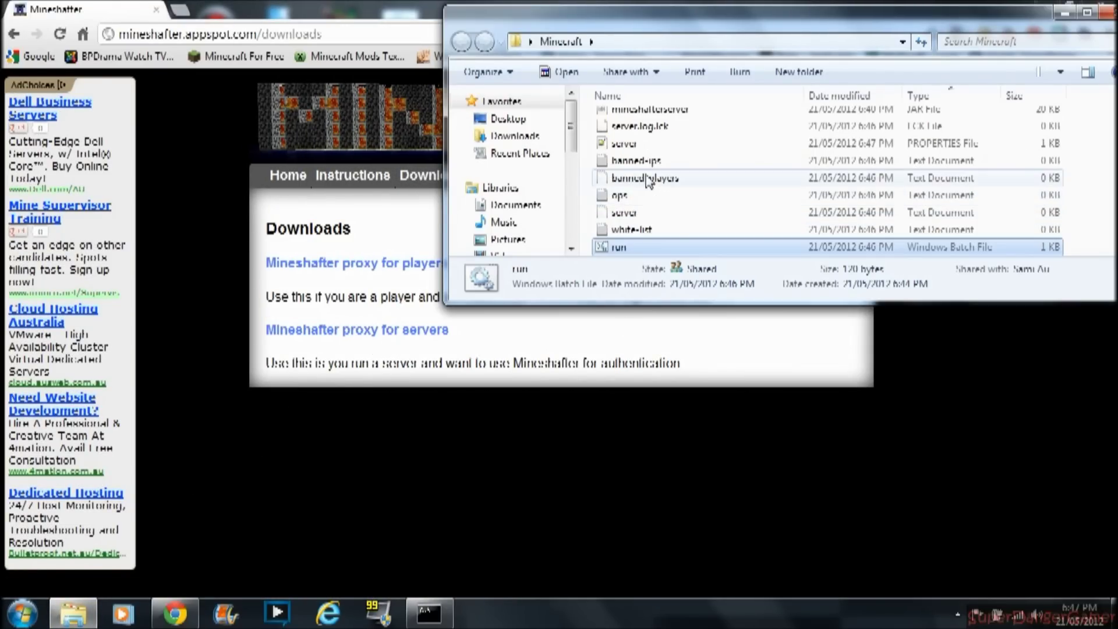
scroll(649, 181, "up", 1)
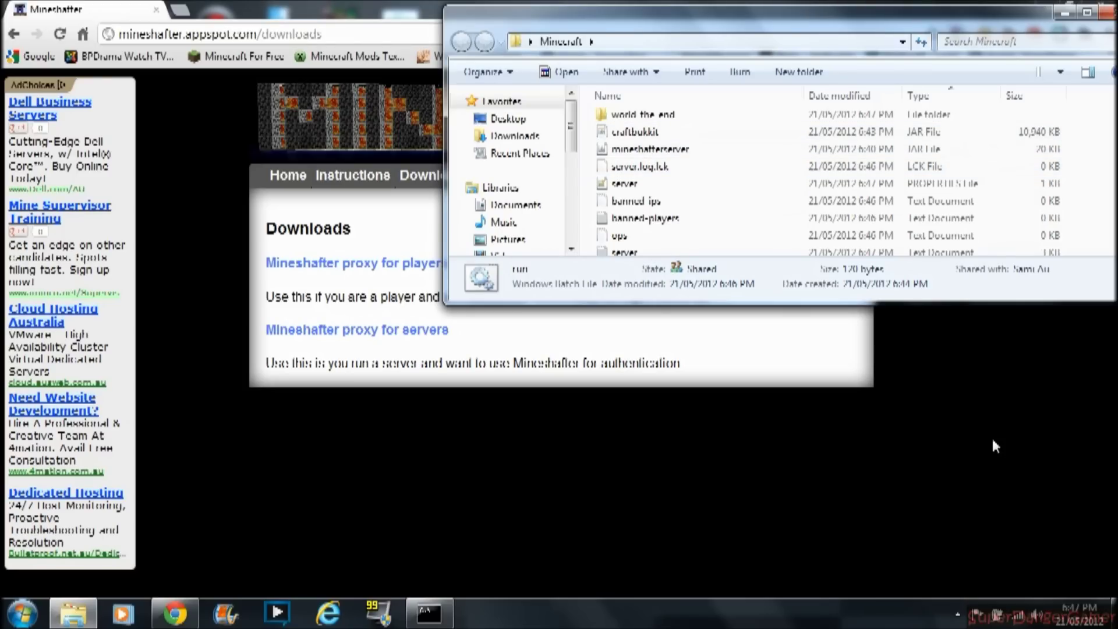
left_click(667, 150)
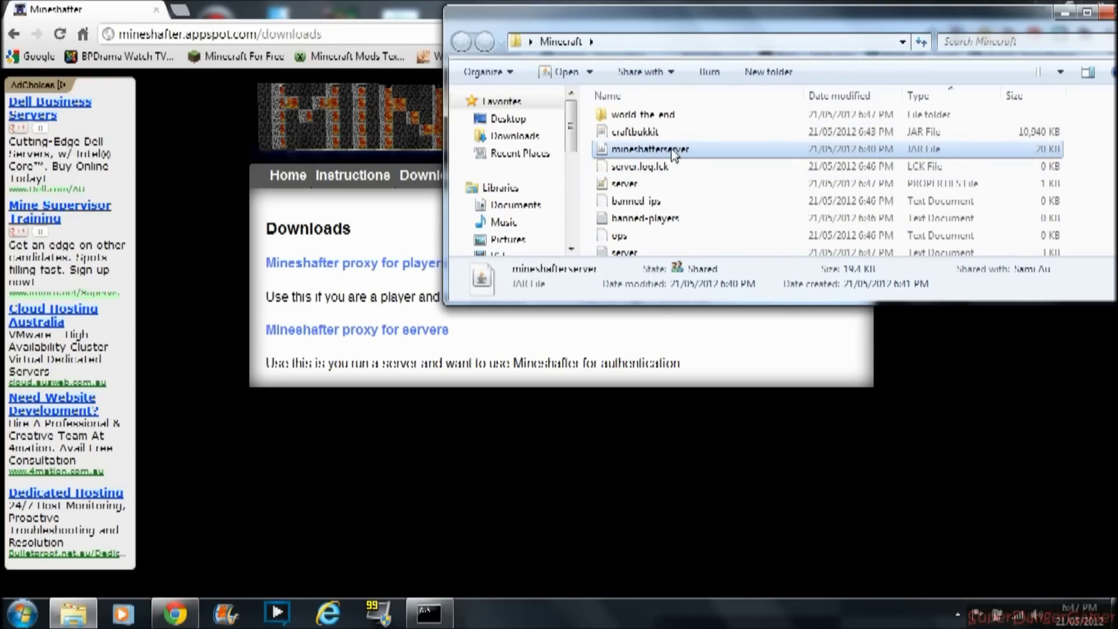
scroll(673, 156, "up", 1)
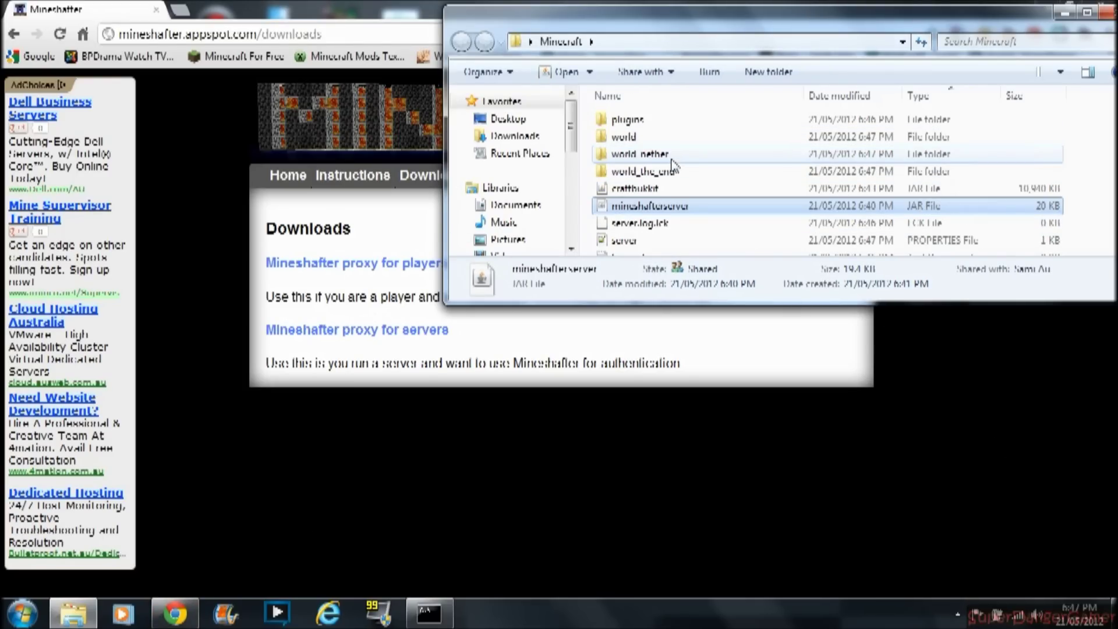
- Select the craftbukkit JAR, maximize and close the Minecraft folder window, and minimize Chrome
left_click(660, 199)
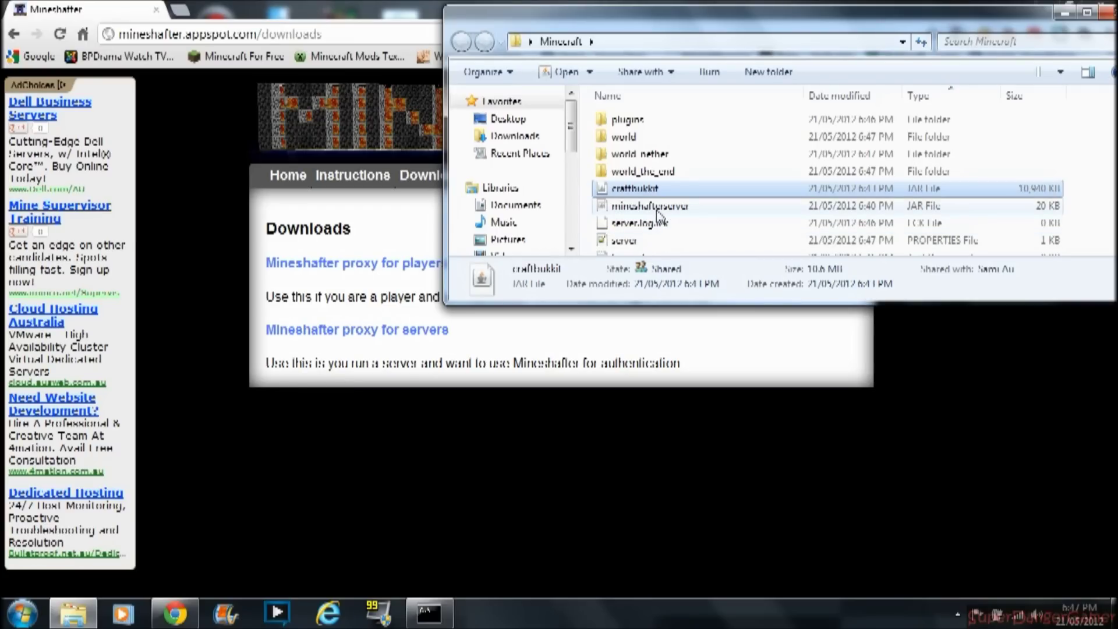
double_click(880, 15)
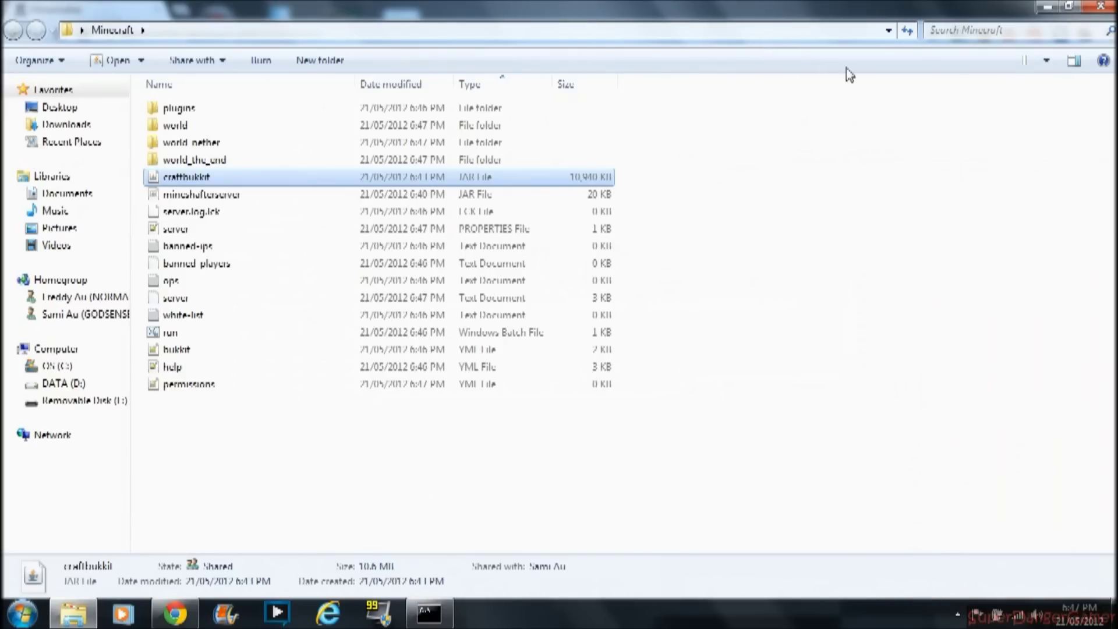
left_click(1100, 6)
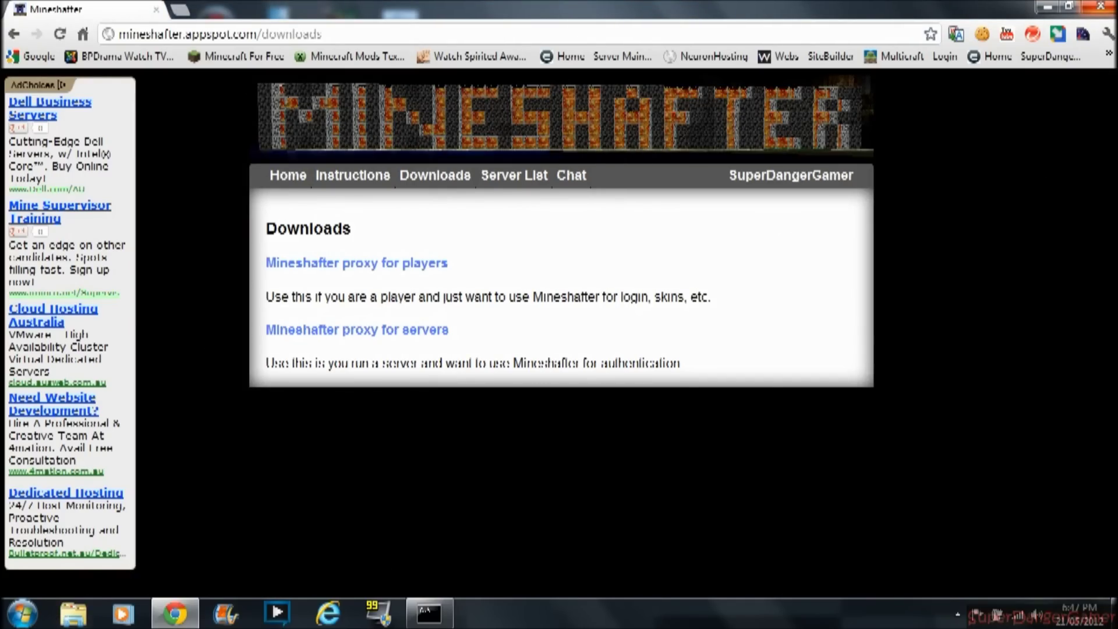
left_click(1046, 6)
- Bring up the server console, shut the server down with the stop command and dismiss the console
left_click(429, 612)
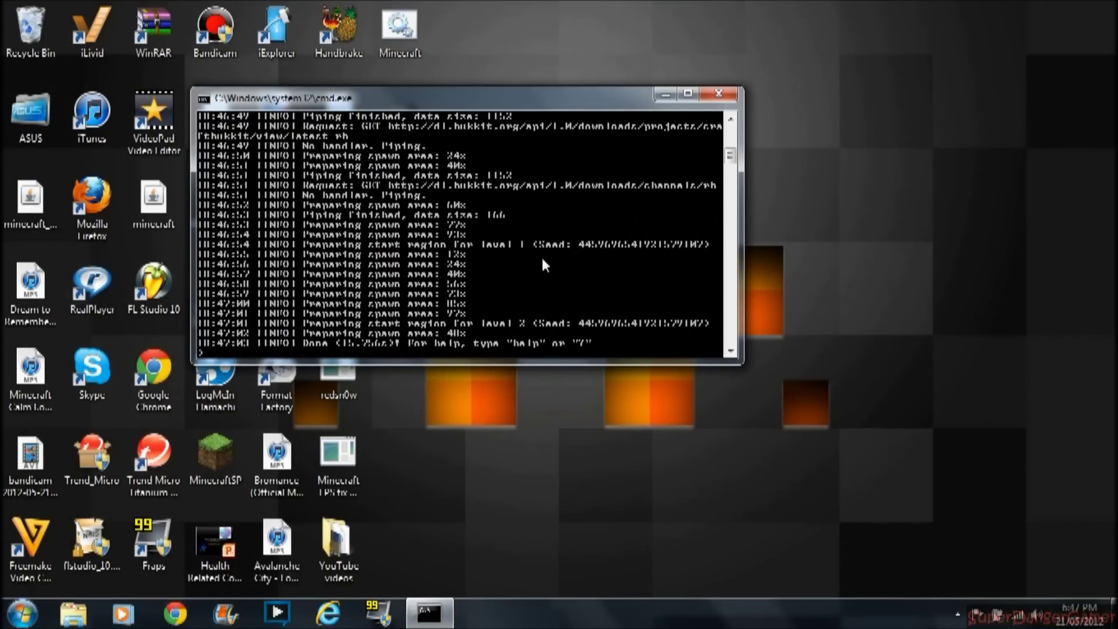
type("stop")
key("Return")
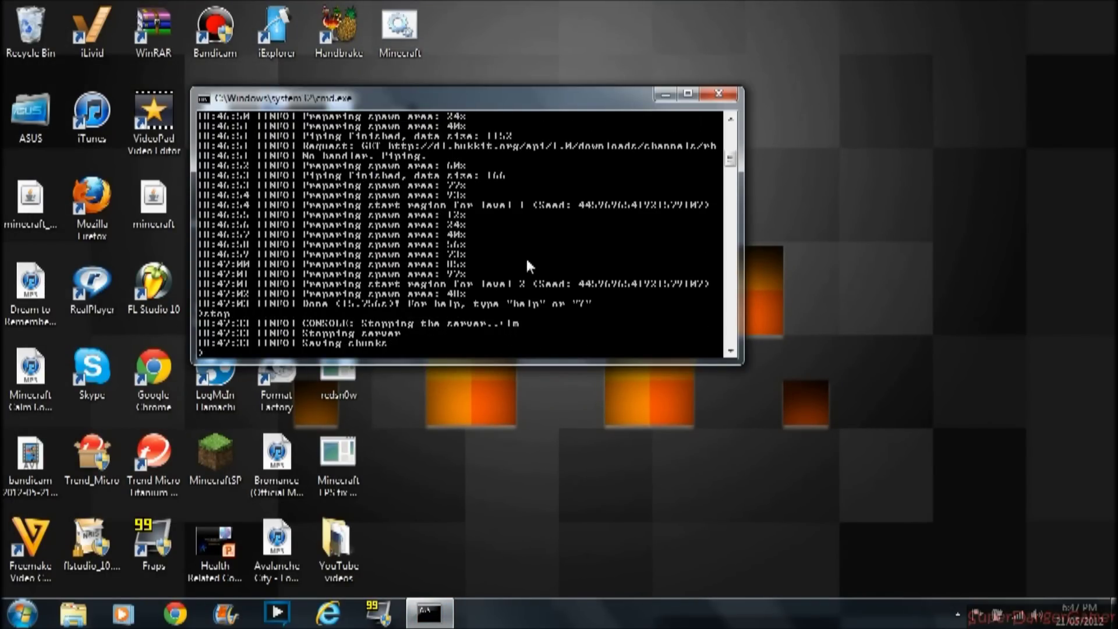
left_click_drag(534, 101, 682, 86)
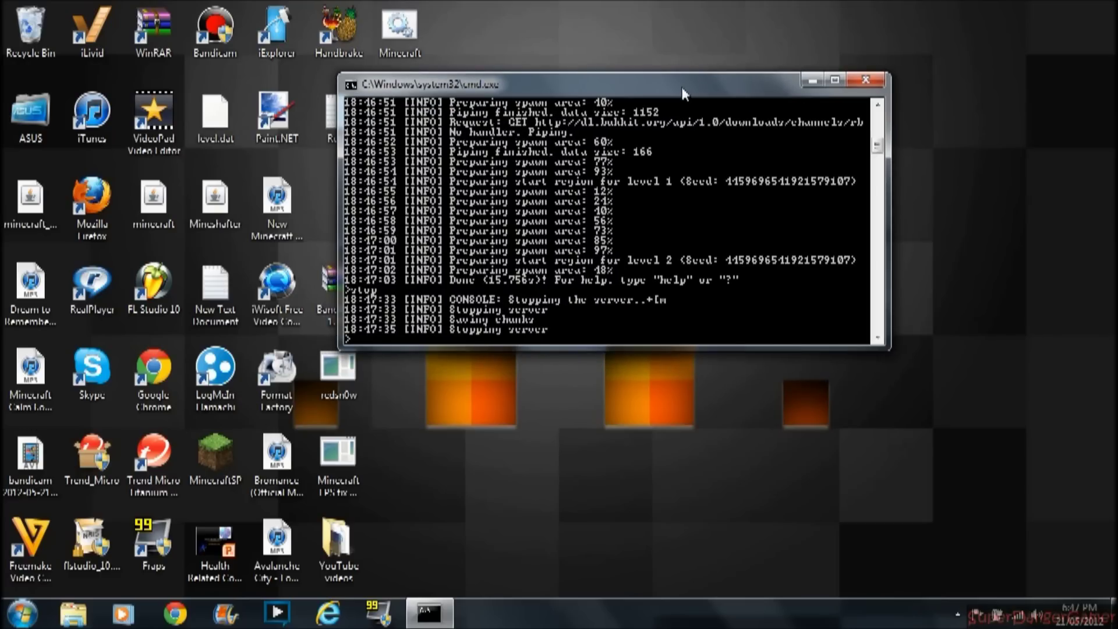
key("Return")
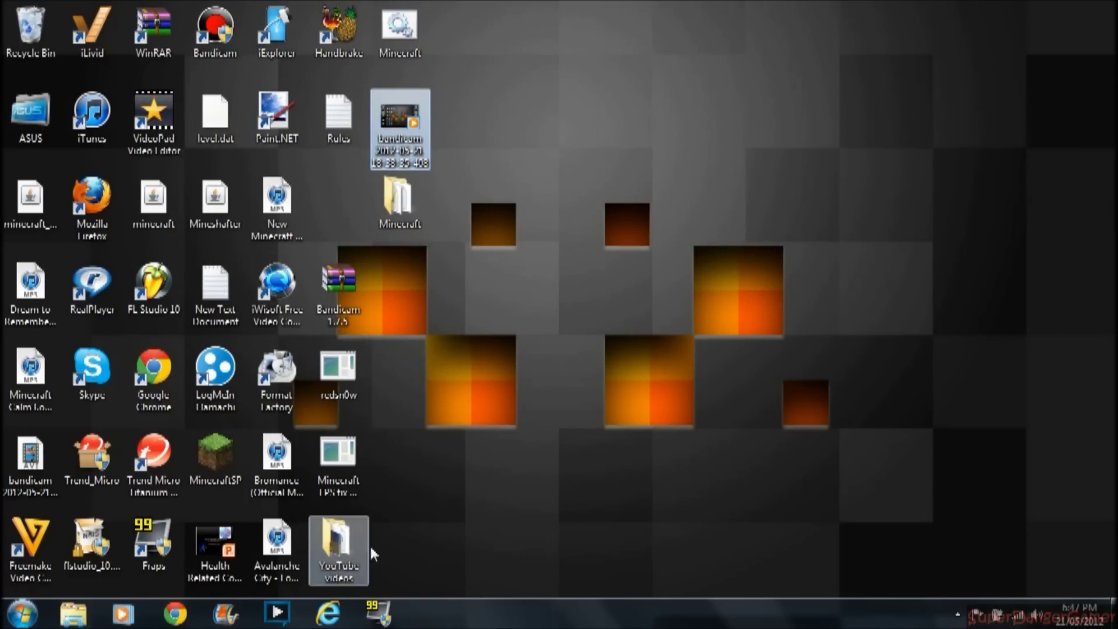
- Open the Minecraft folder from the desktop, view the server text document and close it
left_click(411, 224)
double_click(411, 224)
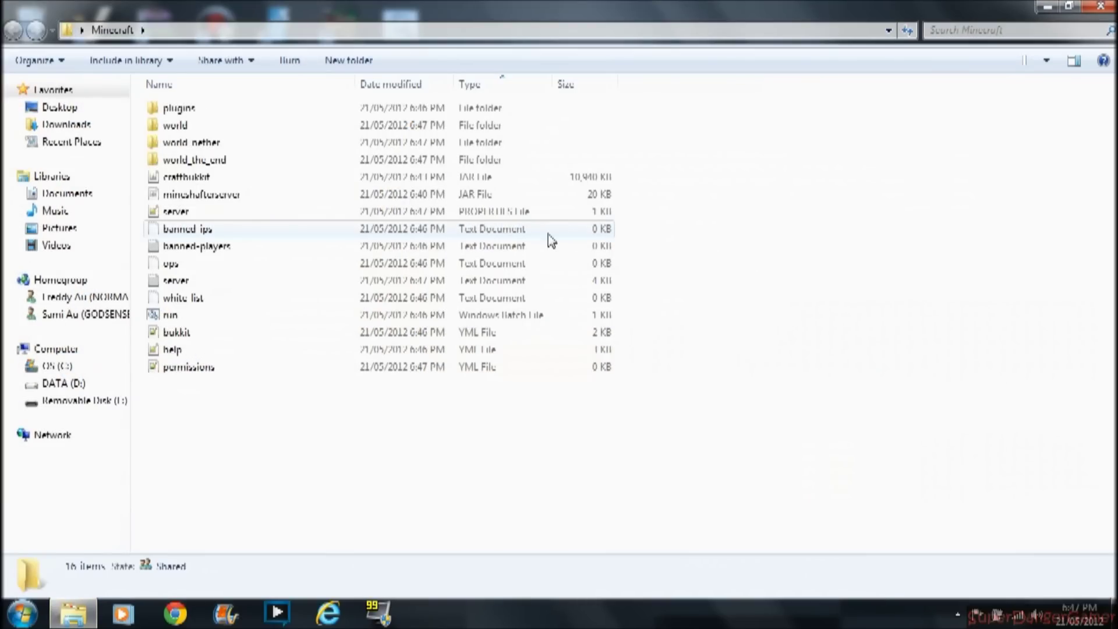
double_click(181, 280)
left_click(992, 103)
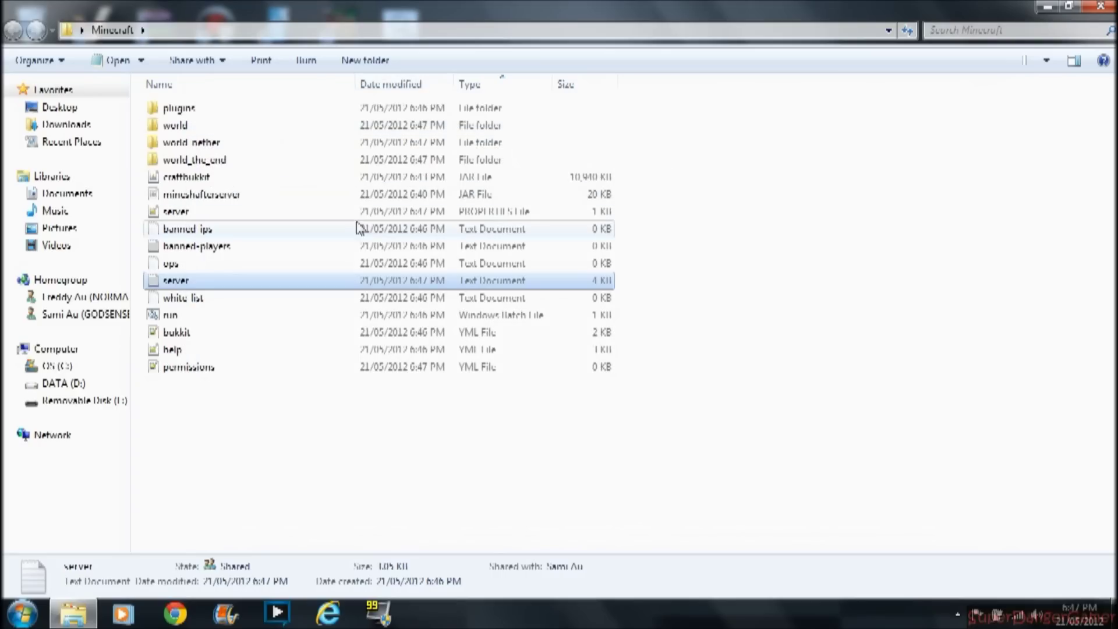
- Choose to open the ops text file with another program and browse the Program Files folder for one
left_click(173, 264)
right_click(174, 264)
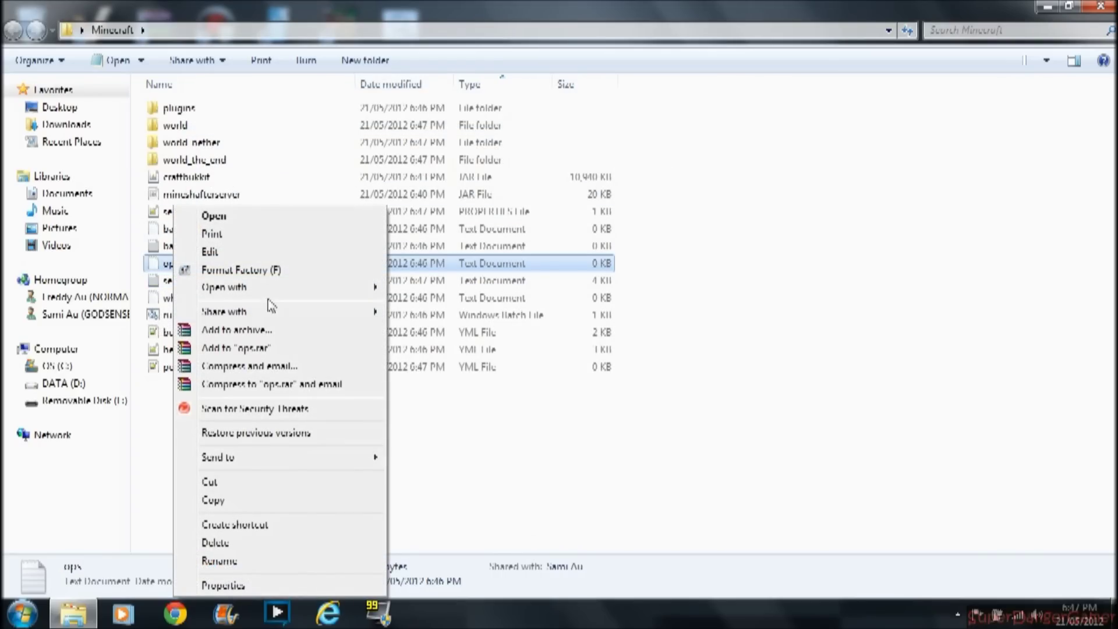
mouse_move(327, 295)
left_click(431, 329)
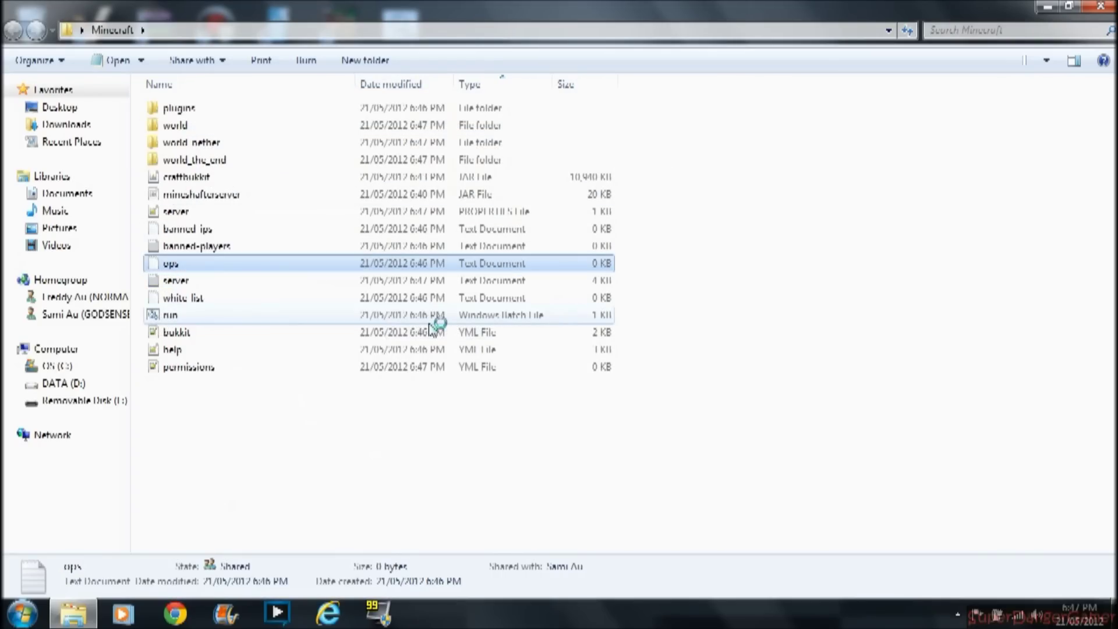
left_click(766, 419)
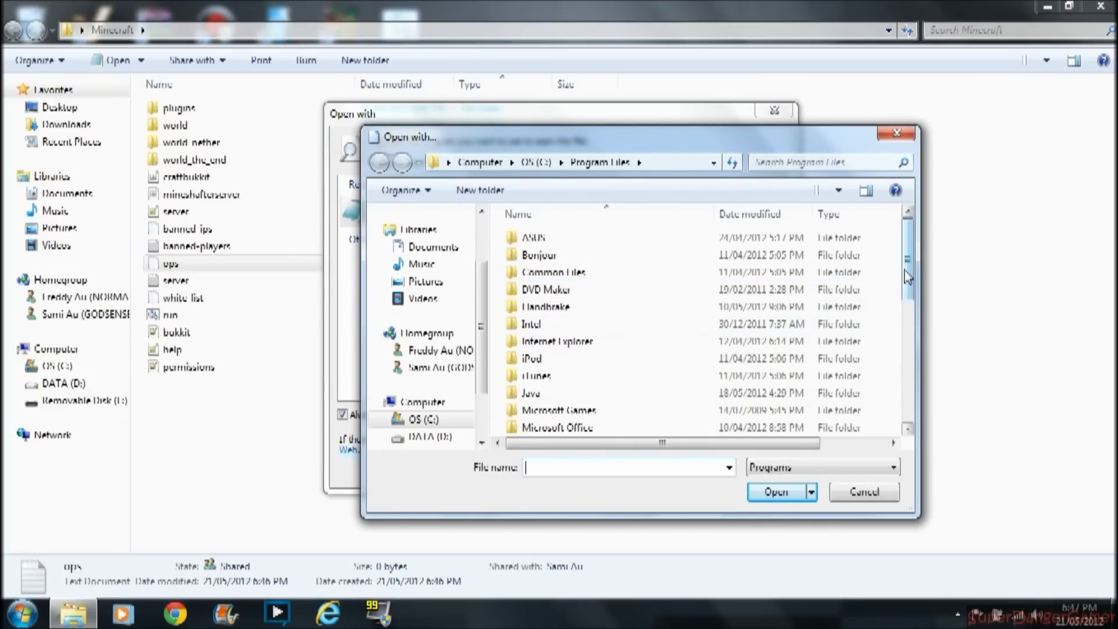
mouse_move(910, 277)
left_mouse_down()
mouse_move(912, 316)
mouse_move(916, 266)
left_mouse_up()
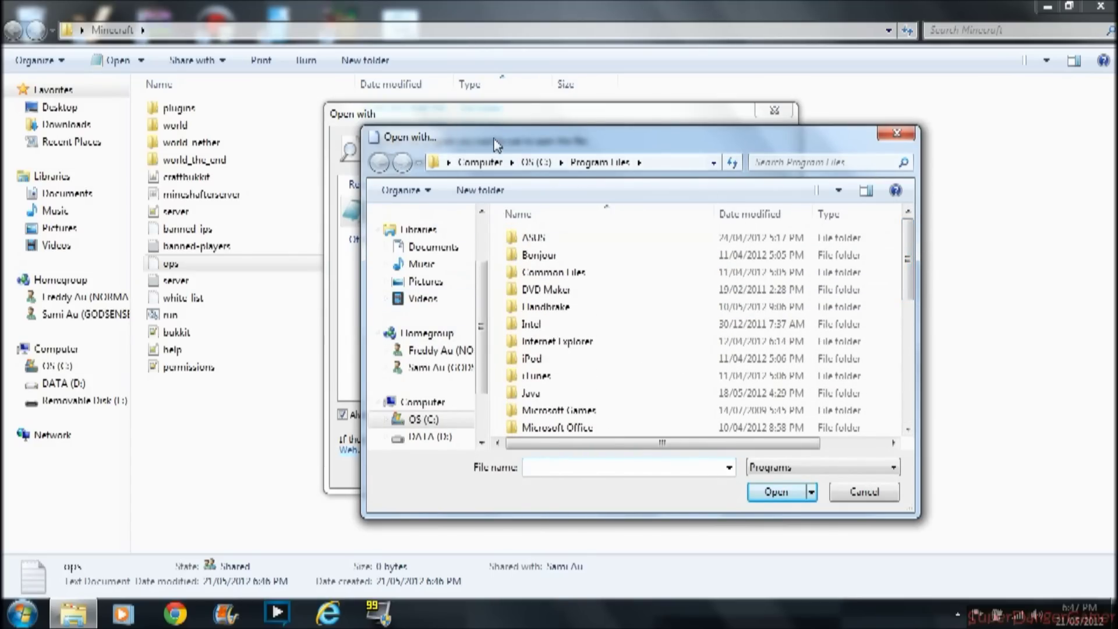
- Open ops with the notepad++ application from the Notepad++ folder in Program Files (x86), keeping it as default for this file type
left_click(536, 162)
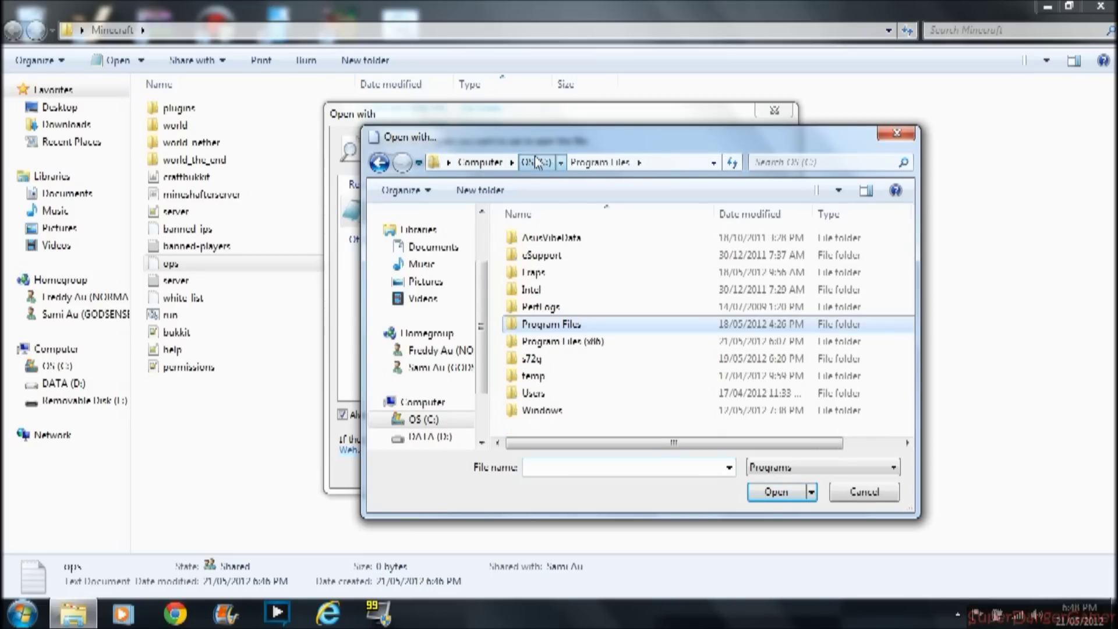
double_click(572, 342)
scroll(571, 347, "down", 2)
scroll(571, 349, "down", 9)
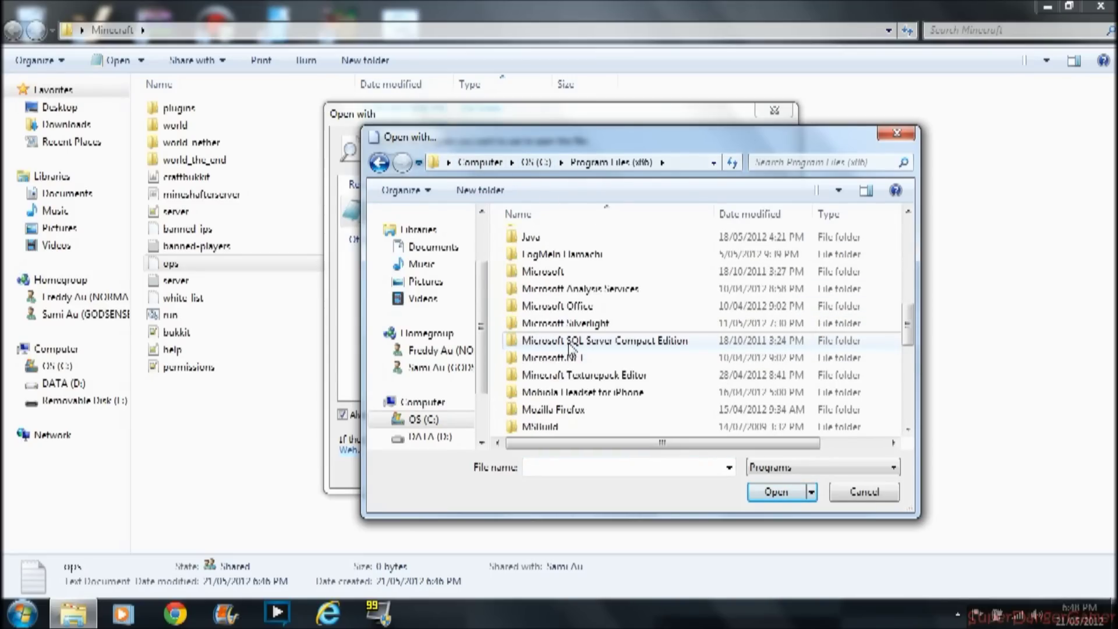
double_click(569, 357)
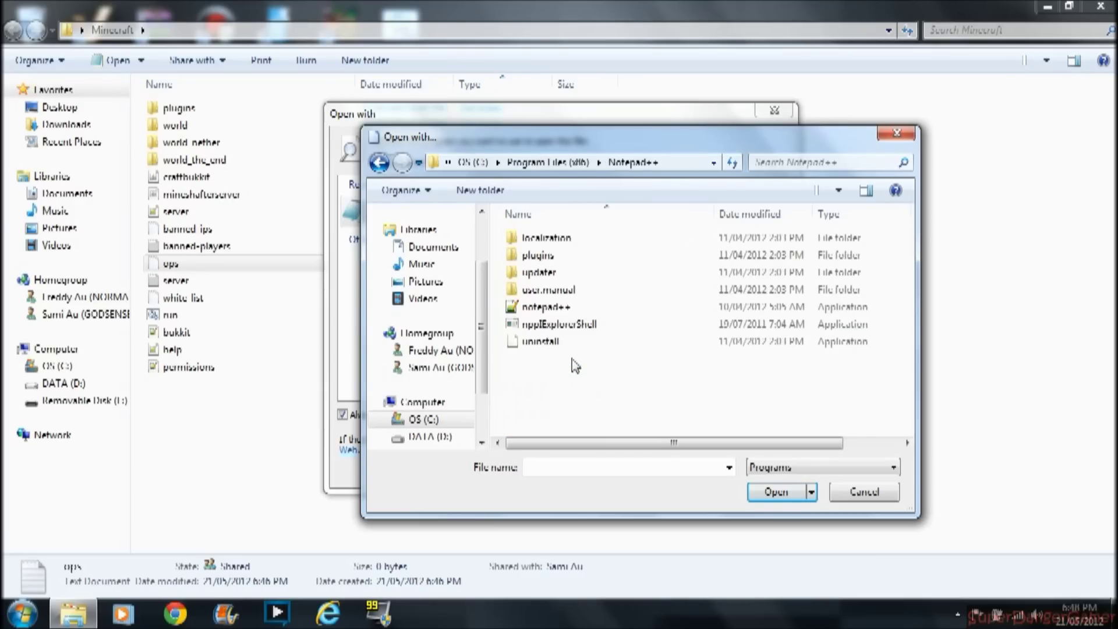
left_click(563, 307)
left_click(775, 493)
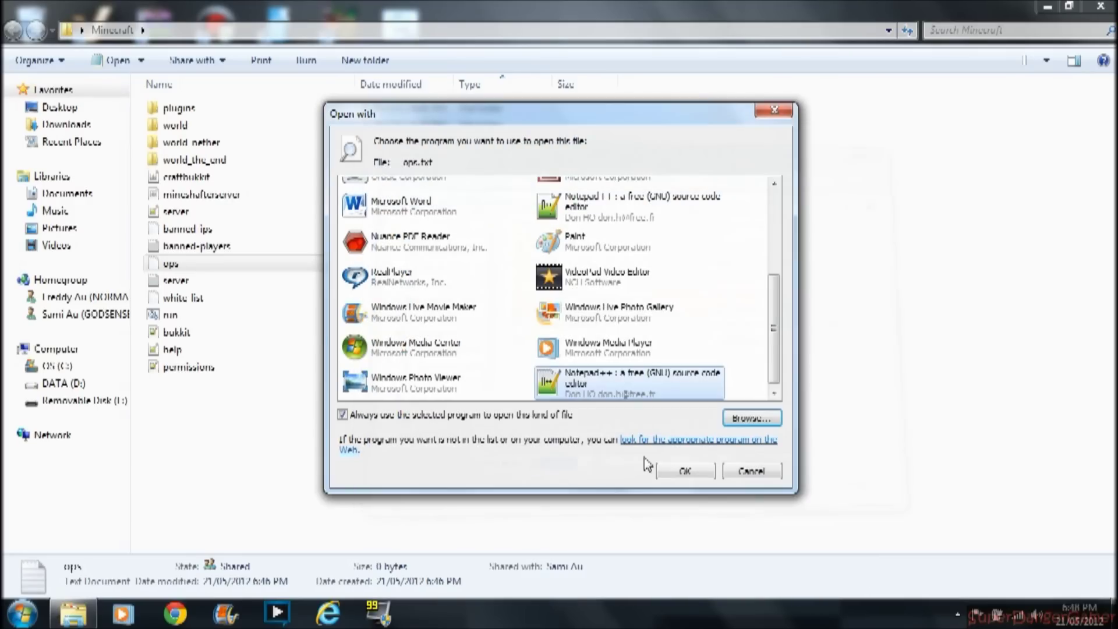
left_click(682, 470)
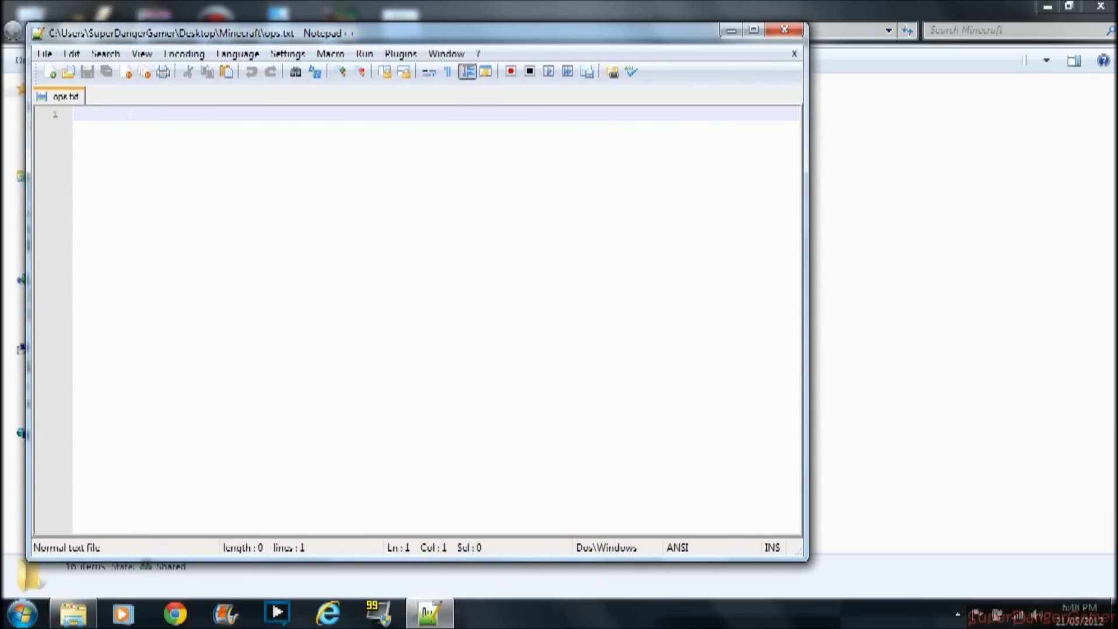
- Enter the operator's player name in ops.txt, save the file and close Notepad++
type("SuperDangerGamer")
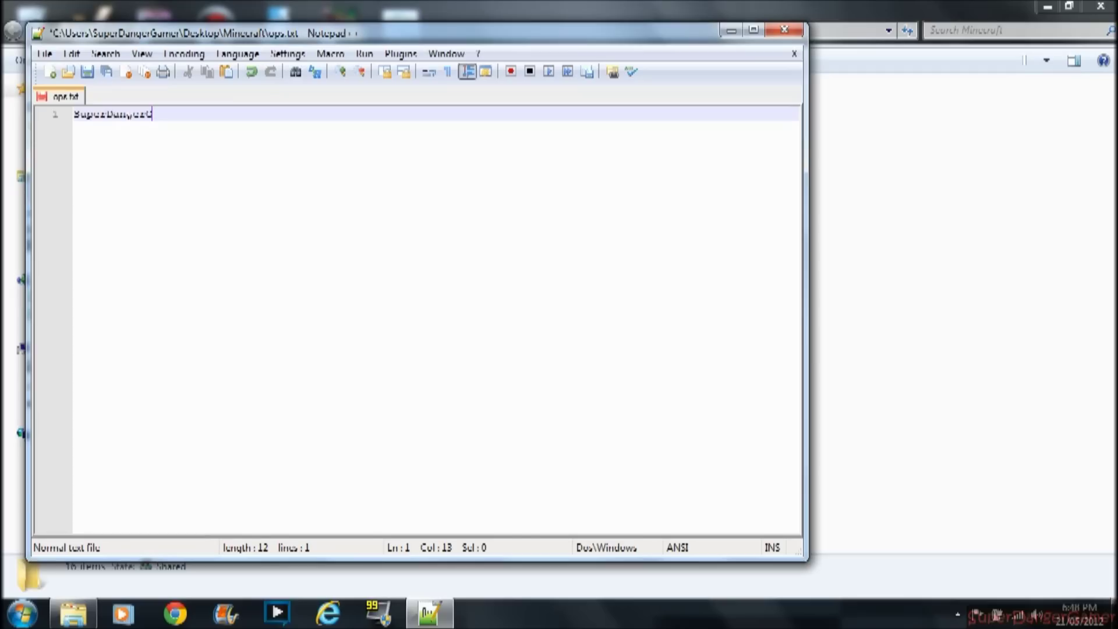
left_click(44, 54)
left_click(98, 127)
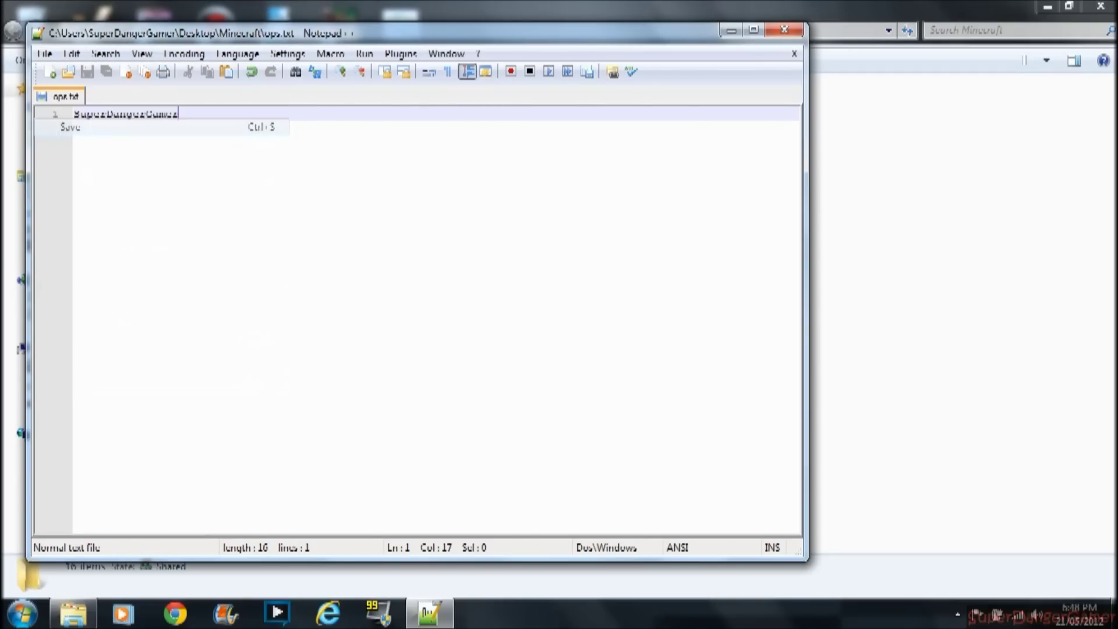
left_click(796, 35)
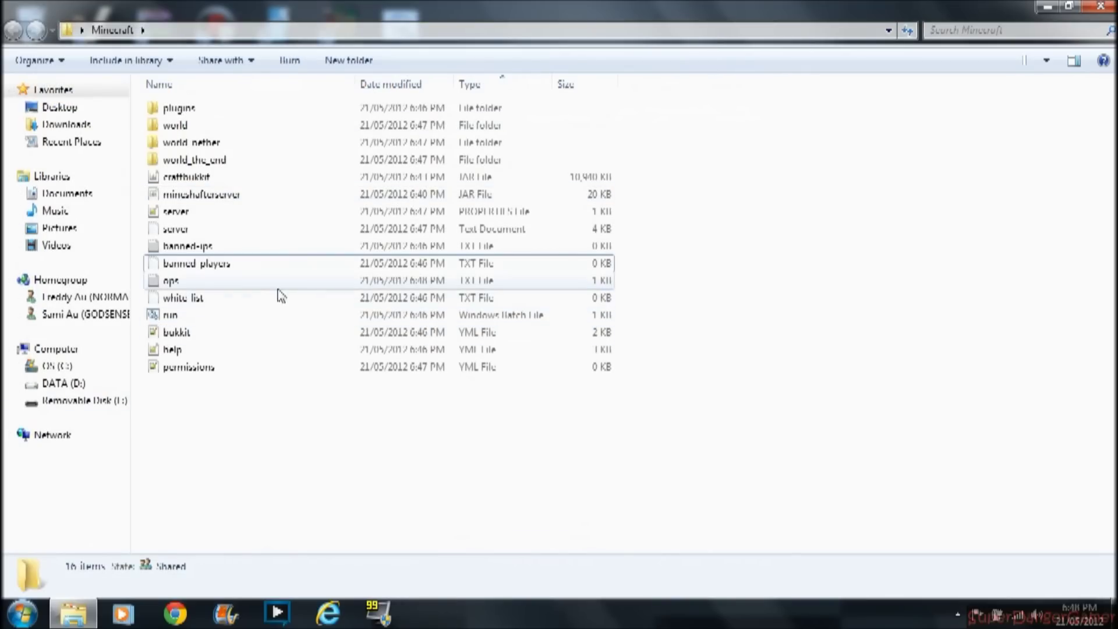
- Open the server properties file and set motd to "Give A Thumbs Up"
left_click(198, 282)
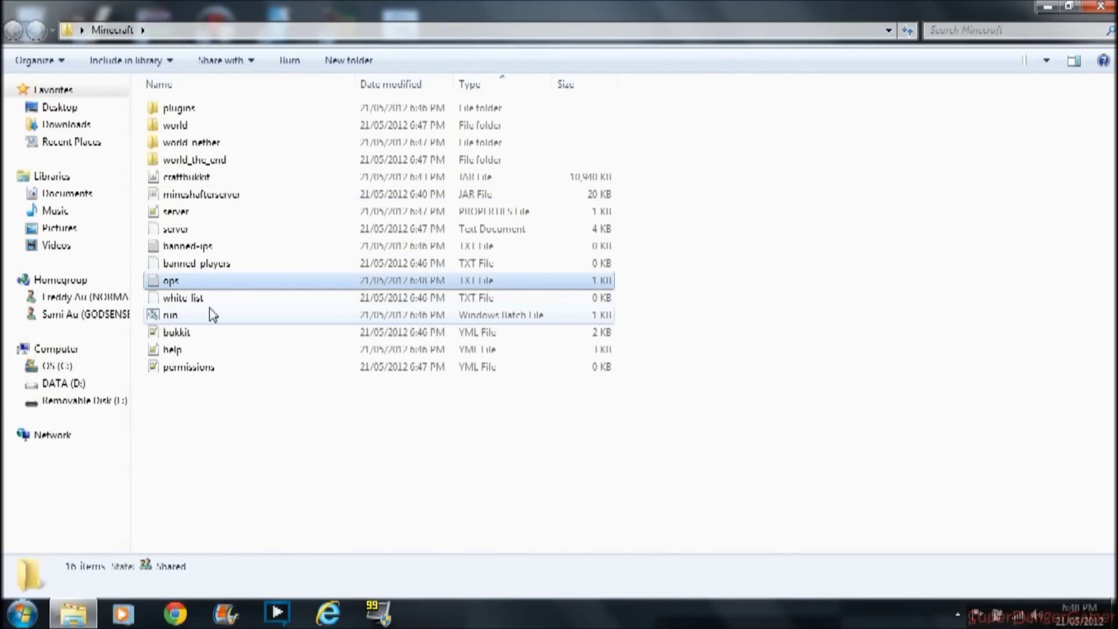
double_click(208, 215)
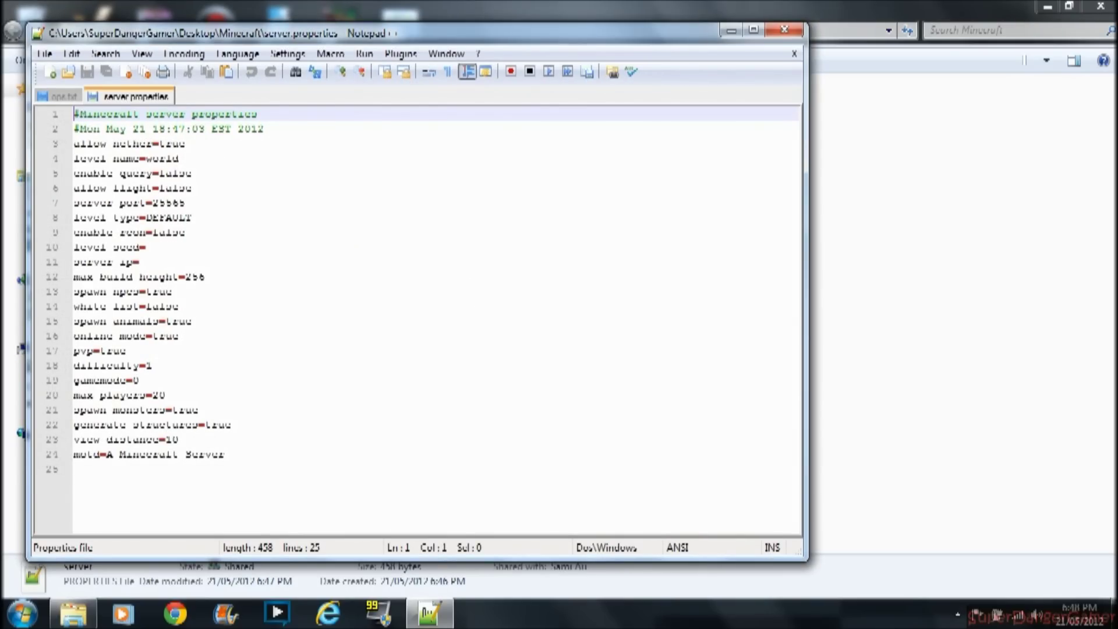
left_click_drag(224, 454, 119, 454)
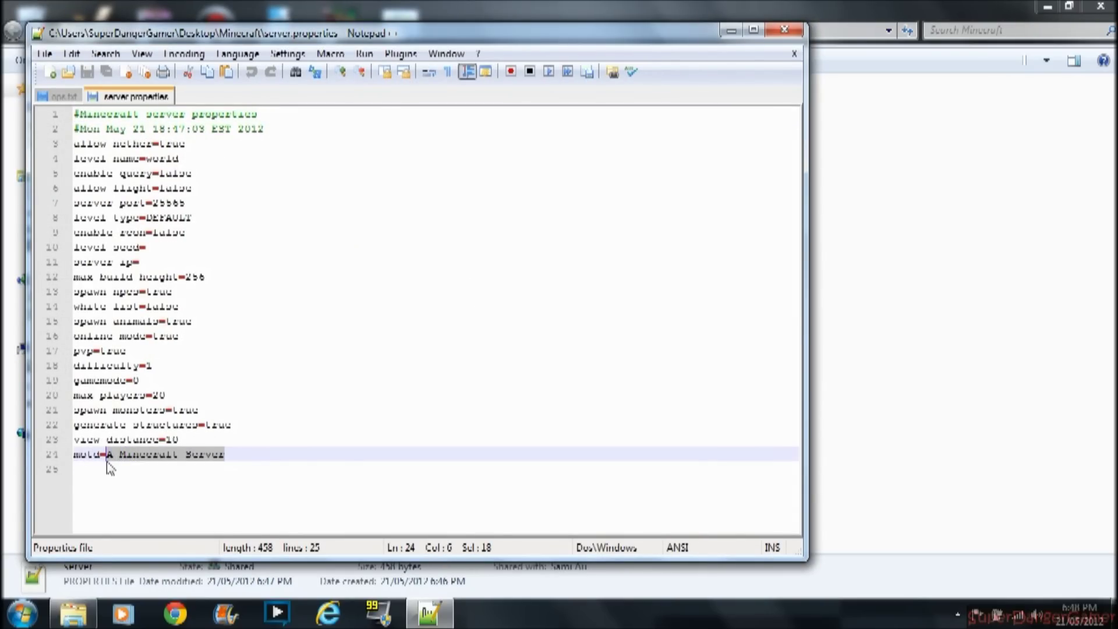
type("I")
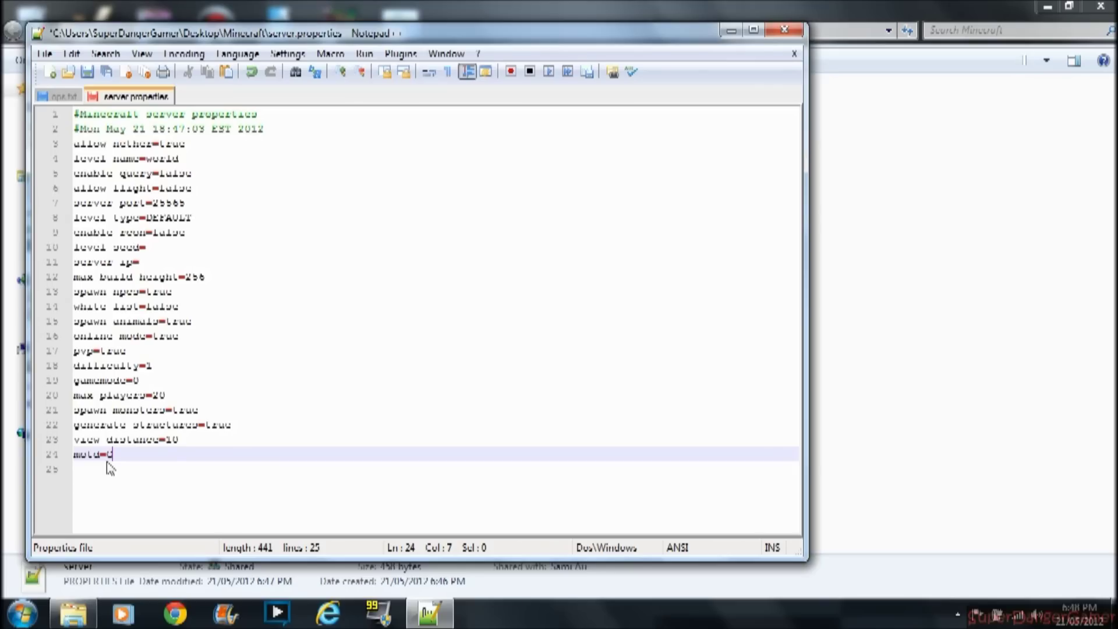
type("ive A Thumbs U")
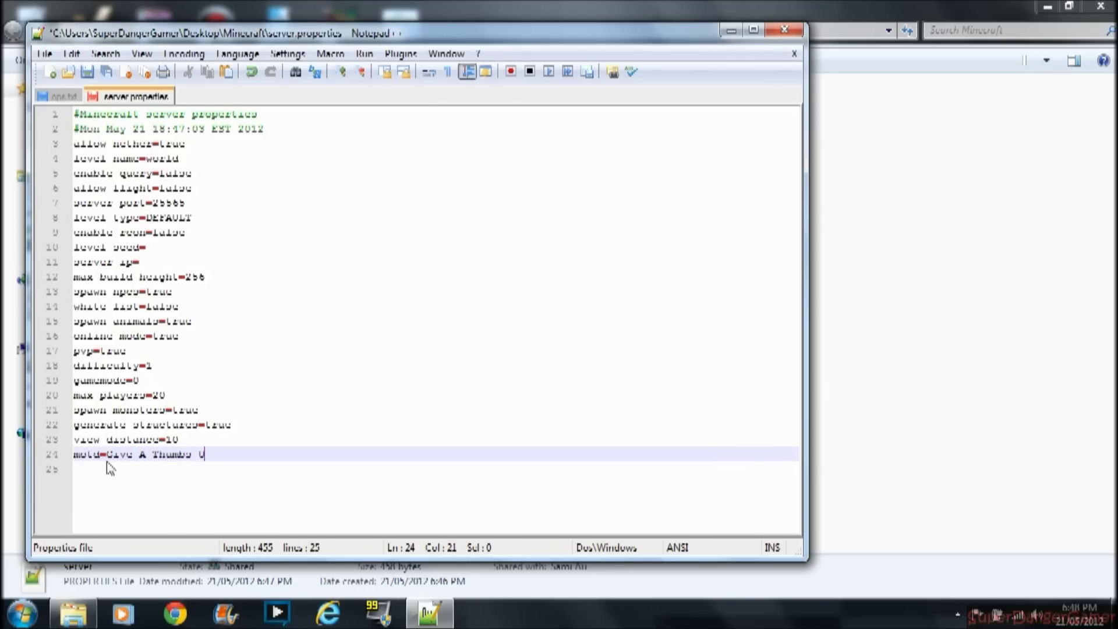
type("p")
- Go to the max-players line and highlight its value to point it out
key("Up")
key("Up")
key("Up")
key("Up")
key("shift+Left")
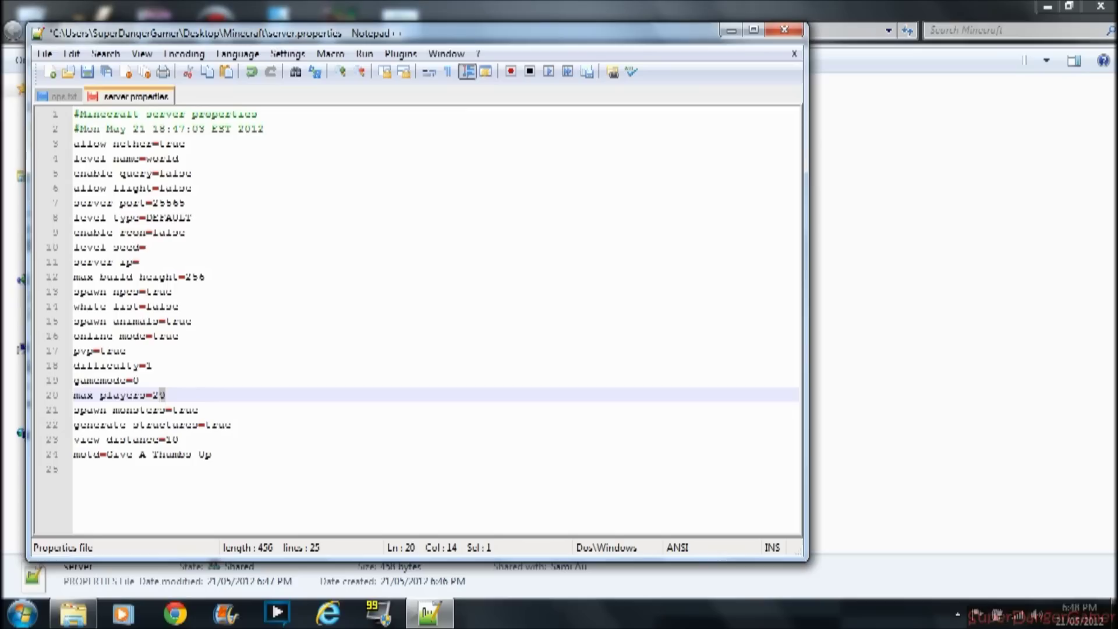
key("shift+Left")
key("End")
- Place the cursor at the empty server-ip entry, save server.properties and close Notepad++
left_click(138, 262)
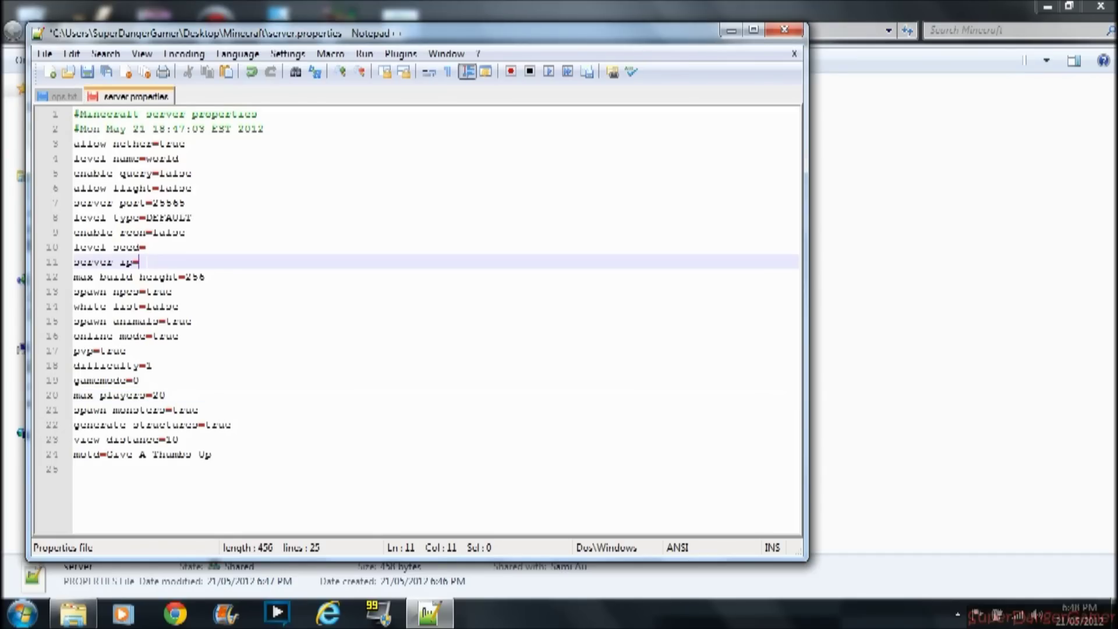
left_click(44, 53)
left_click(58, 124)
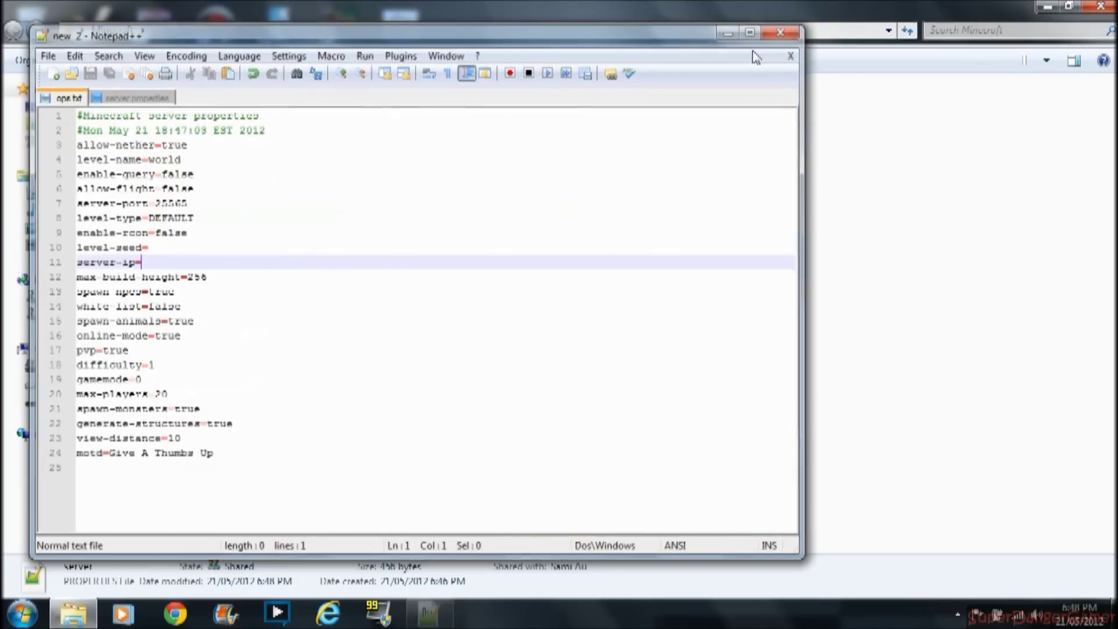
left_click(784, 29)
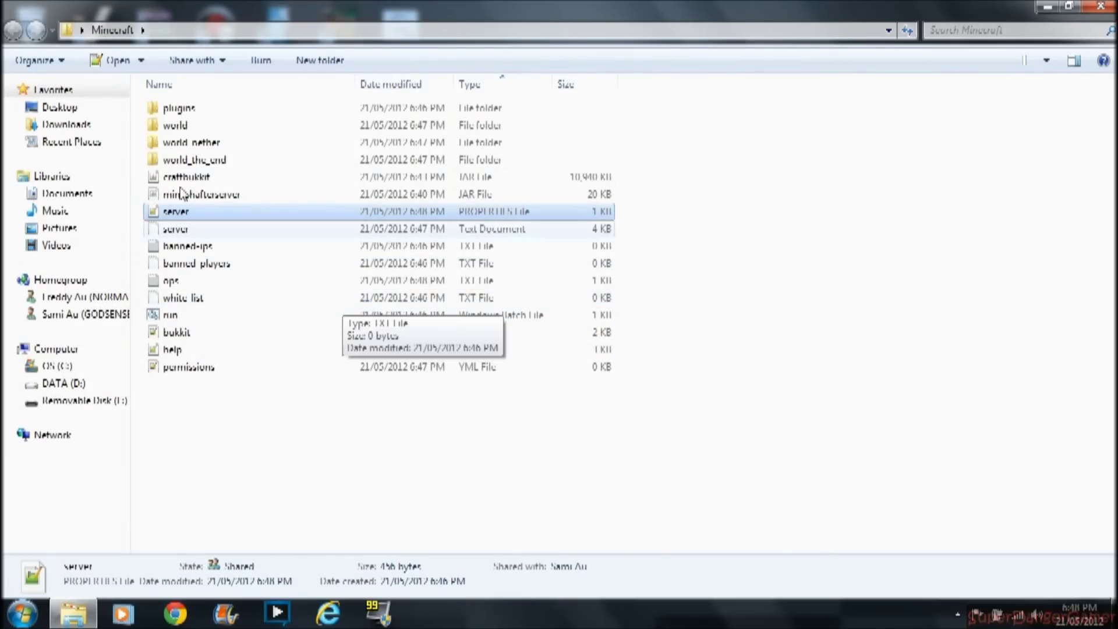
- Close the Minecraft folder window and open a Command Prompt with cmd
left_click(241, 441)
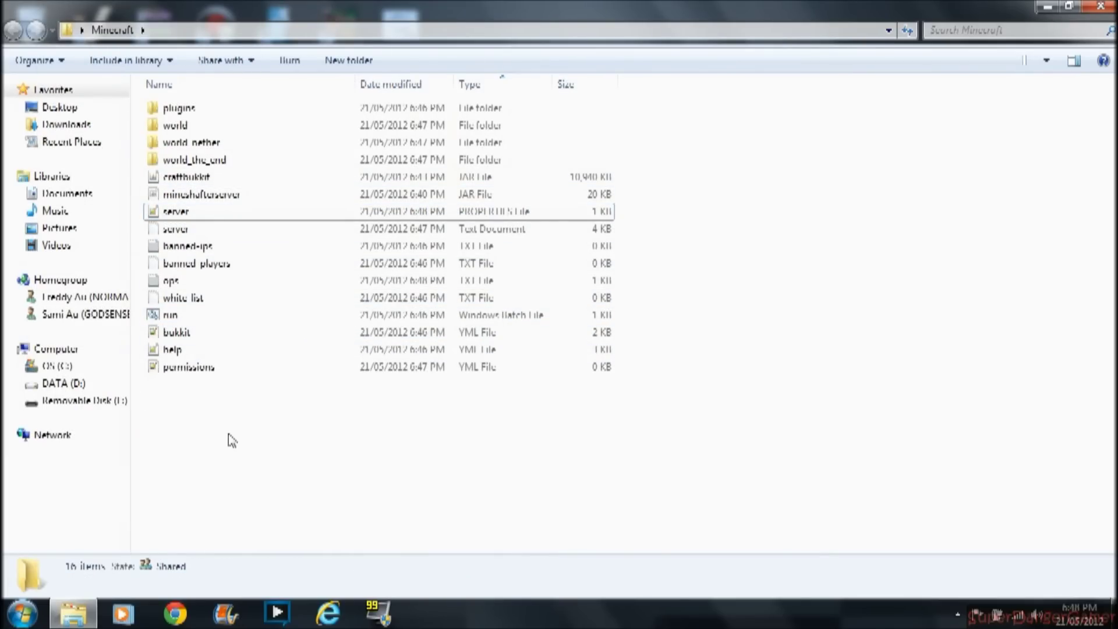
left_click(1103, 7)
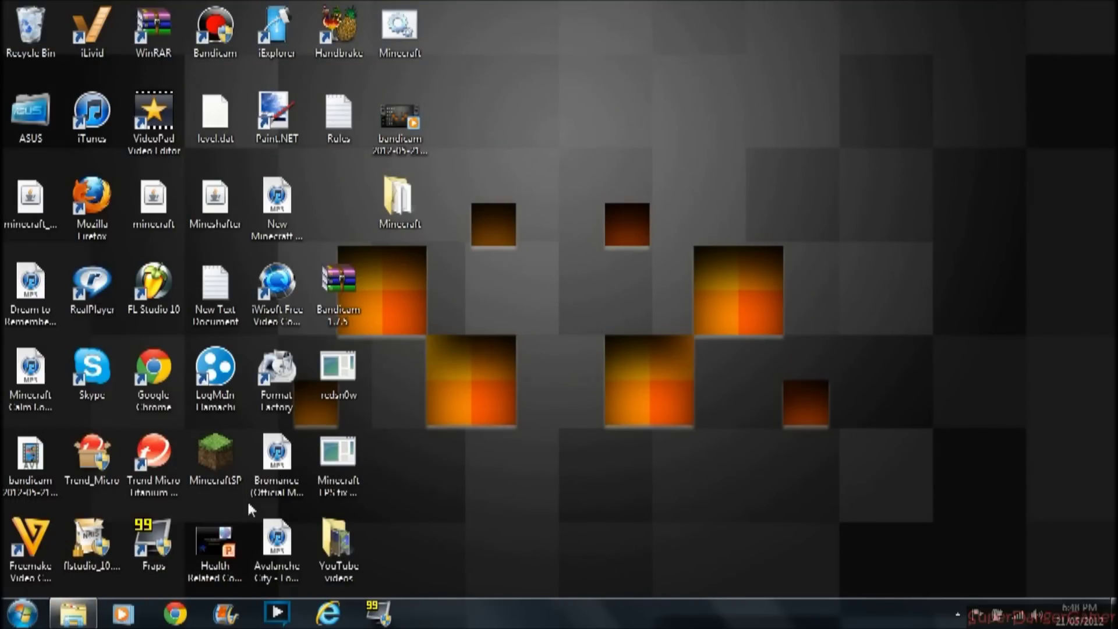
left_click(23, 613)
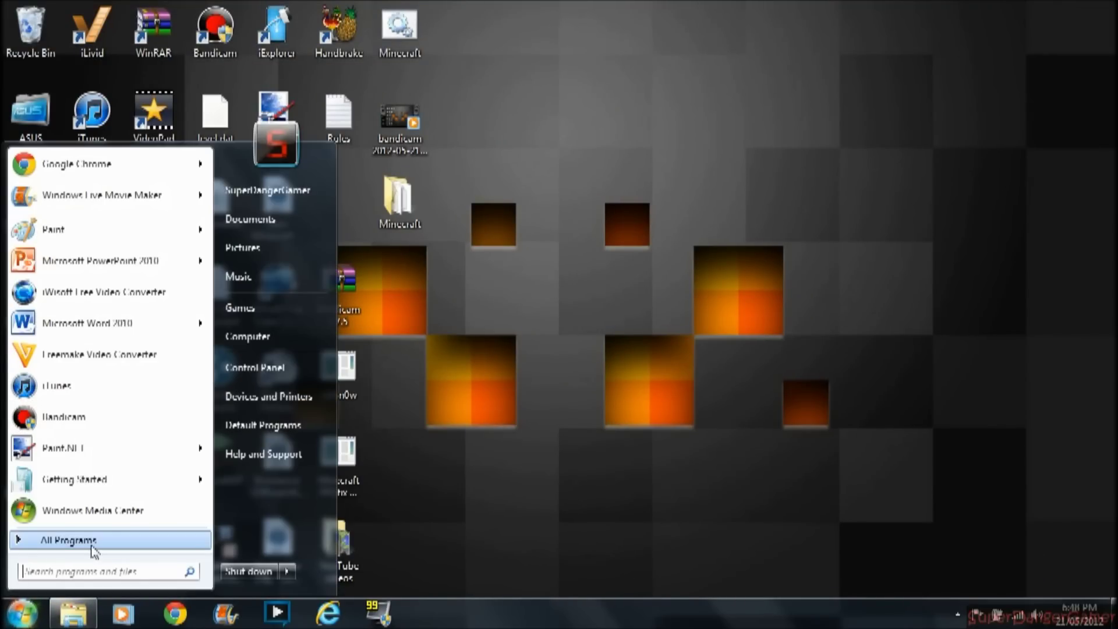
type("cmd")
key("Return")
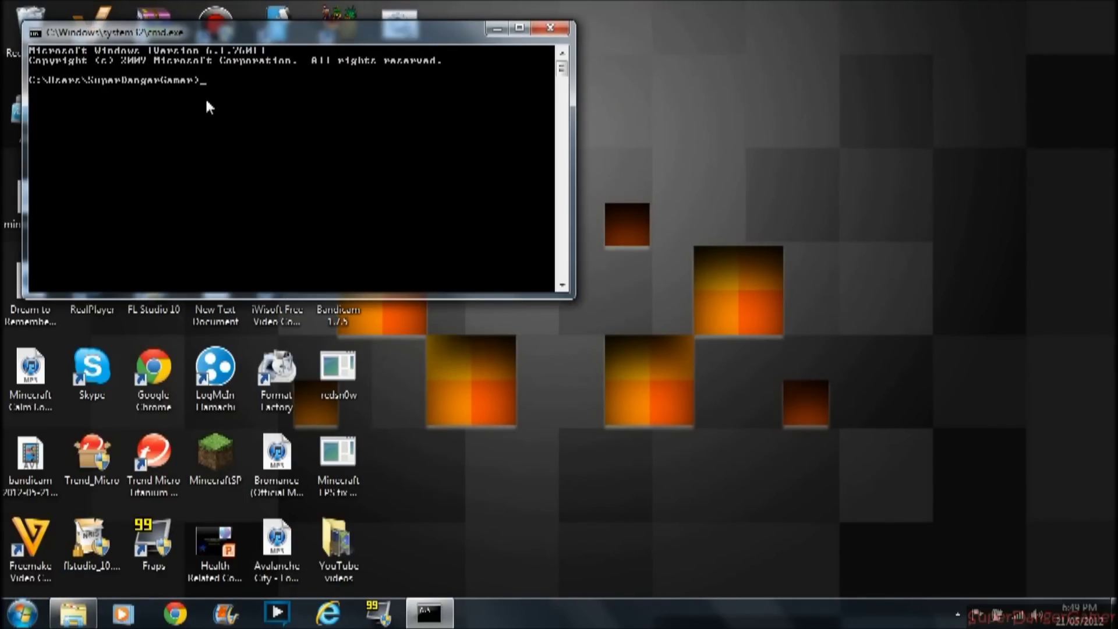
- Run ipconfig, locate the IPv4 address of the Wireless Network Connection adapter, and close the Command Prompt
type("ipconfig")
key("Return")
scroll(177, 108, "up", 2)
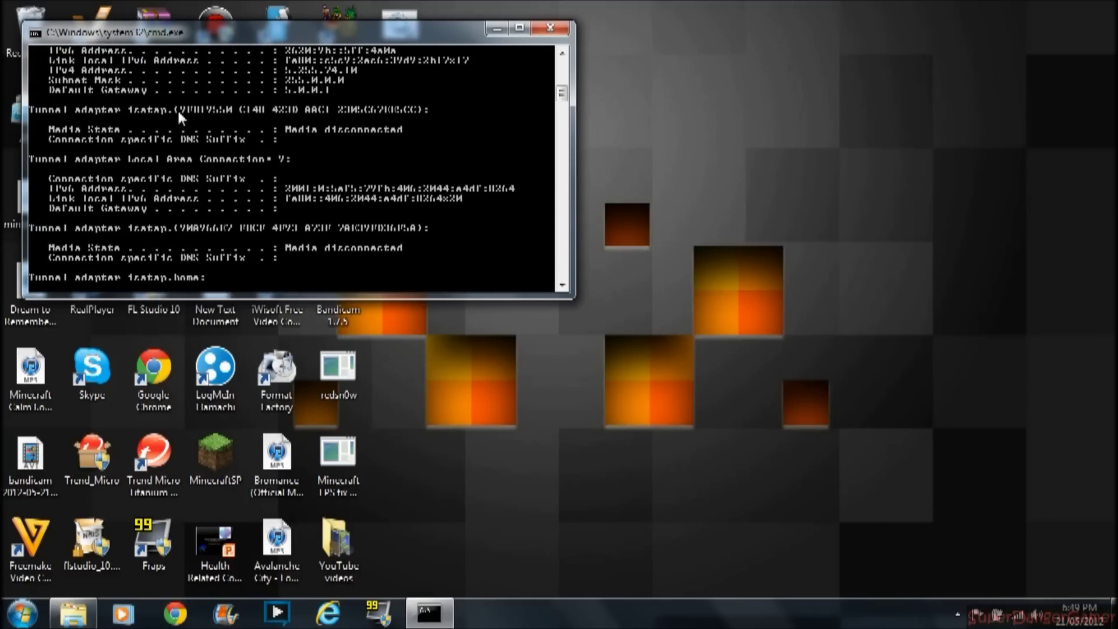
scroll(178, 115, "up", 12)
scroll(197, 114, "down", 1)
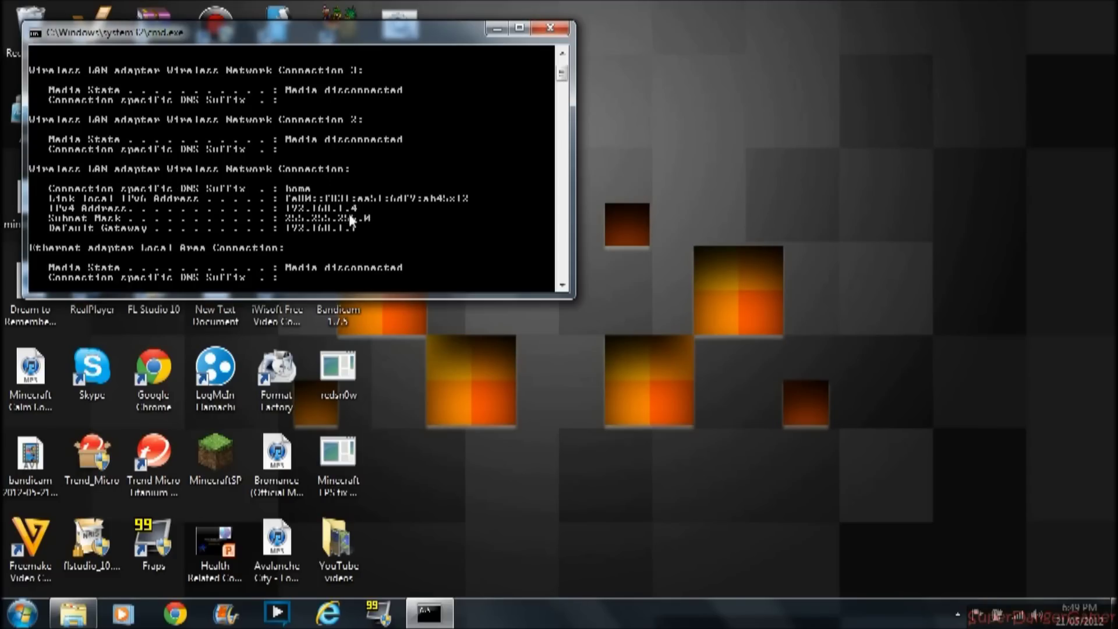
left_click(551, 28)
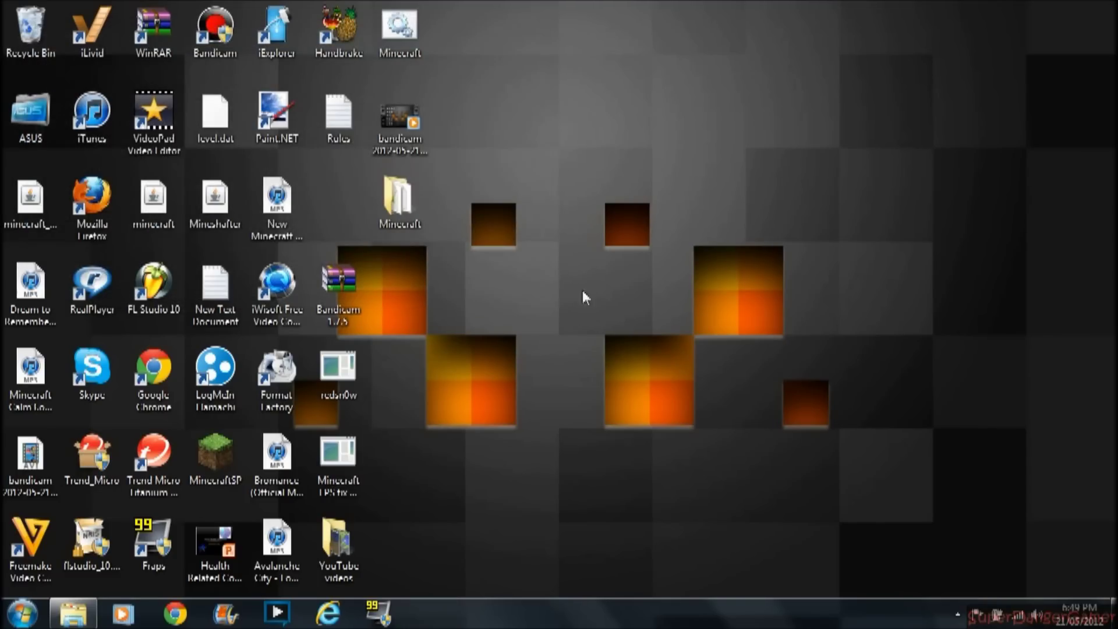
- Reopen the Minecraft server folder and point out its world folders
left_click(73, 613)
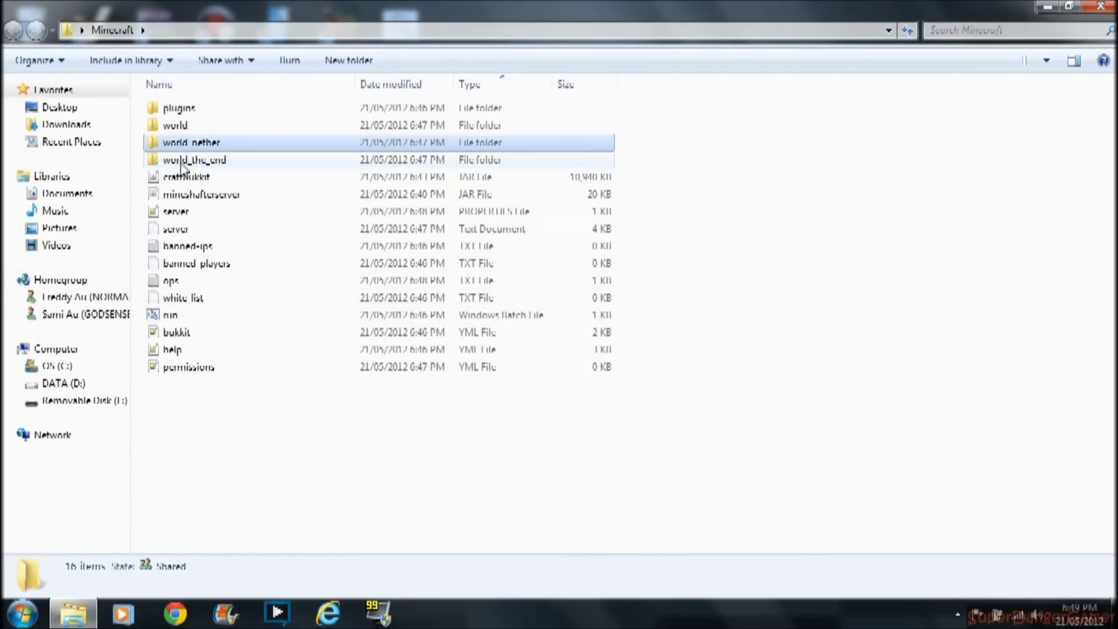
left_click(187, 143)
left_click(146, 166)
- Open the %appdata% location and go to the saves folder inside .minecraft
left_click(22, 615)
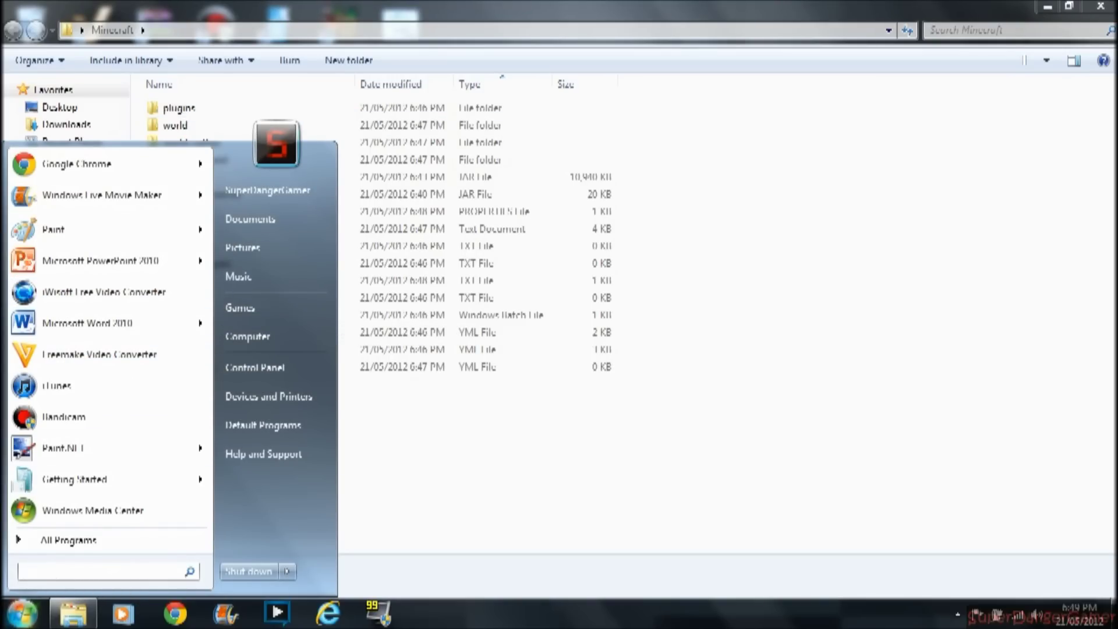
type("%appda")
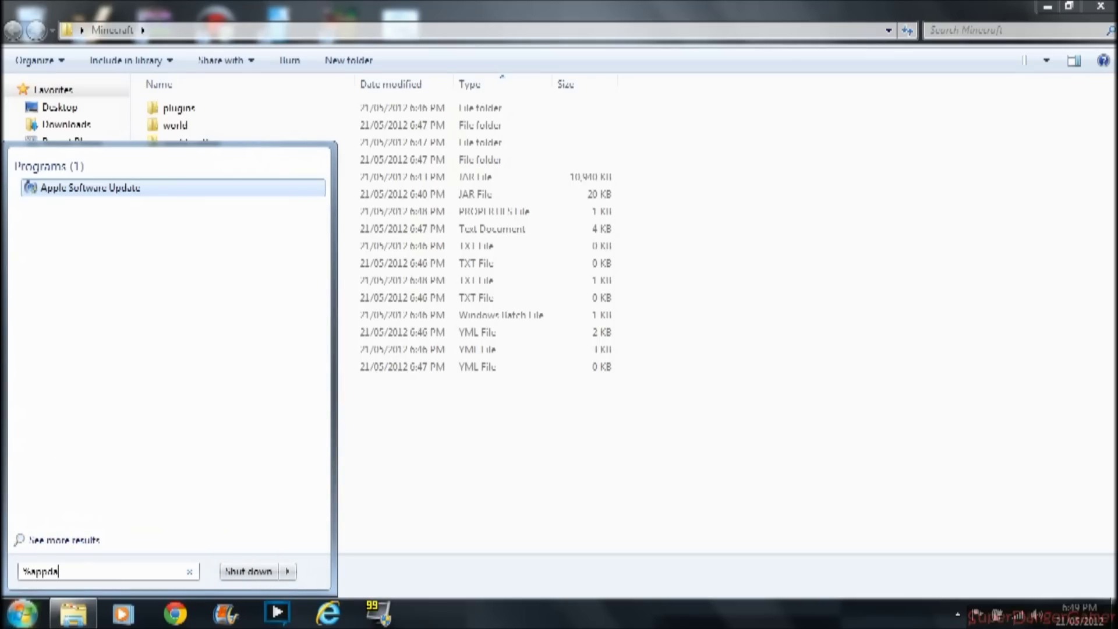
type("ta%")
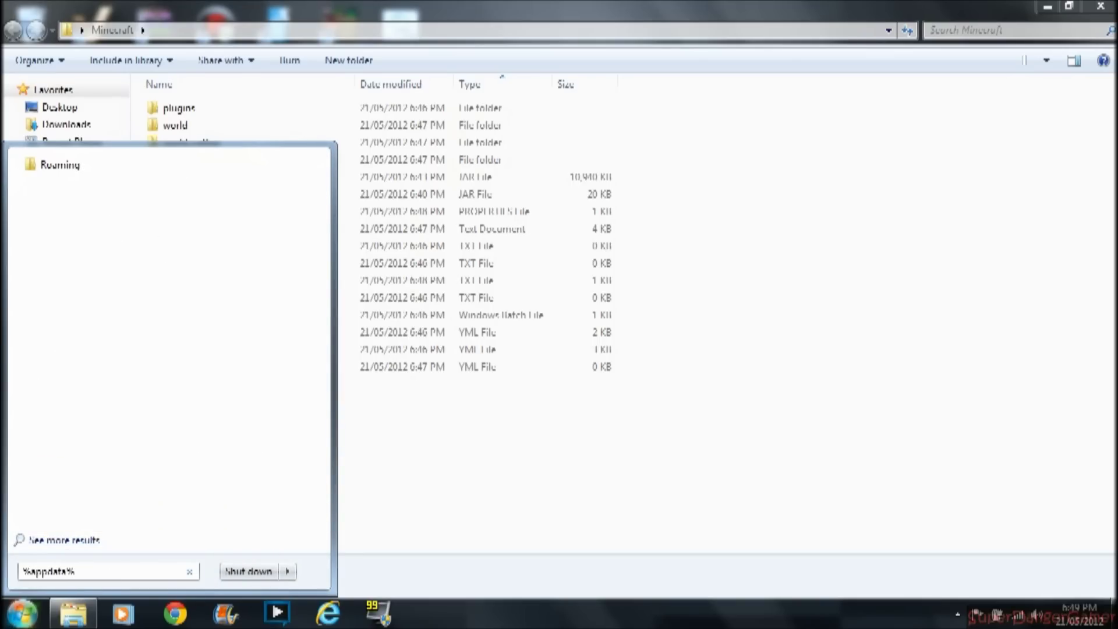
key("Return")
double_click(245, 108)
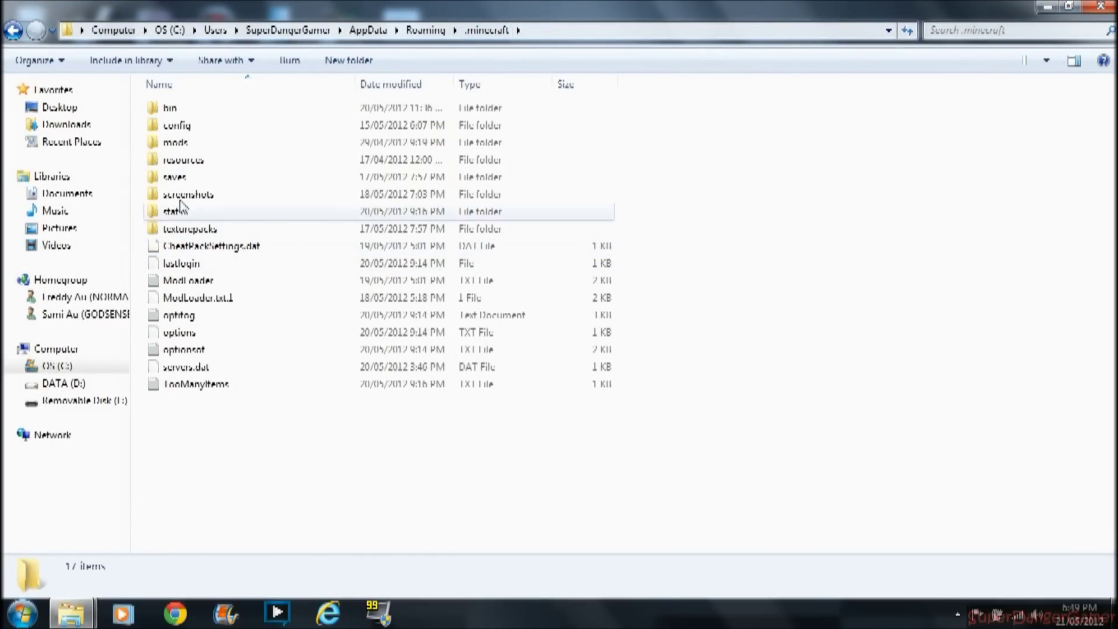
double_click(192, 177)
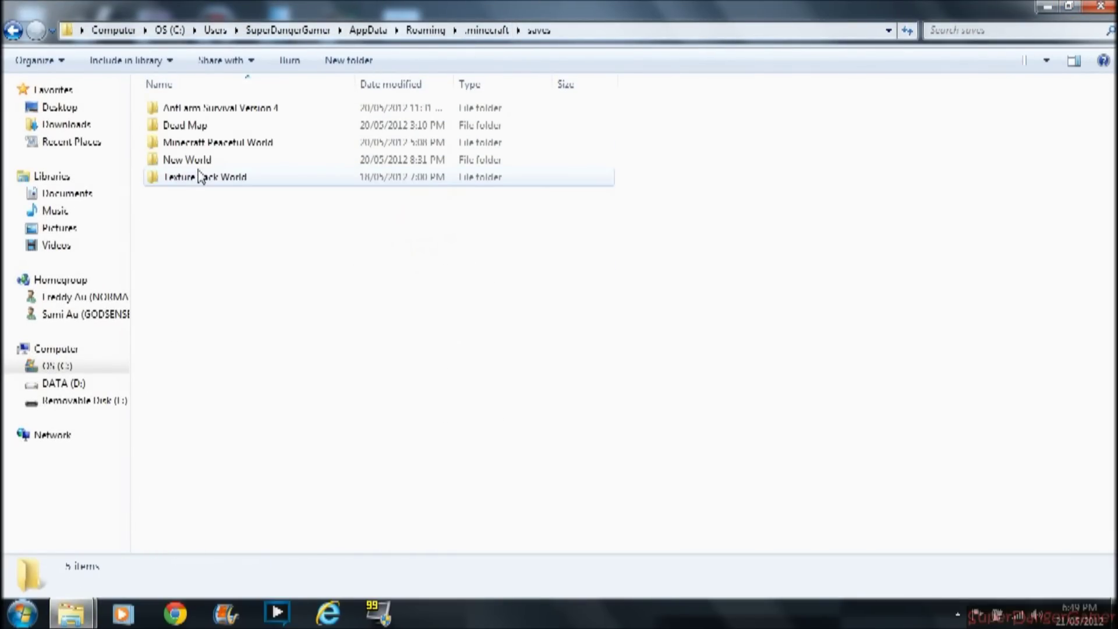
- Copy the Minecraft Peaceful World folder from saves and minimize that window
left_click(257, 113)
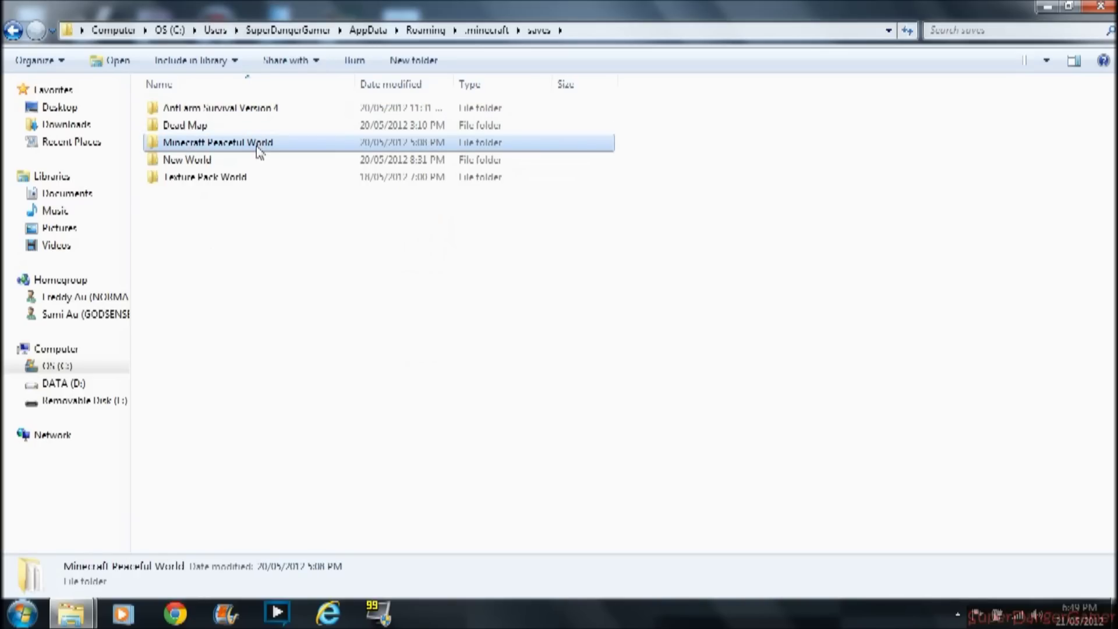
right_click(256, 145)
left_click(319, 423)
left_click(1048, 6)
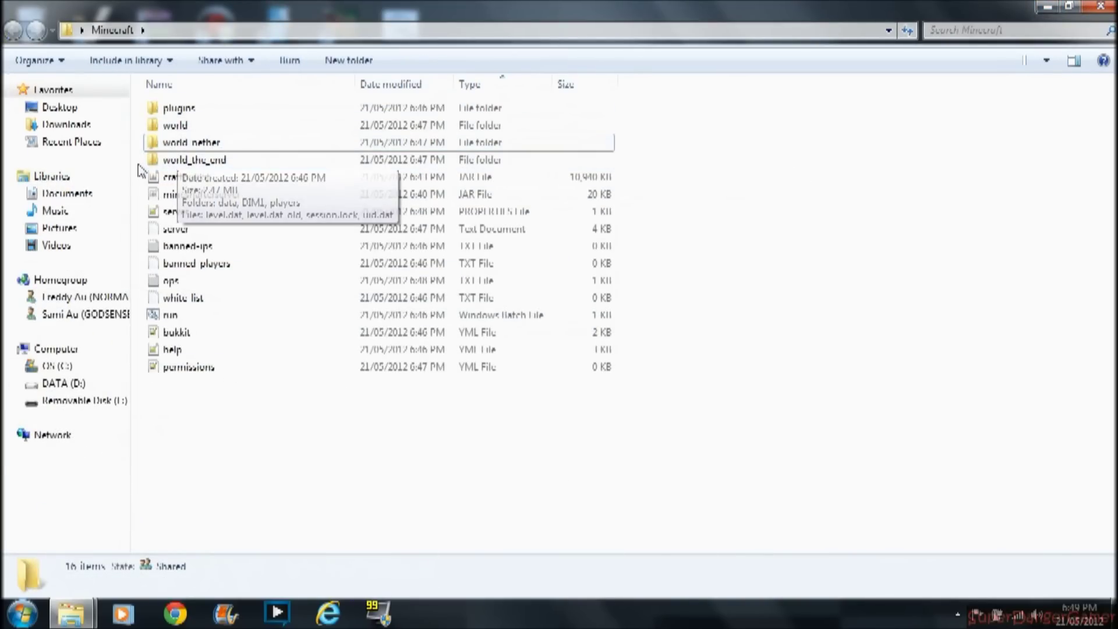
- Delete the world, world_nether and world_the_end folders from the Minecraft server folder
left_click_drag(141, 163, 232, 125)
right_click(217, 152)
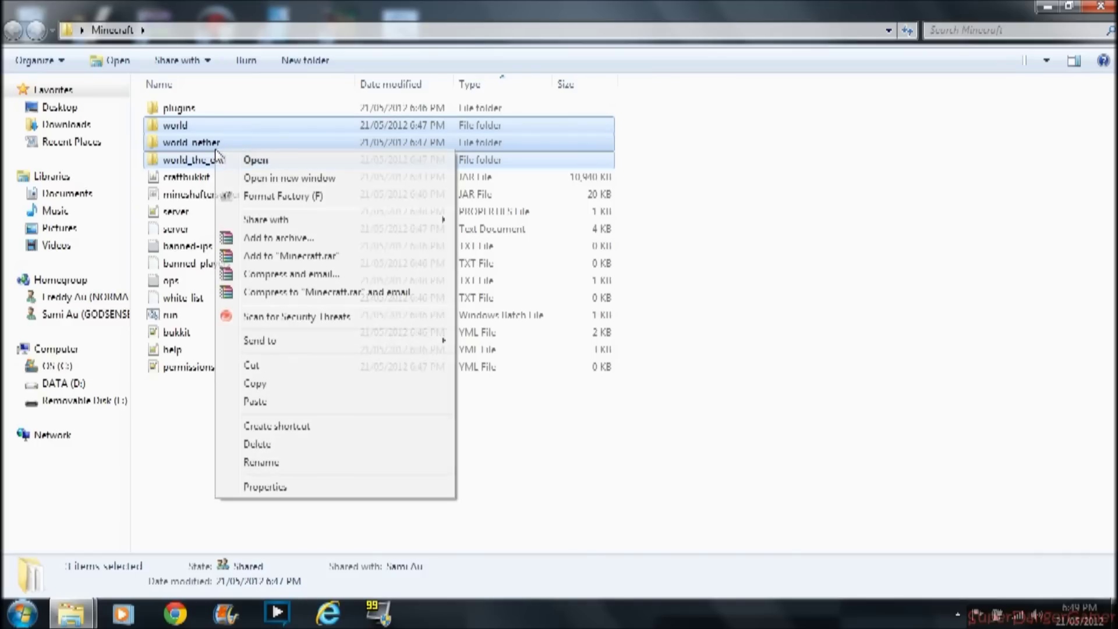
left_click(267, 402)
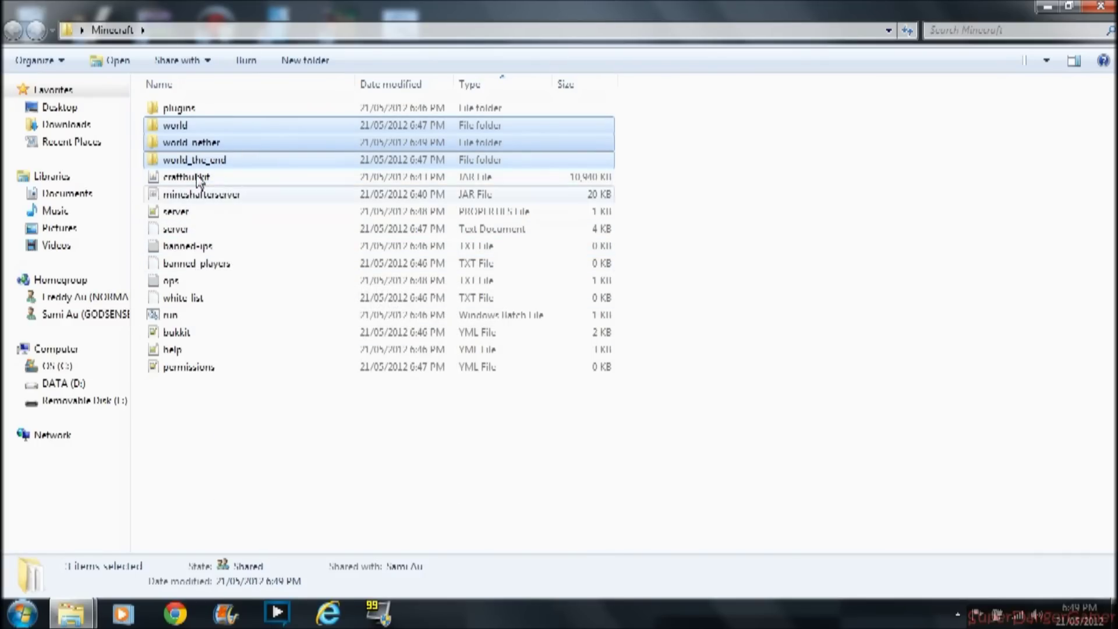
right_click(201, 150)
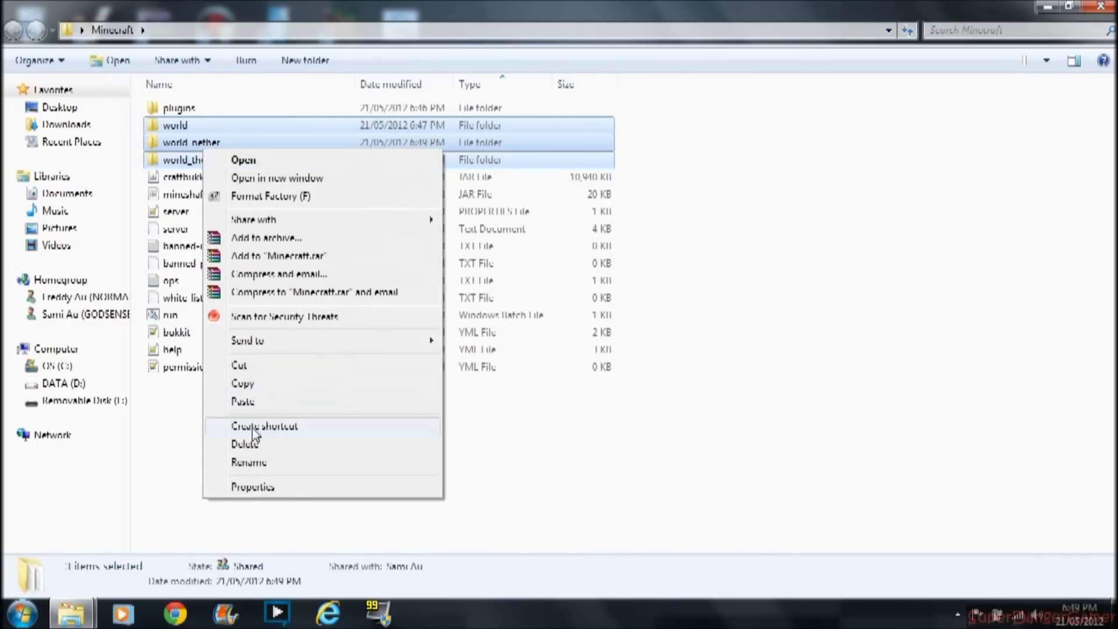
left_click(259, 442)
left_click(636, 387)
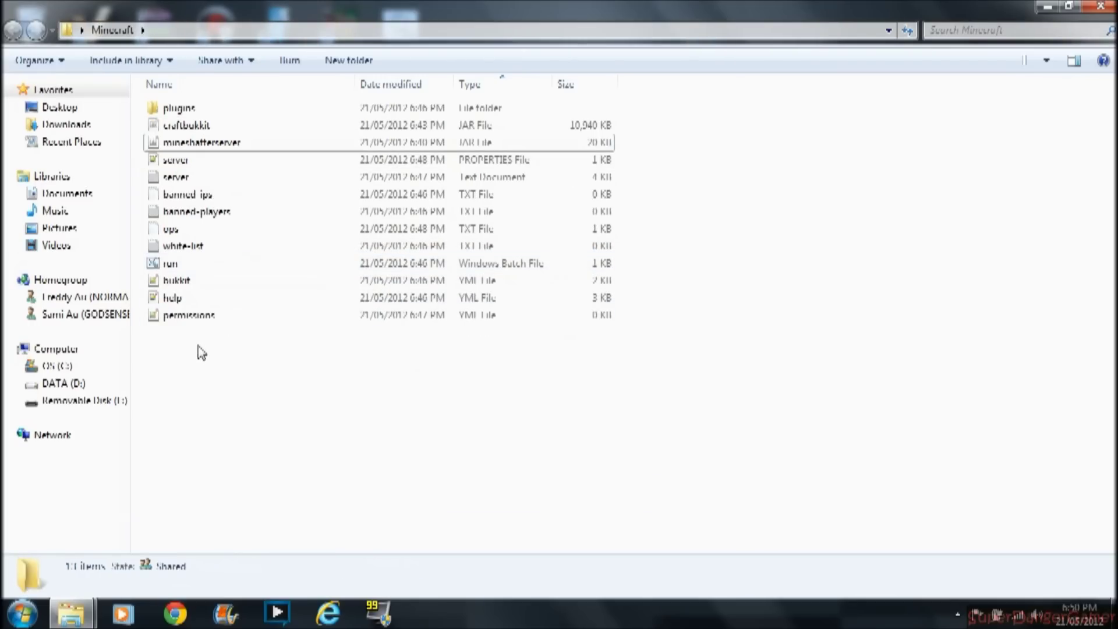
- Paste the Minecraft Peaceful World folder into the server folder and copy its folder name
right_click(229, 381)
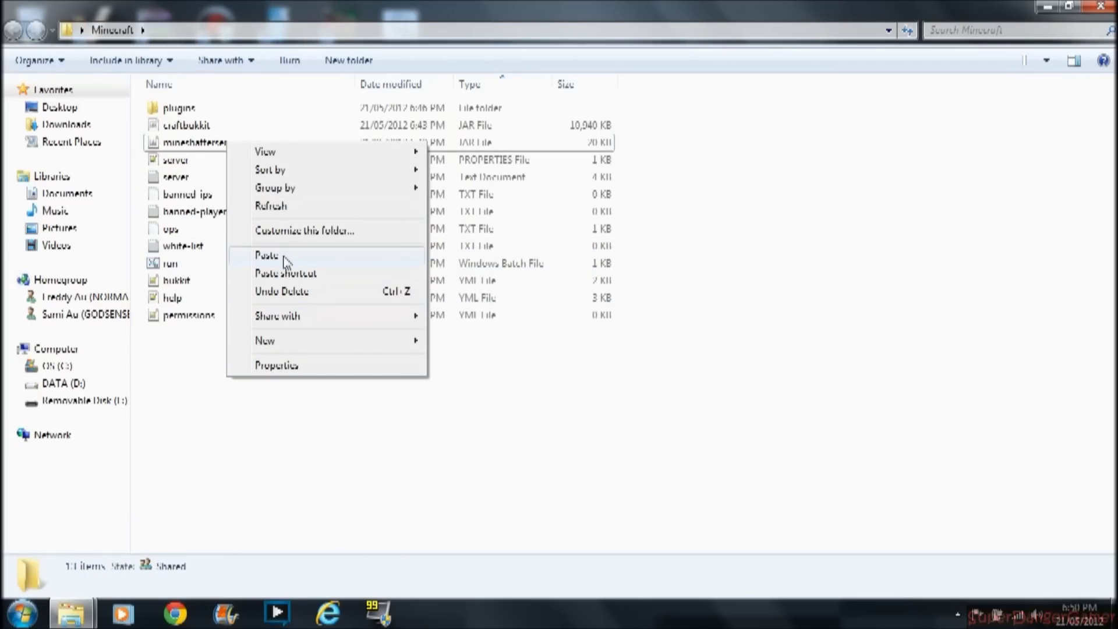
left_click(285, 255)
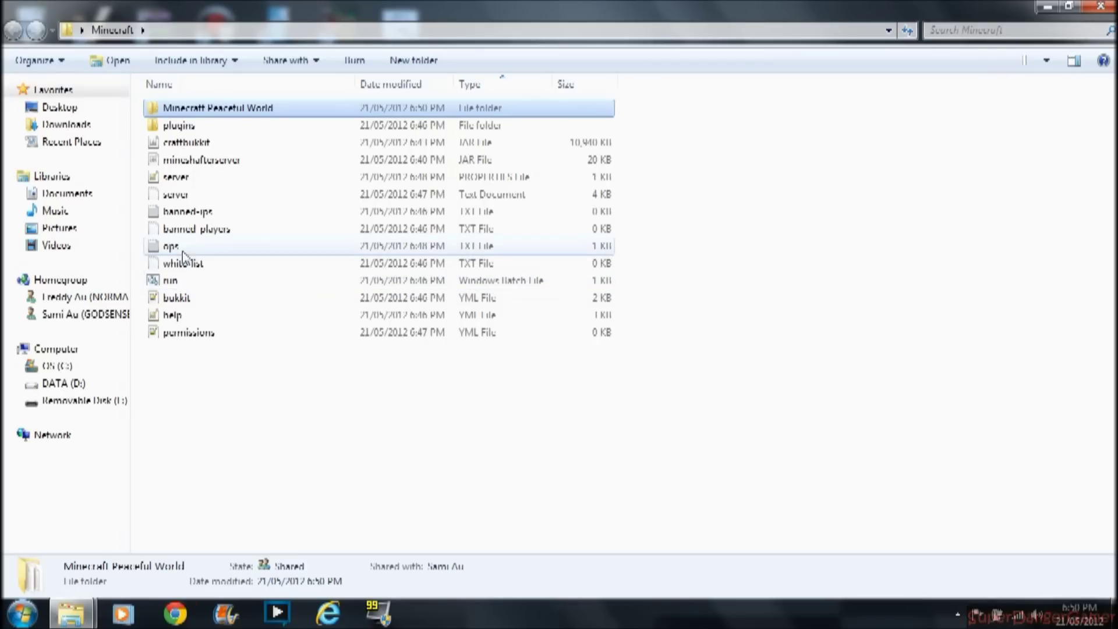
right_click(188, 112)
left_click(248, 456)
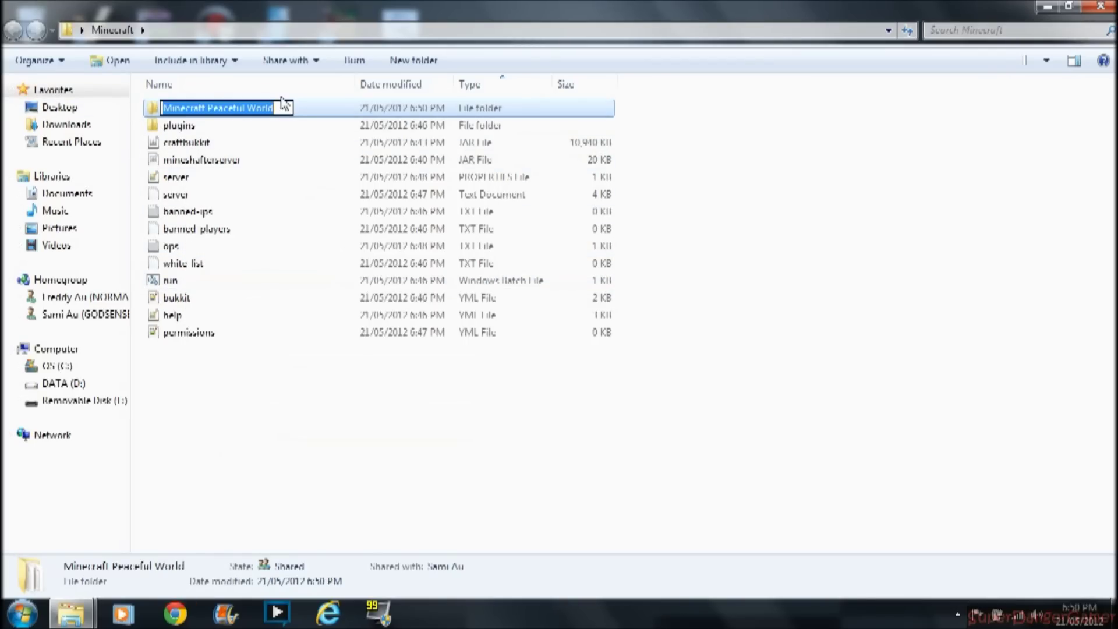
right_click(259, 110)
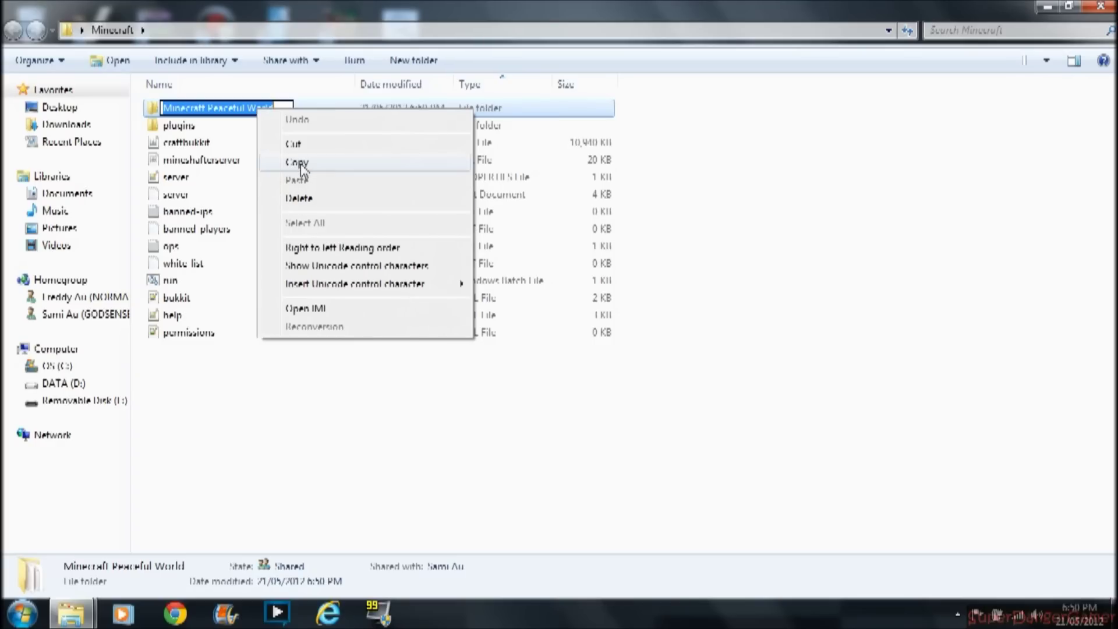
left_click(294, 162)
left_click(298, 372)
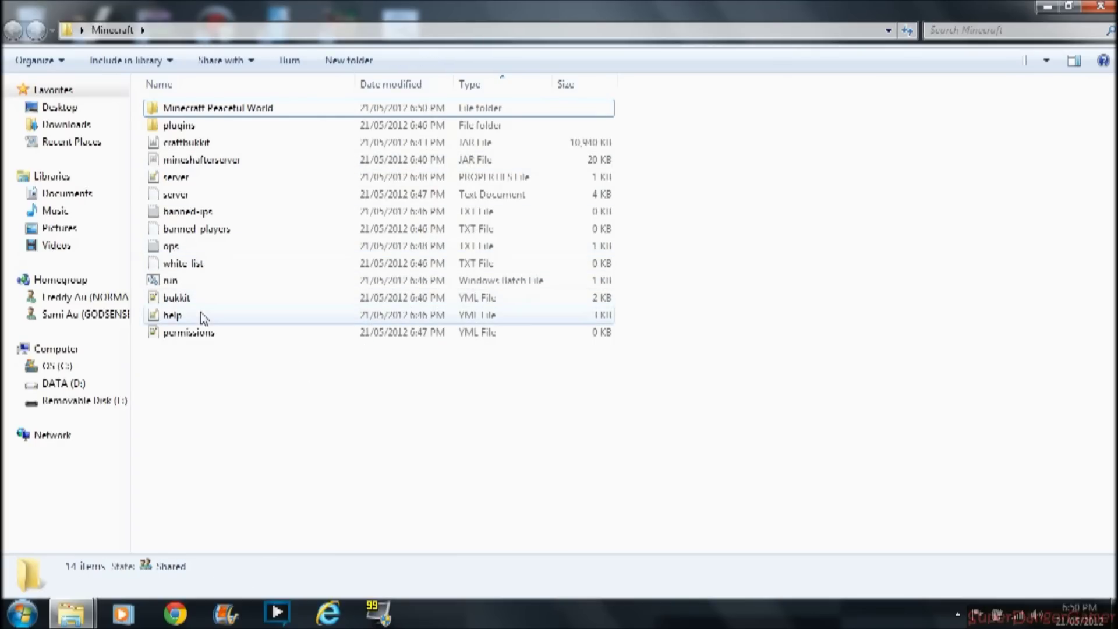
- In the server properties file, set level-name to "Minecraft Peaceful World", save the file and close Notepad++
double_click(186, 177)
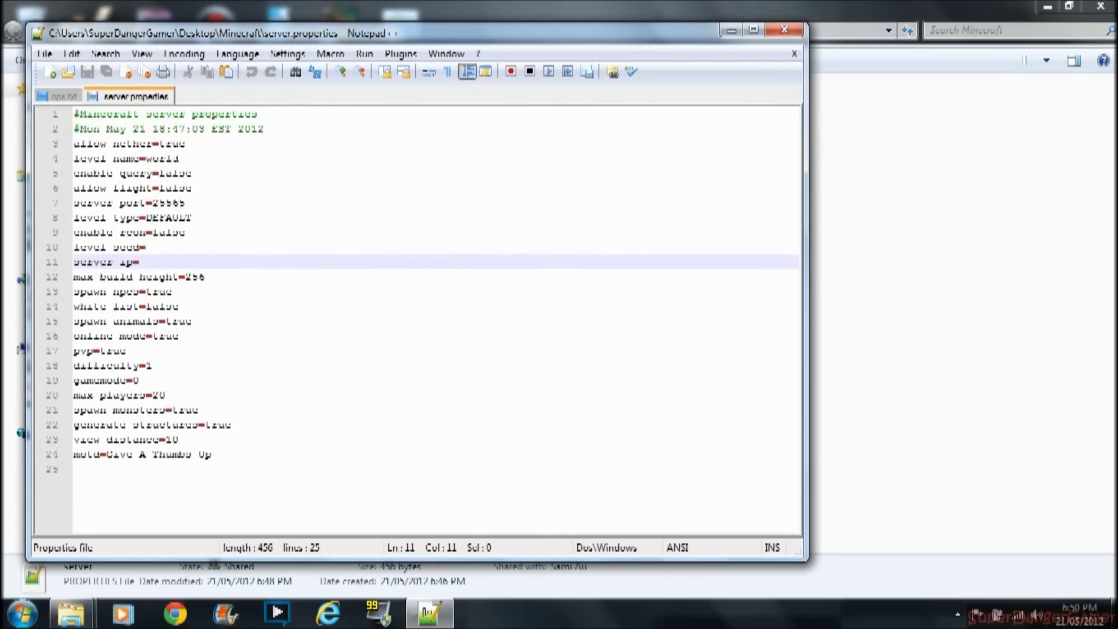
left_click_drag(178, 158, 153, 159)
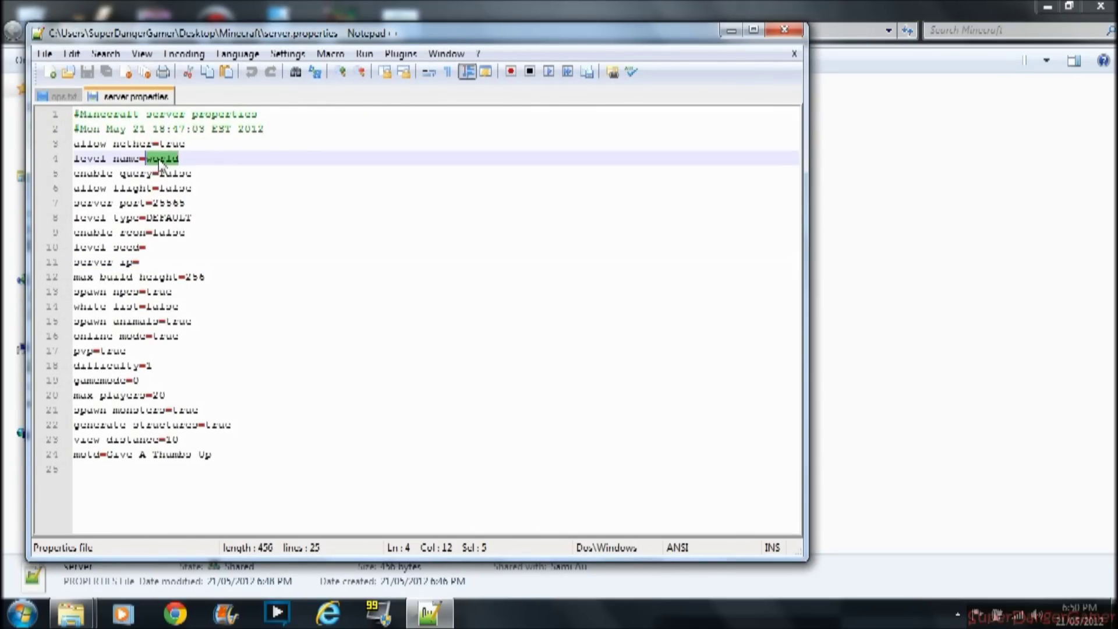
right_click(158, 161)
left_click(198, 247)
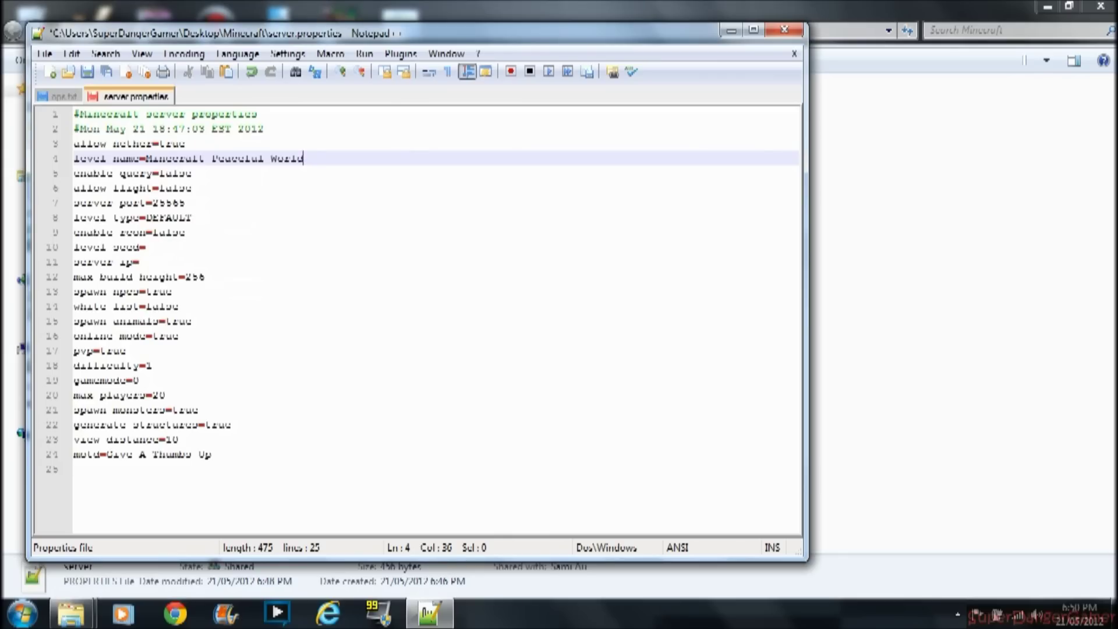
left_click(44, 54)
left_click(69, 124)
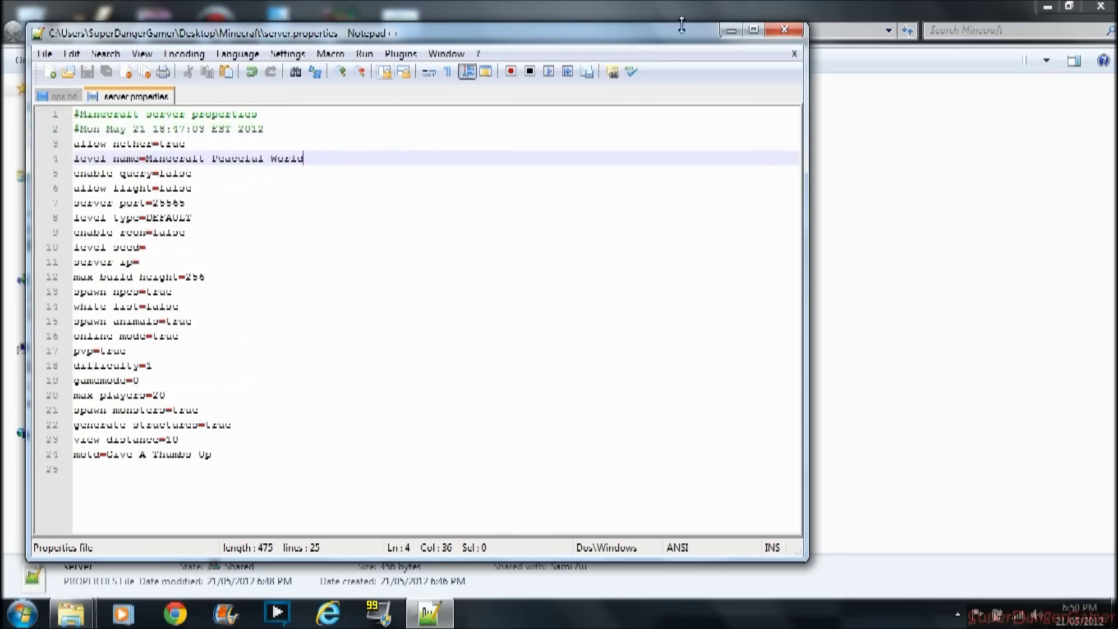
left_click(798, 33)
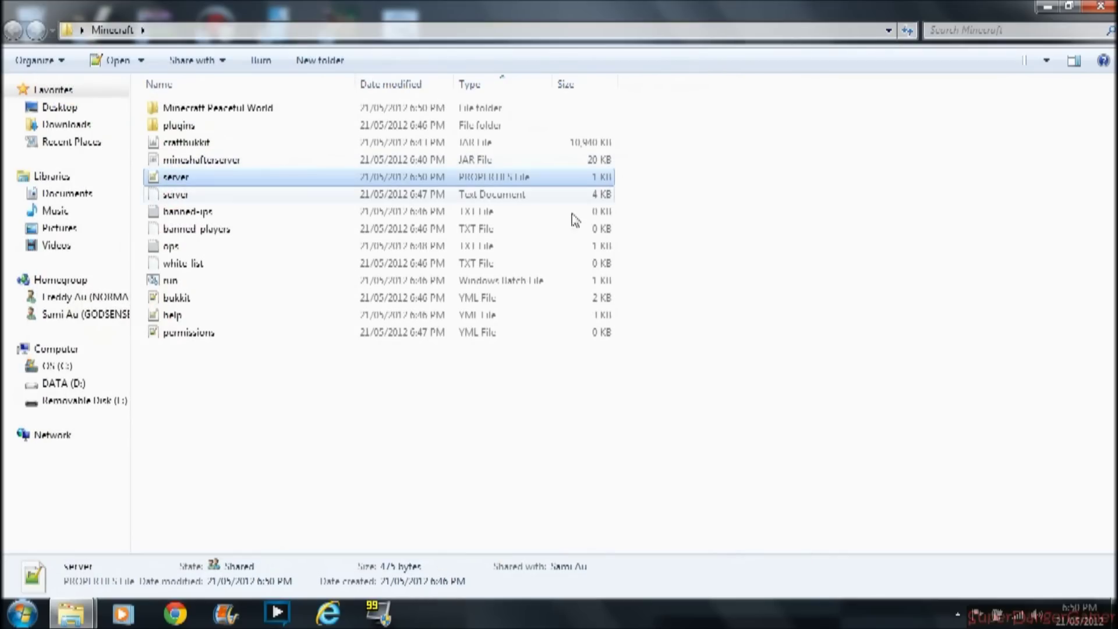
- Start the server with the run batch file, close the Minecraft folder and minimize the server console
double_click(194, 280)
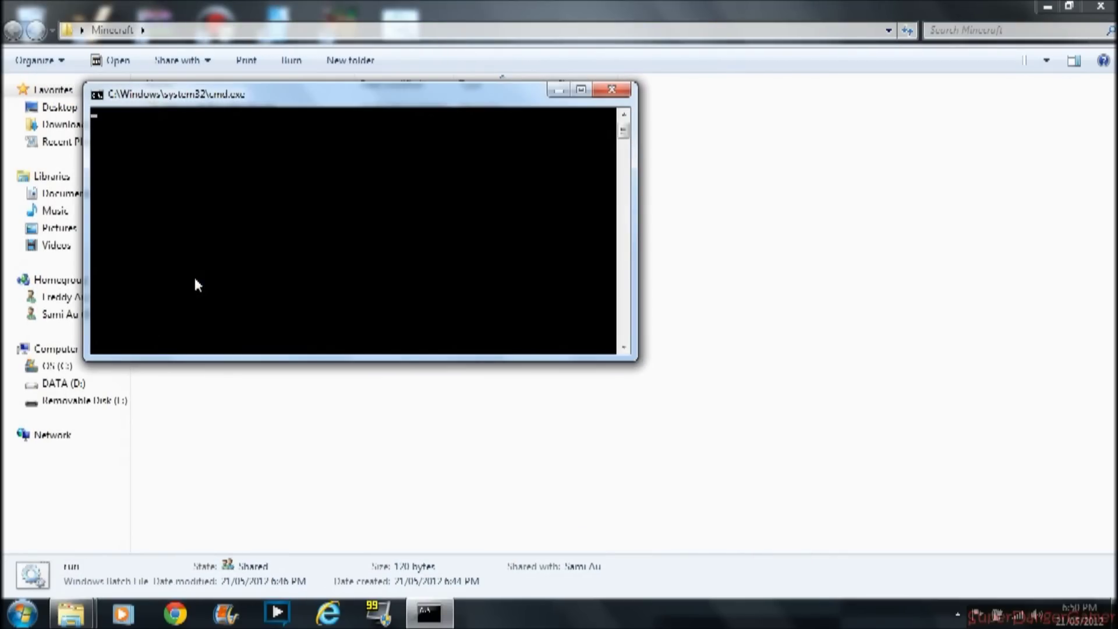
left_click(1100, 6)
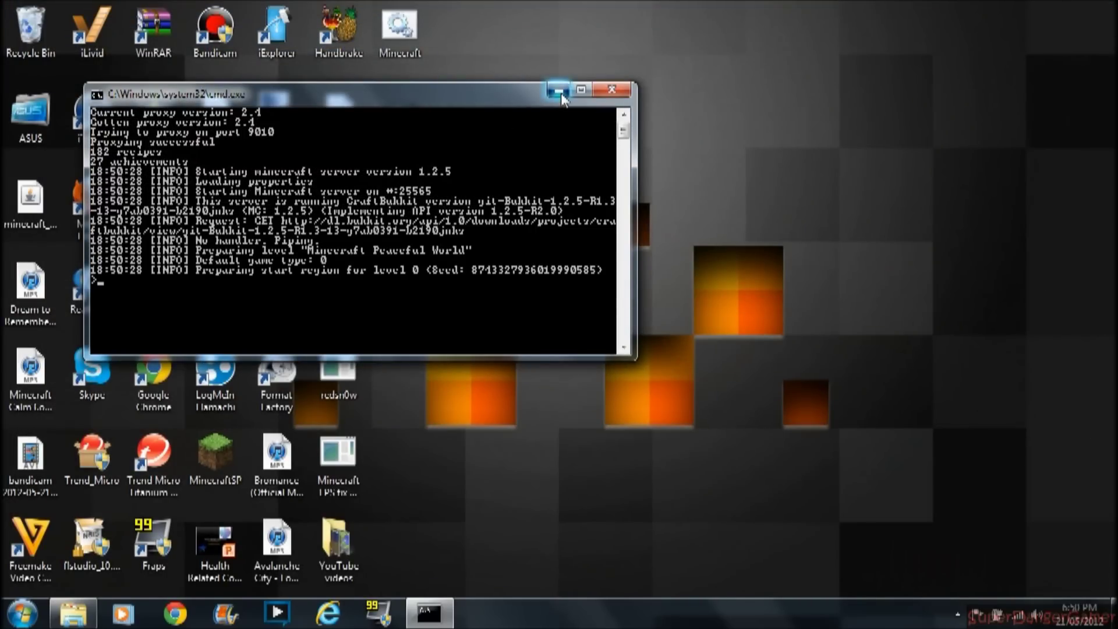
left_click(559, 91)
- Move the Mineshafter file below the Minecraft folder on the desktop and try to launch it
left_click_drag(215, 201, 410, 290)
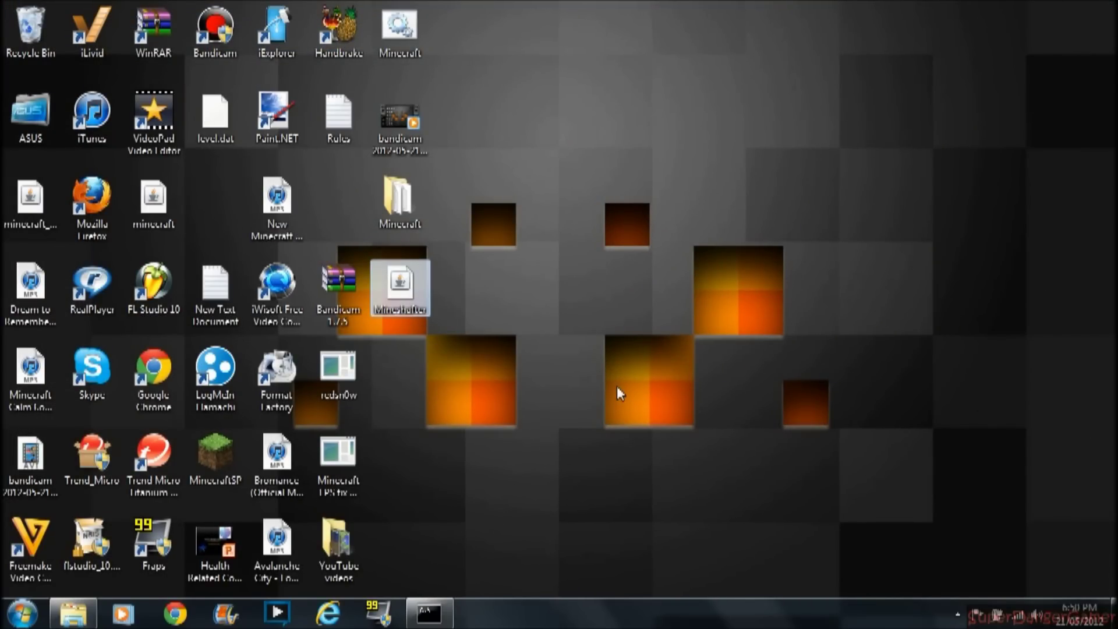
double_click(410, 291)
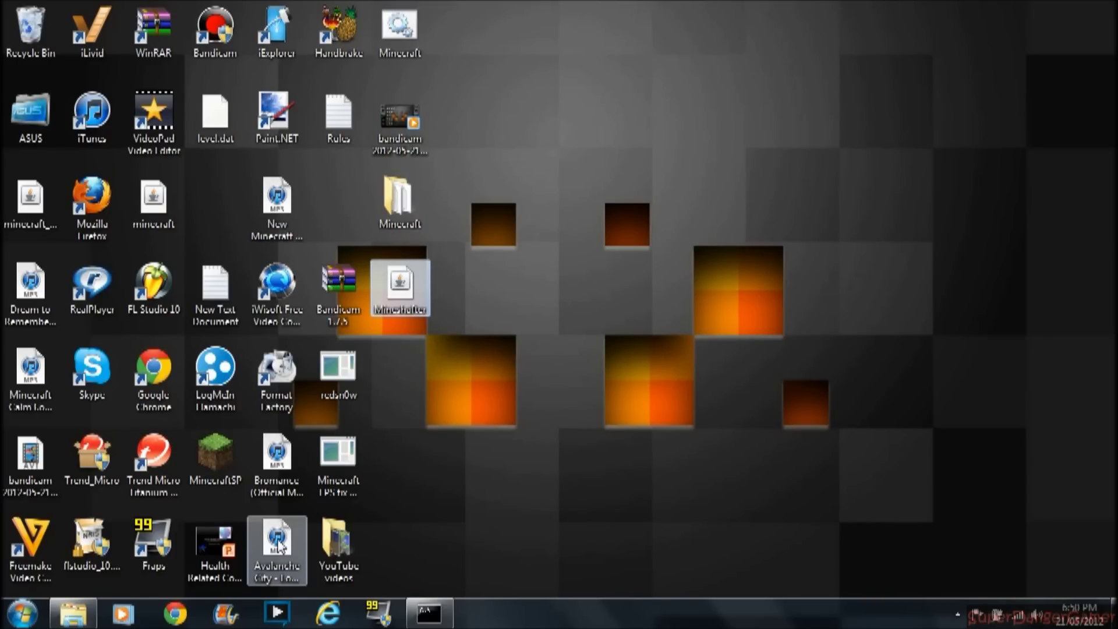
left_click(553, 149)
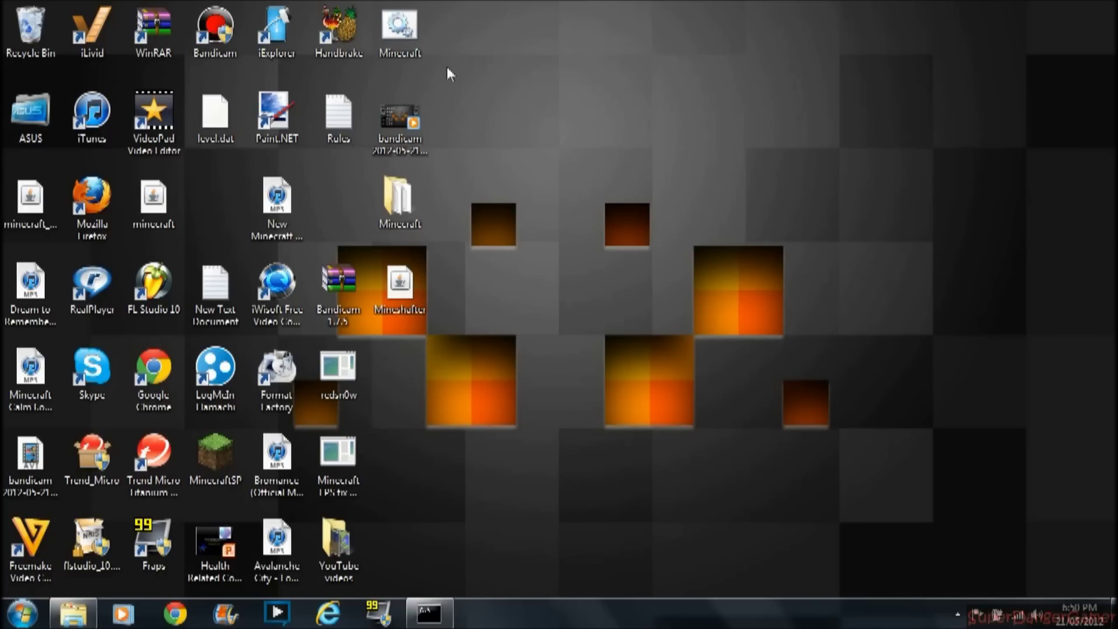
- Open the desktop's Minecraft batch file for editing, highlight its javaw launch command to examine it, and close Notepad
right_click(412, 36)
left_click(454, 66)
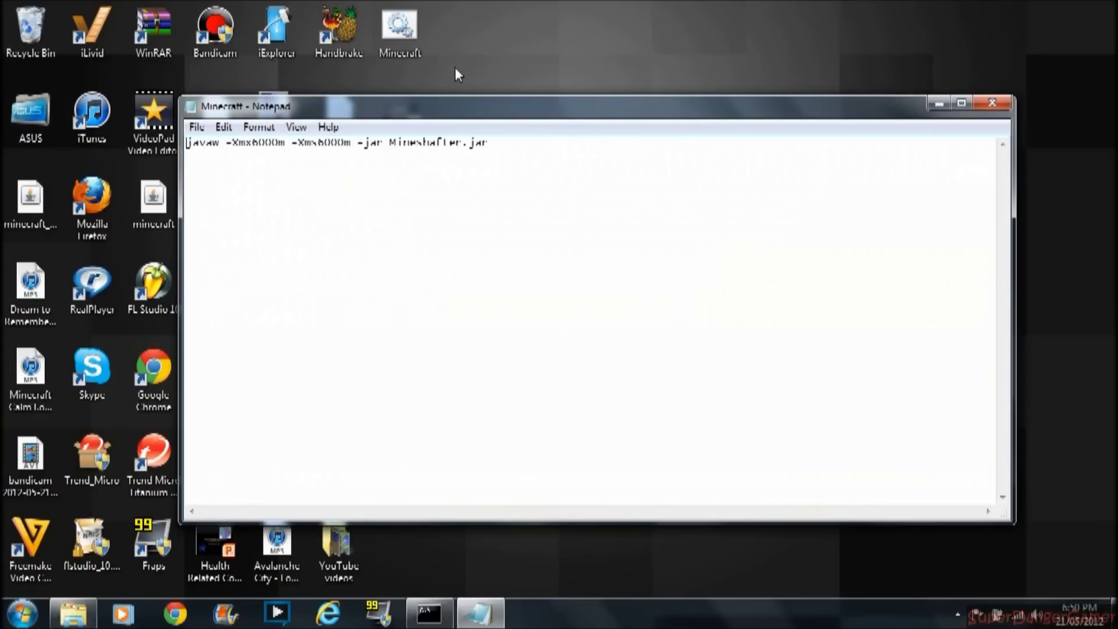
key("ctrl+shift+Left")
key("ctrl+shift+Left")
key("ctrl+shift+Left")
key("ctrl+shift+Left")
key("ctrl+shift+Left")
key("ctrl+shift+Left")
key("ctrl+shift+Left")
key("ctrl+shift+Left")
key("Right")
left_click_drag(489, 143, 121, 113)
left_click(489, 142)
left_click_drag(489, 142, 29, 154)
left_click(489, 142)
left_click_drag(489, 143, 25, 144)
left_click(490, 142)
left_click(1000, 106)
- Create a new text document on the desktop and open it in Notepad++
right_click(529, 61)
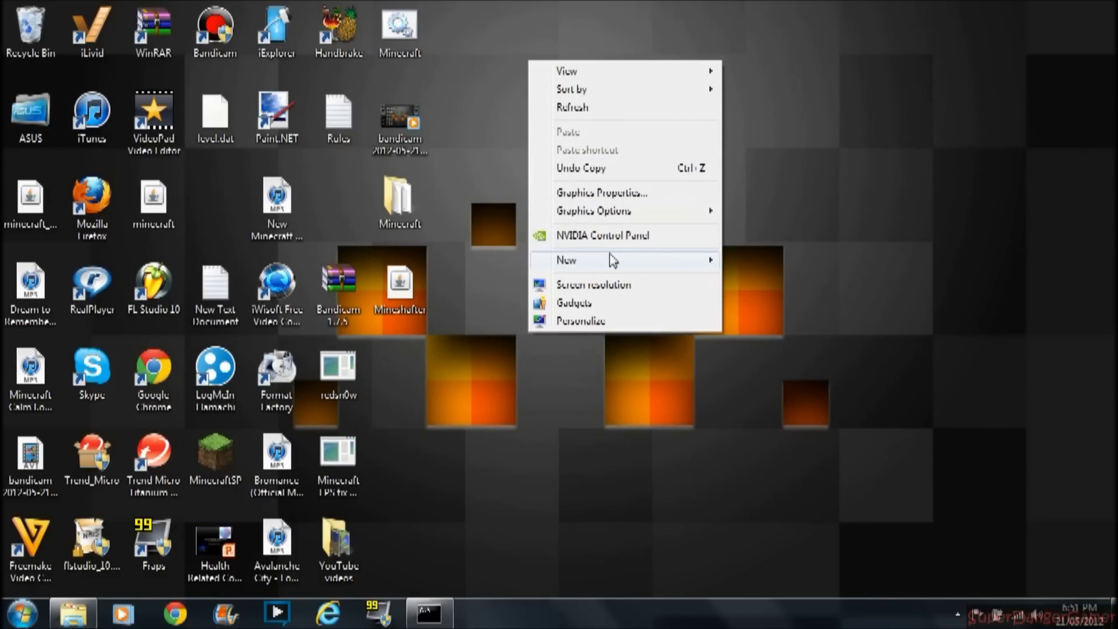
mouse_move(613, 260)
left_click(780, 394)
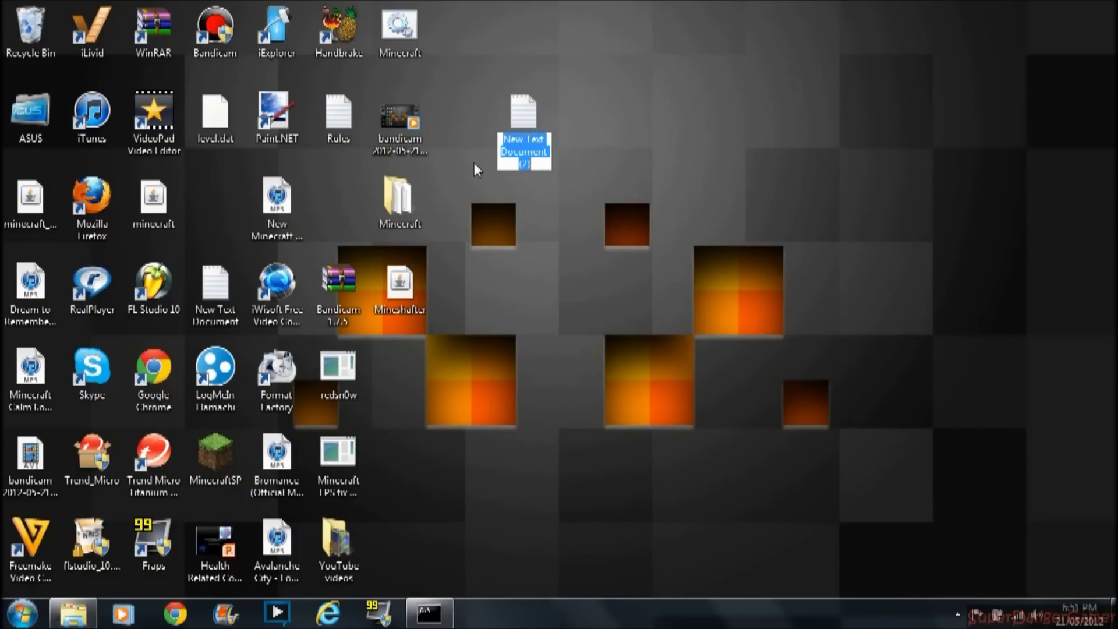
double_click(541, 140)
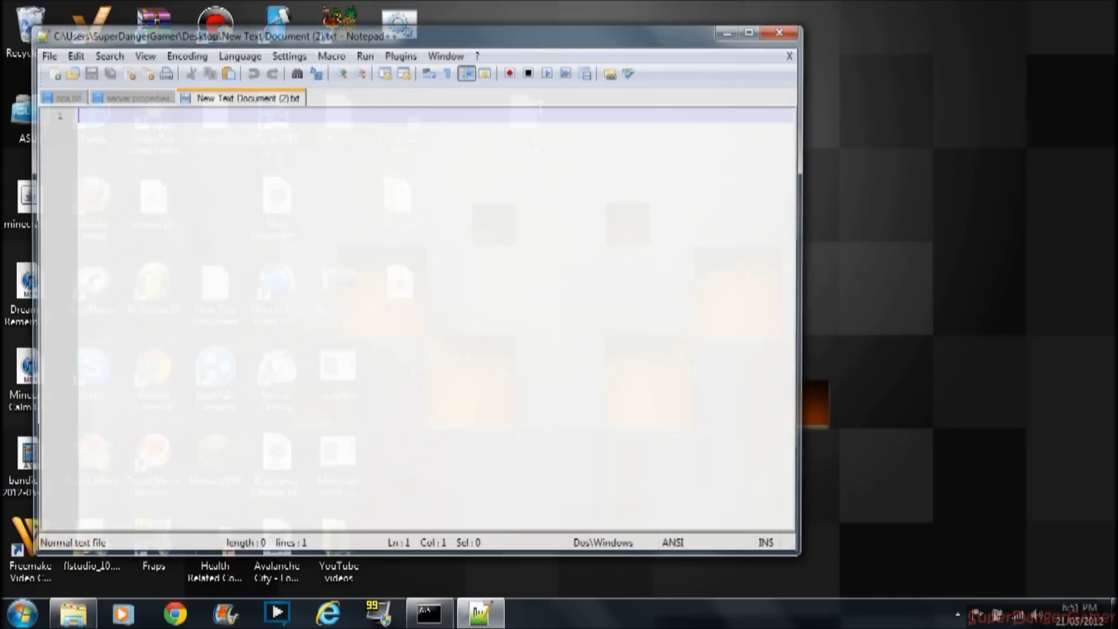
left_click_drag(420, 31, 627, 120)
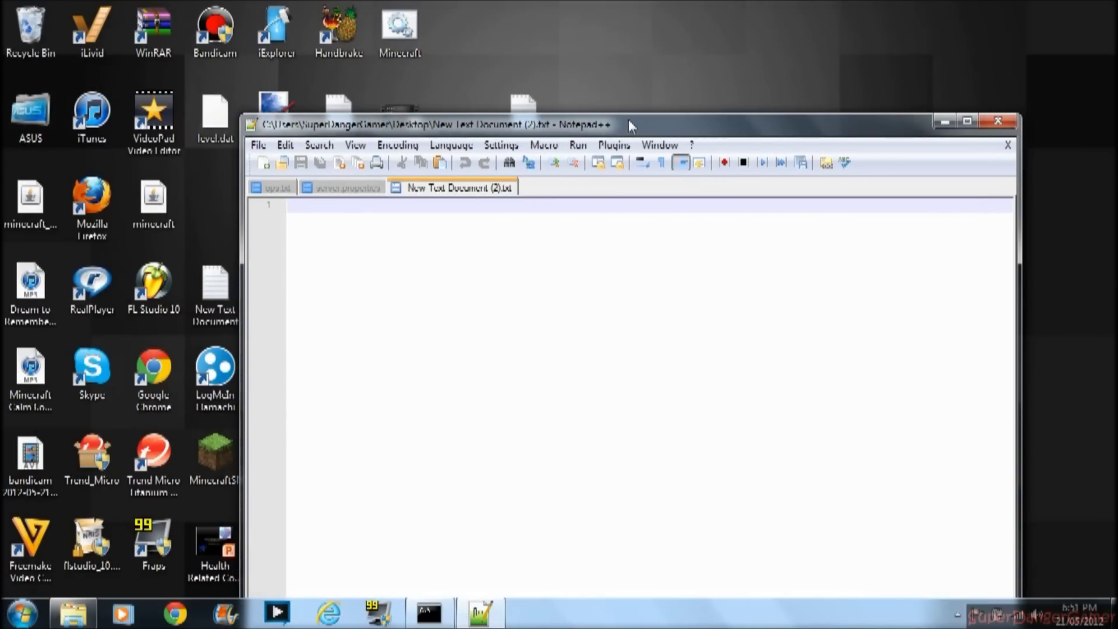
left_click(258, 145)
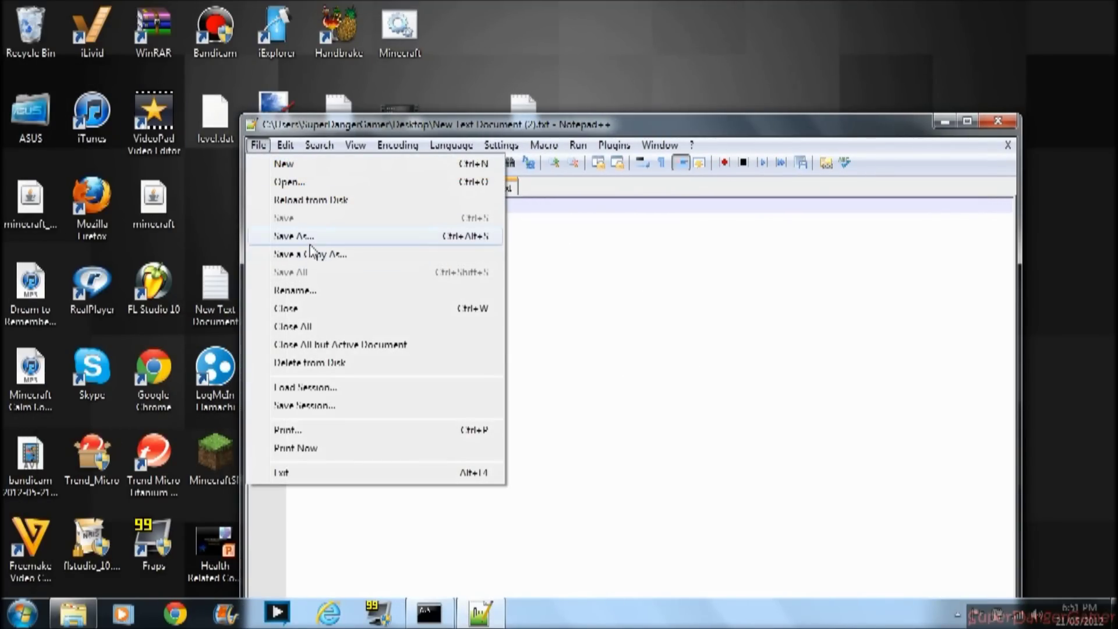
left_click(308, 236)
type("run.bat")
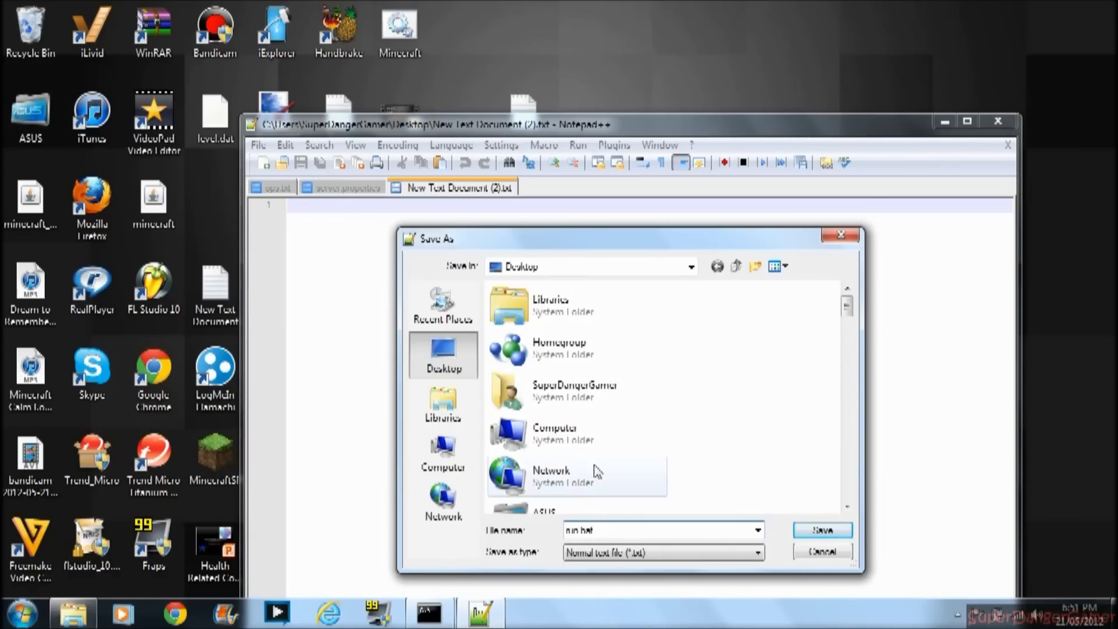
left_click(839, 239)
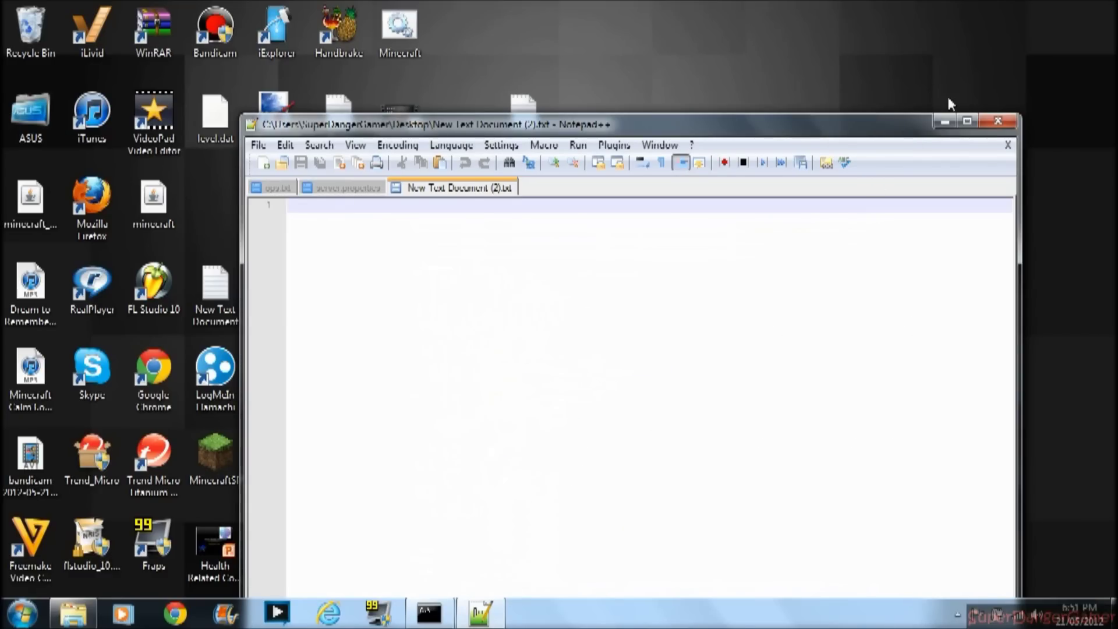
left_click(999, 121)
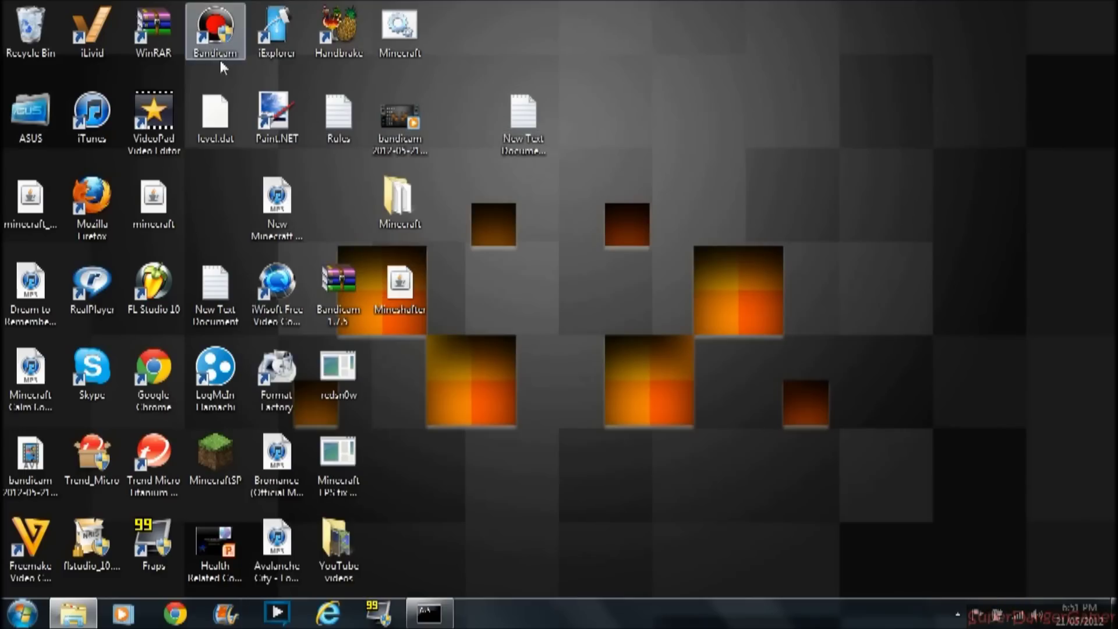
- Launch Minecraft with the desktop's Minecraft batch file, close its command window and log in with the remembered account
double_click(408, 37)
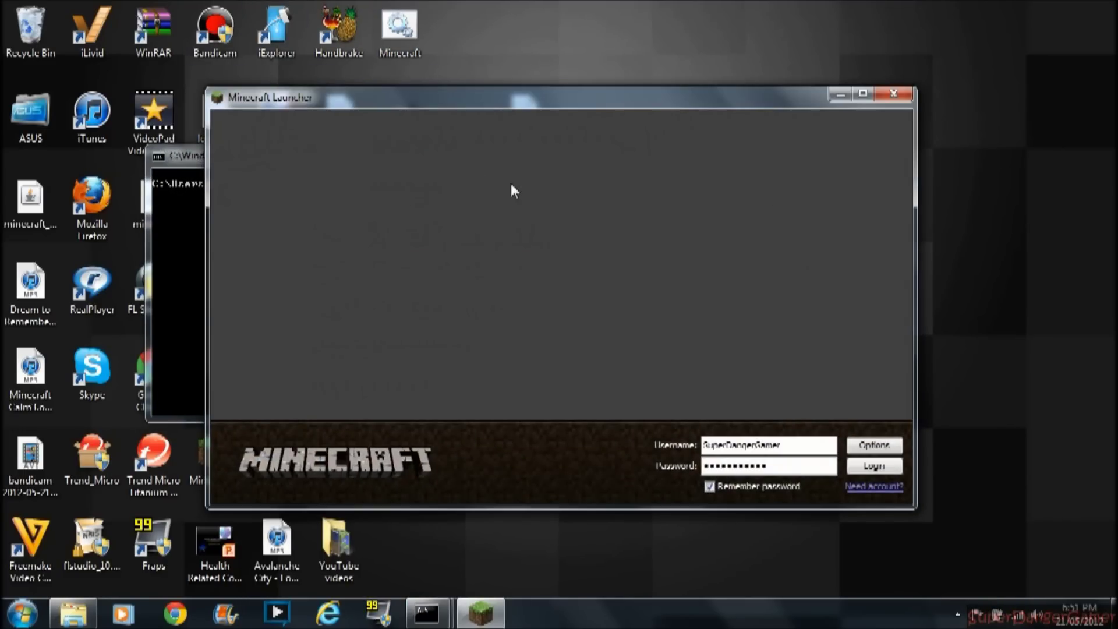
left_click(167, 221)
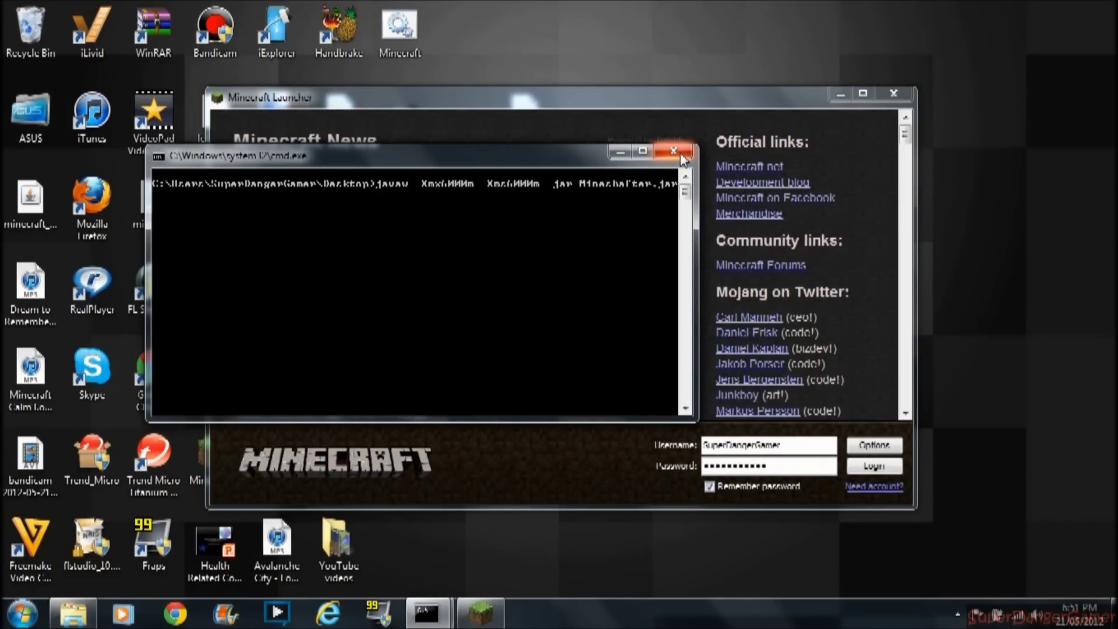
left_click(675, 153)
left_click(856, 467)
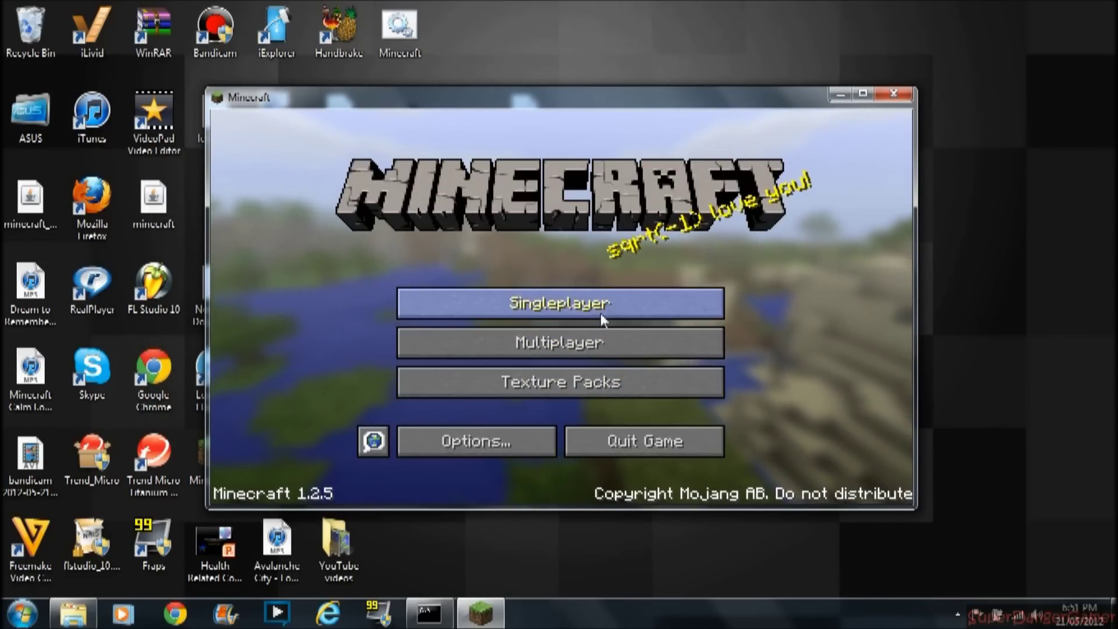
- Delete the "My server" entry from the multiplayer server list and confirm the deletion
left_click(600, 349)
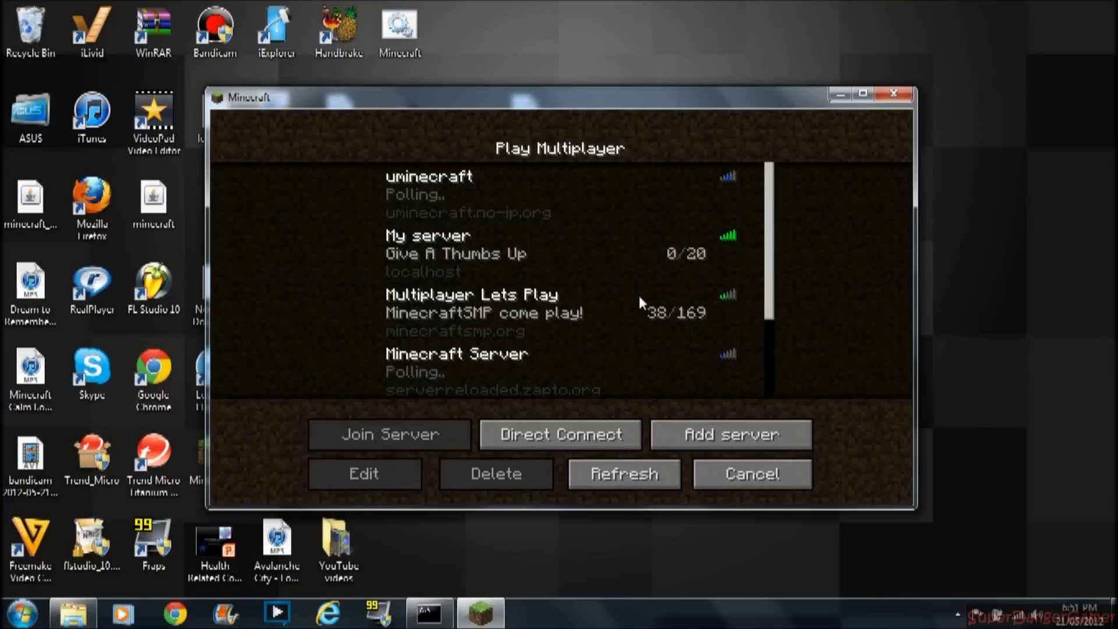
left_click(409, 267)
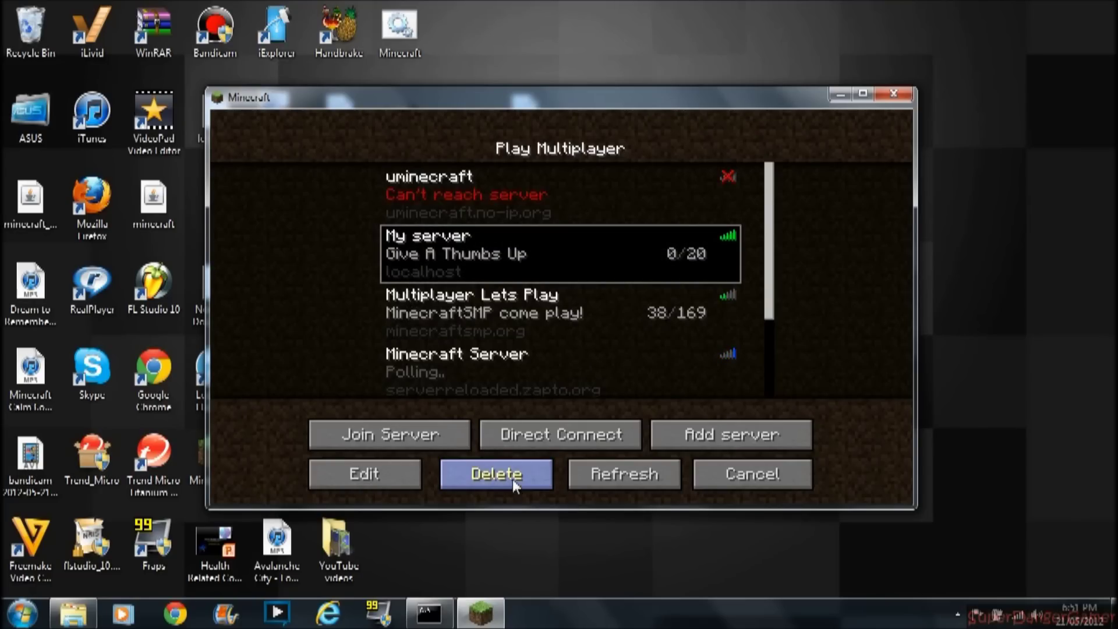
left_click(512, 479)
left_click(415, 361)
- Start a new multiplayer server entry, glance at the running server console, and name the entry LocalHost
scroll(712, 396, "down", 1)
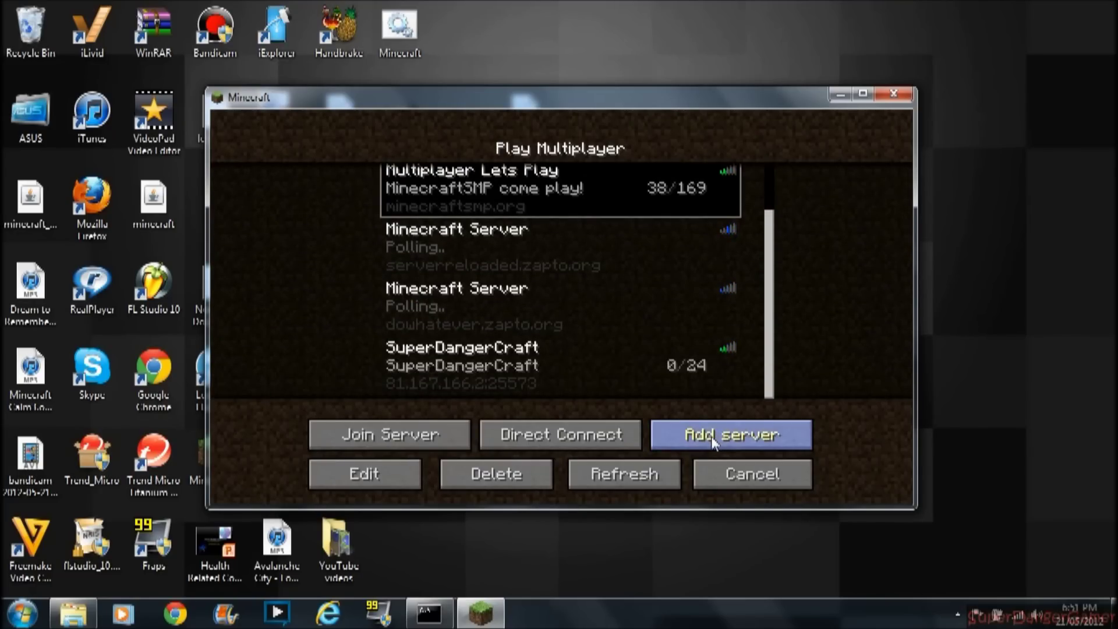
left_click(711, 435)
left_click(428, 613)
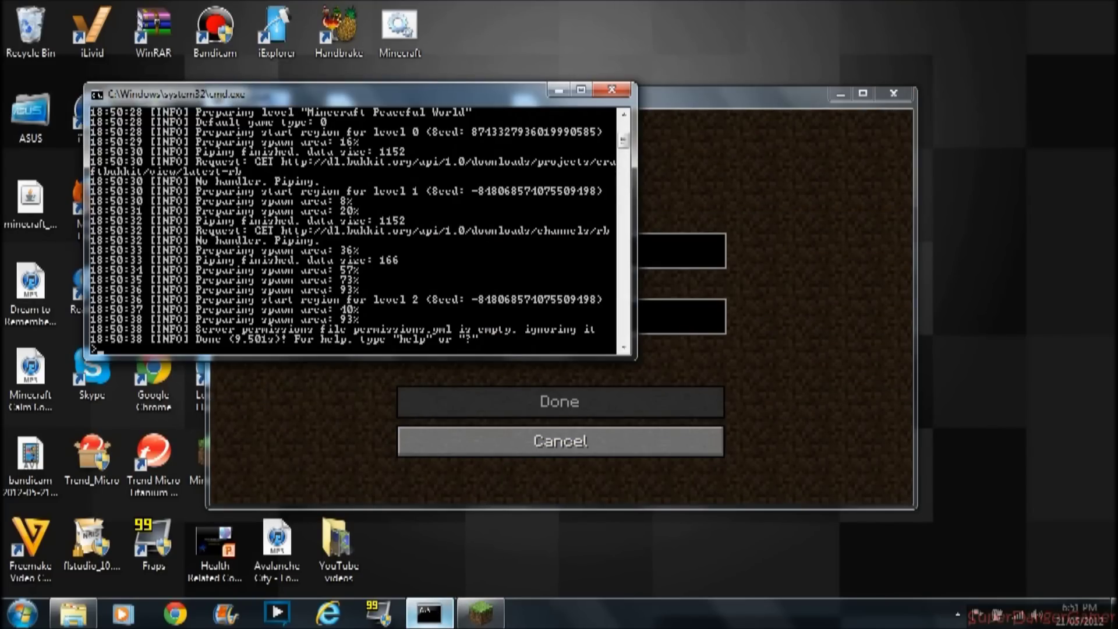
left_click(429, 613)
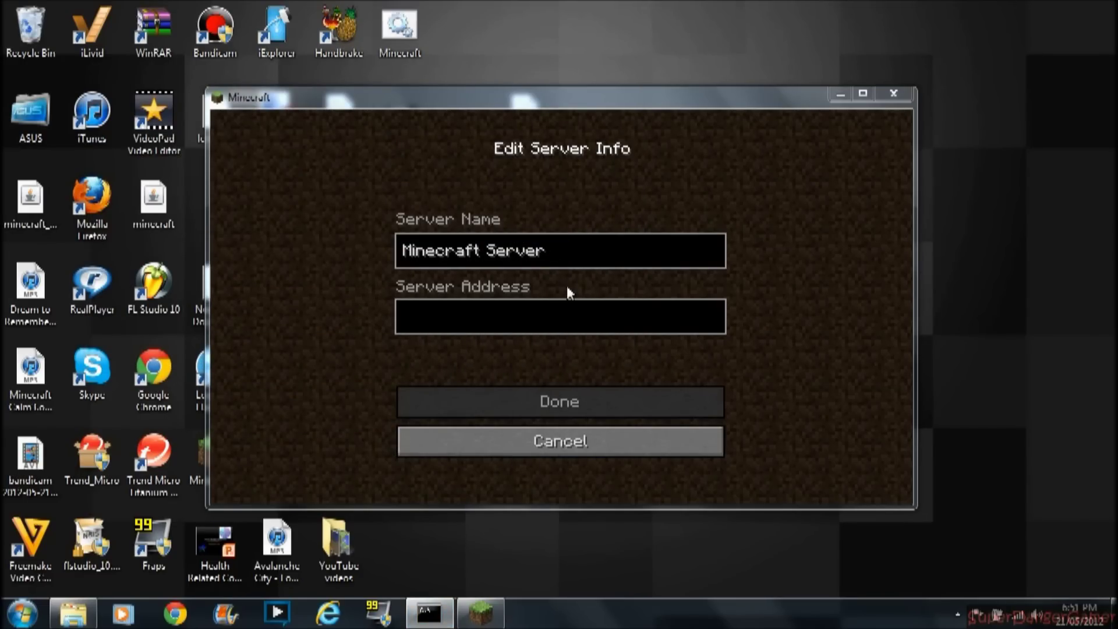
left_click(577, 247)
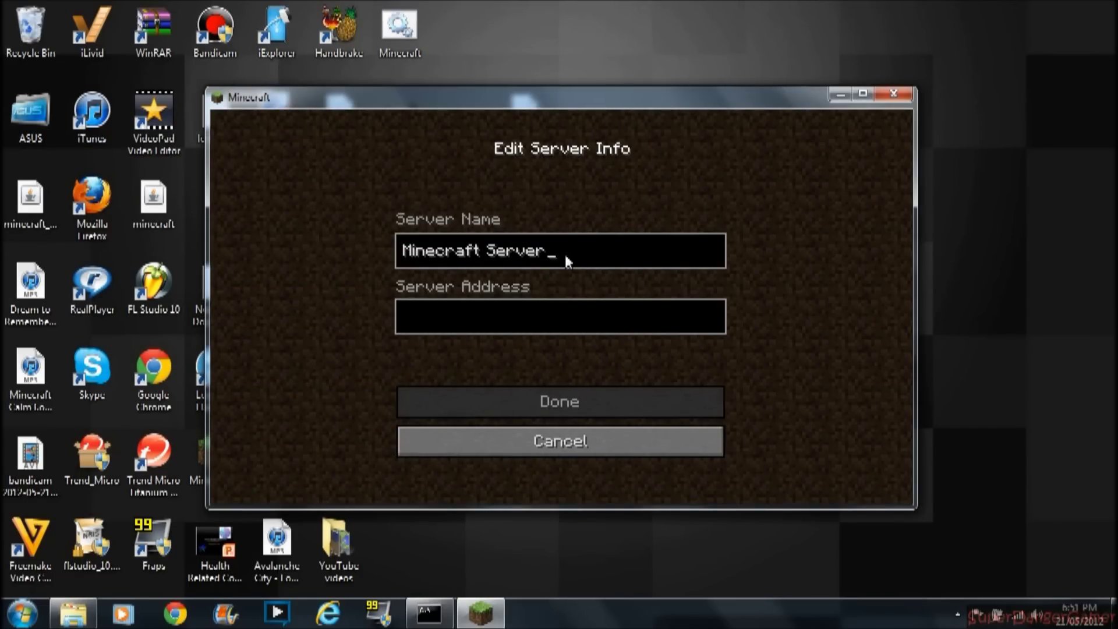
key("BackSpace")
key("BackSpace")
key("BackSpace")
key("BackSpace")
key("BackSpace")
key("BackSpace")
key("BackSpace")
key("BackSpace")
key("BackSpace")
key("BackSpace")
key("BackSpace")
key("BackSpace")
key("BackSpace")
key("BackSpace")
key("BackSpace")
key("BackSpace")
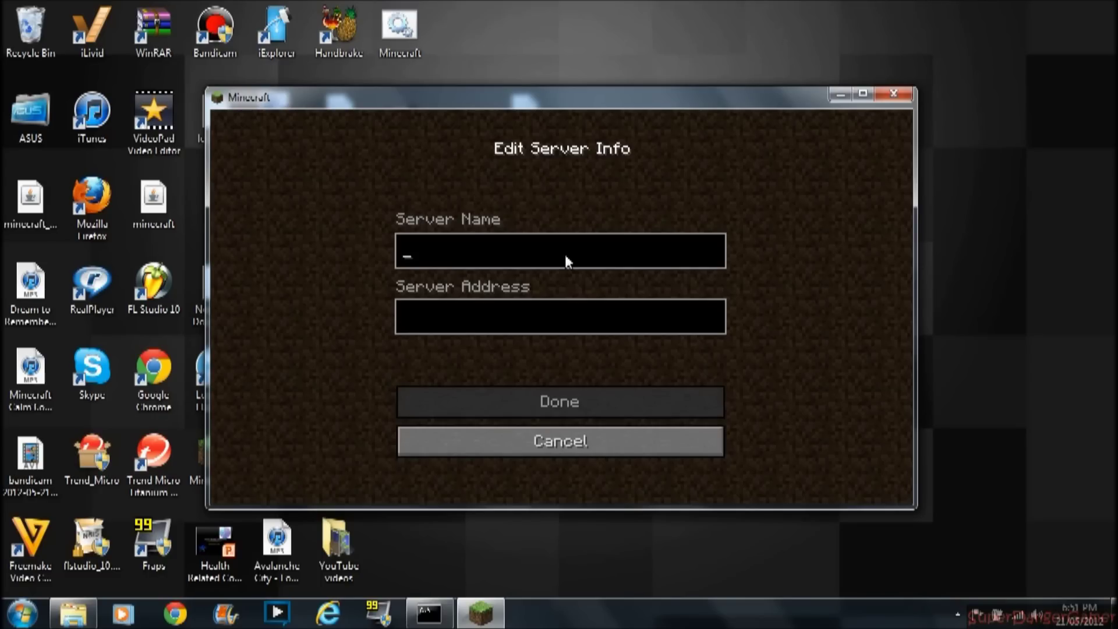
type("LocalHos")
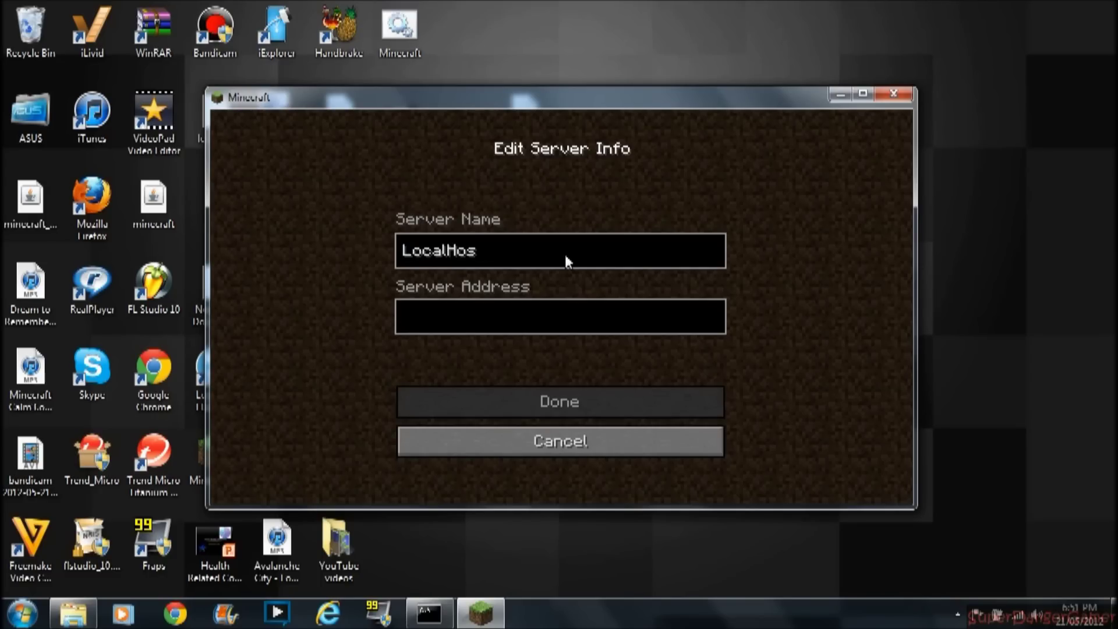
type("t")
- Set the new server entry's address to localhost and save the entry
left_click(544, 310)
type("lo")
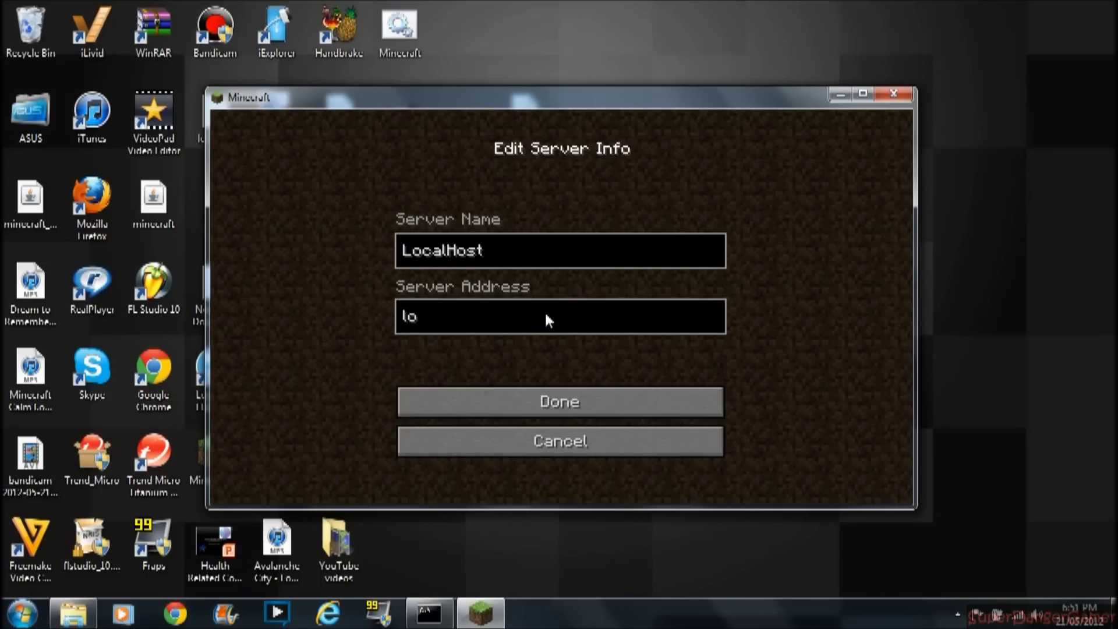
type("calhost")
left_click(531, 402)
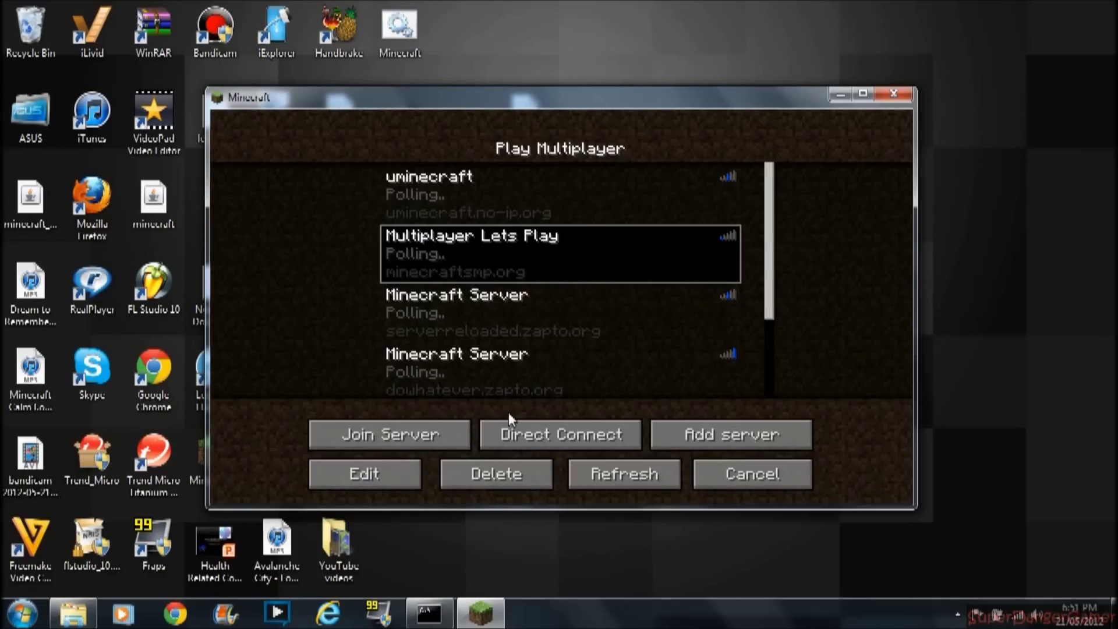
- Join the LocalHost server and briefly show the debug information in the game
scroll(523, 298, "down", 4)
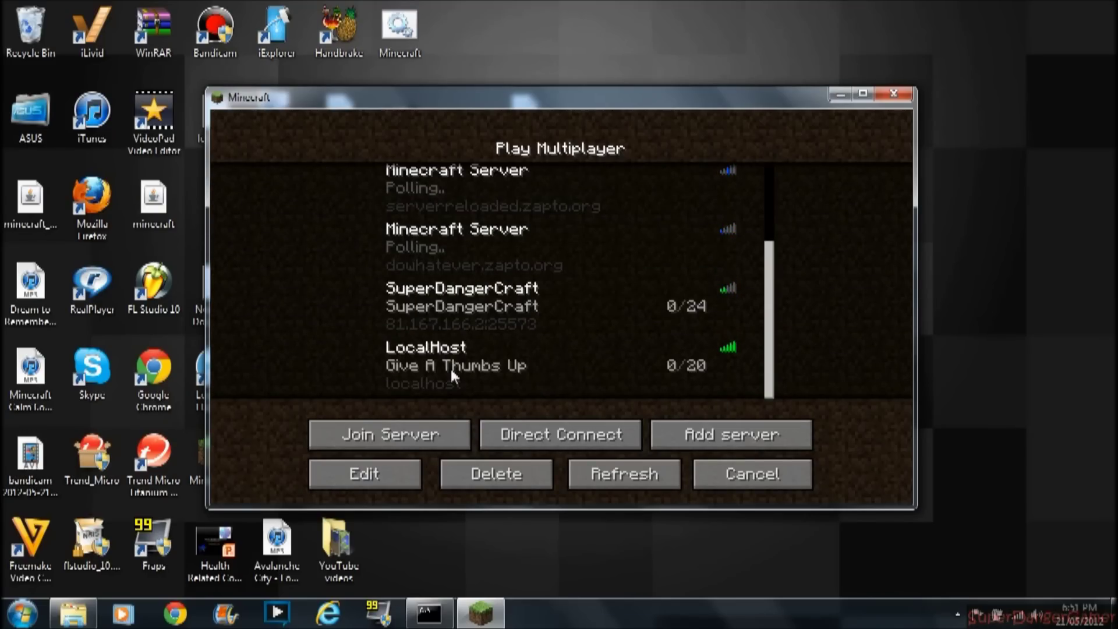
double_click(460, 381)
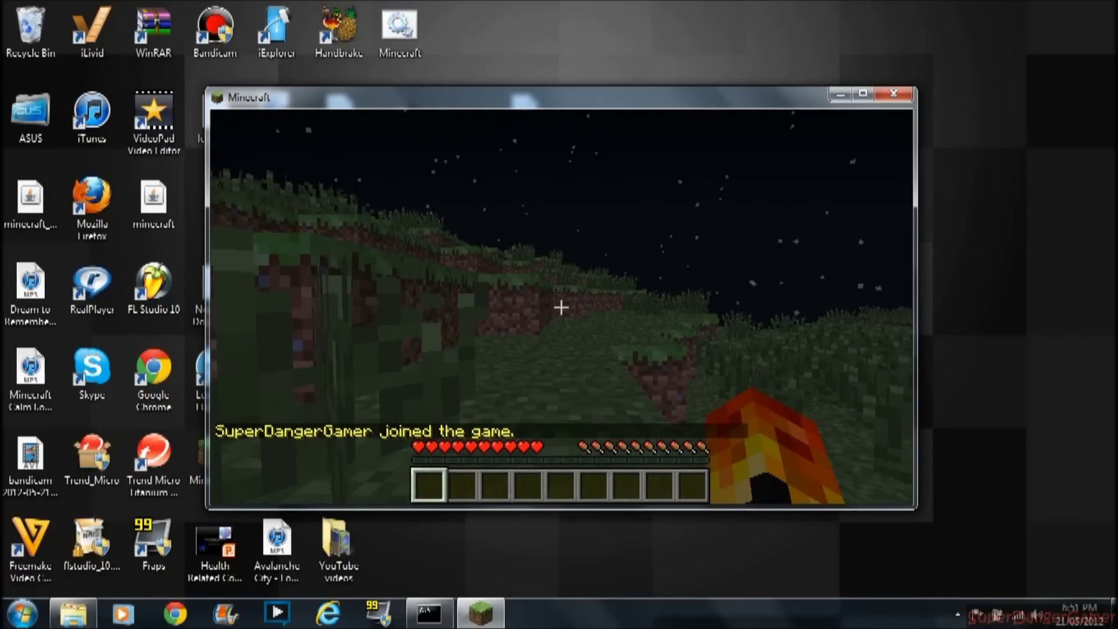
key("F3")
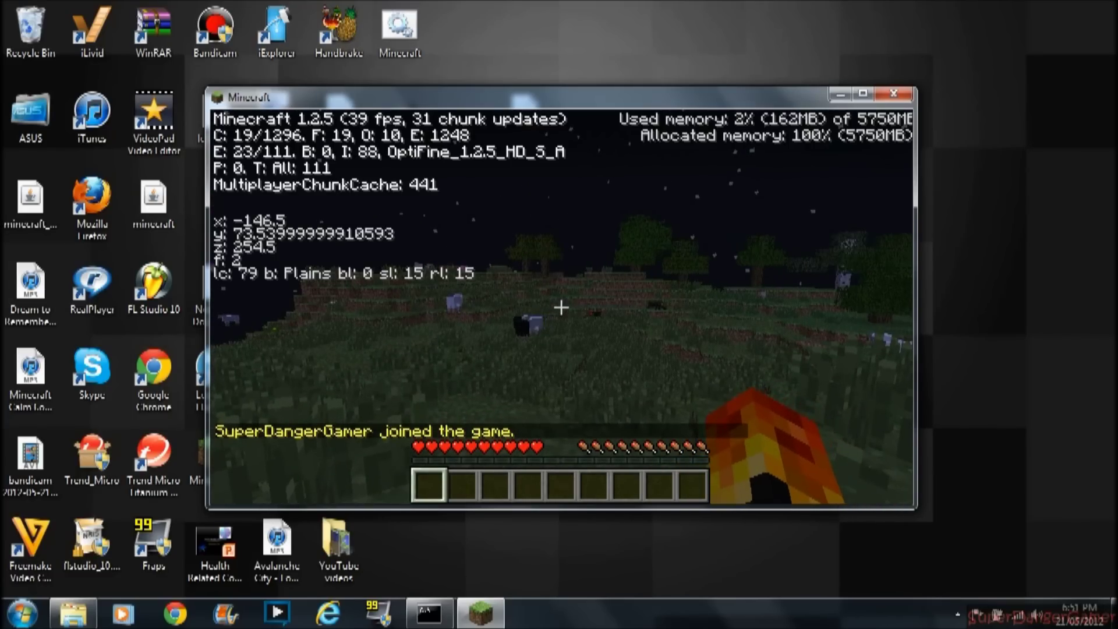
key("F3")
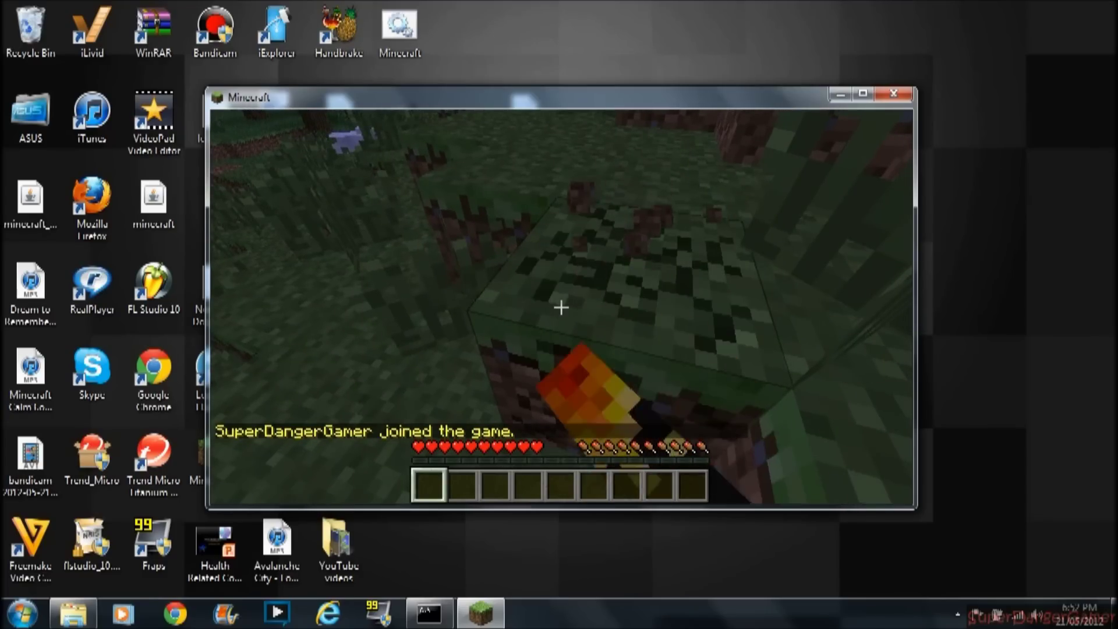
- Dig up a grass block and send the chat message "hellof"
left_click(561, 308)
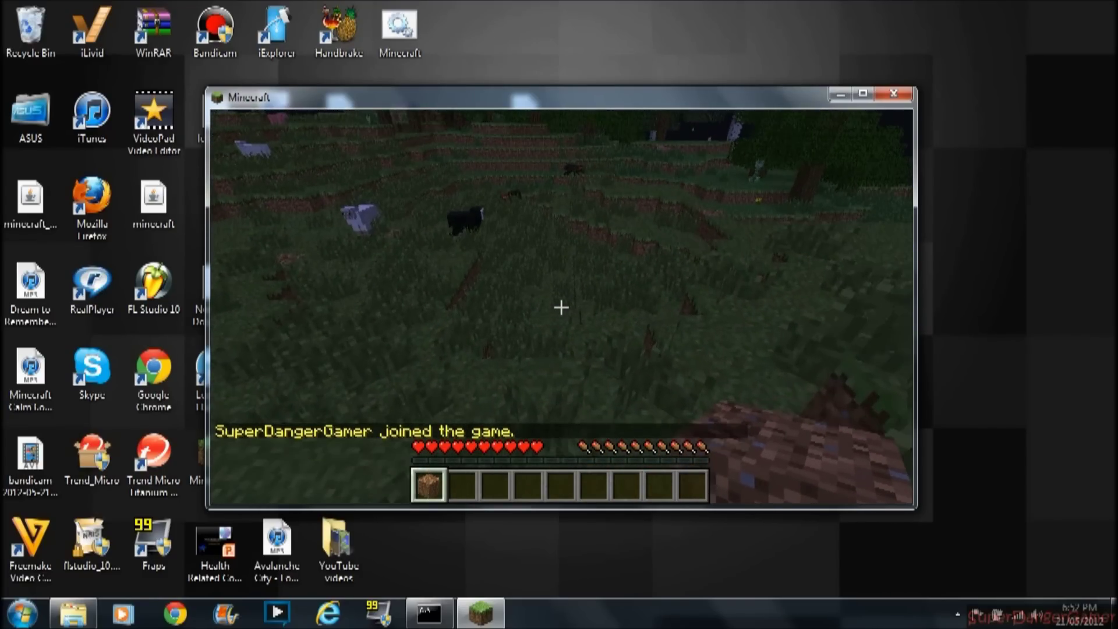
type("t")
type("hello")
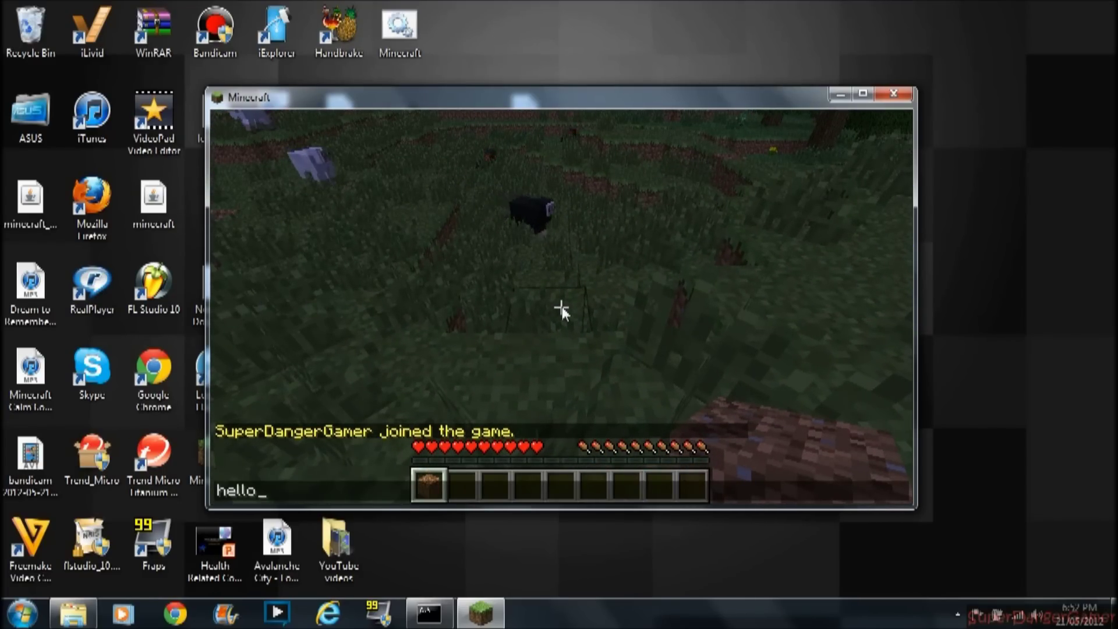
type("f")
key("Return")
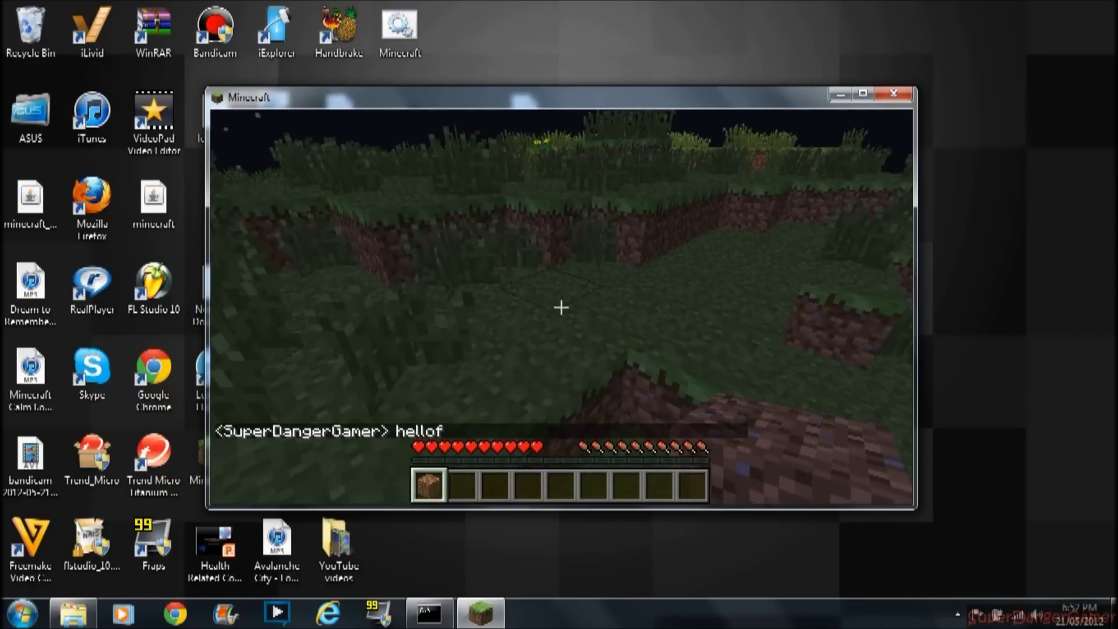
- Use TooManyItems to add leaves, cobweb, dead bush, yellow wool, tall grass, dispensers and logs to the inventory
key("e")
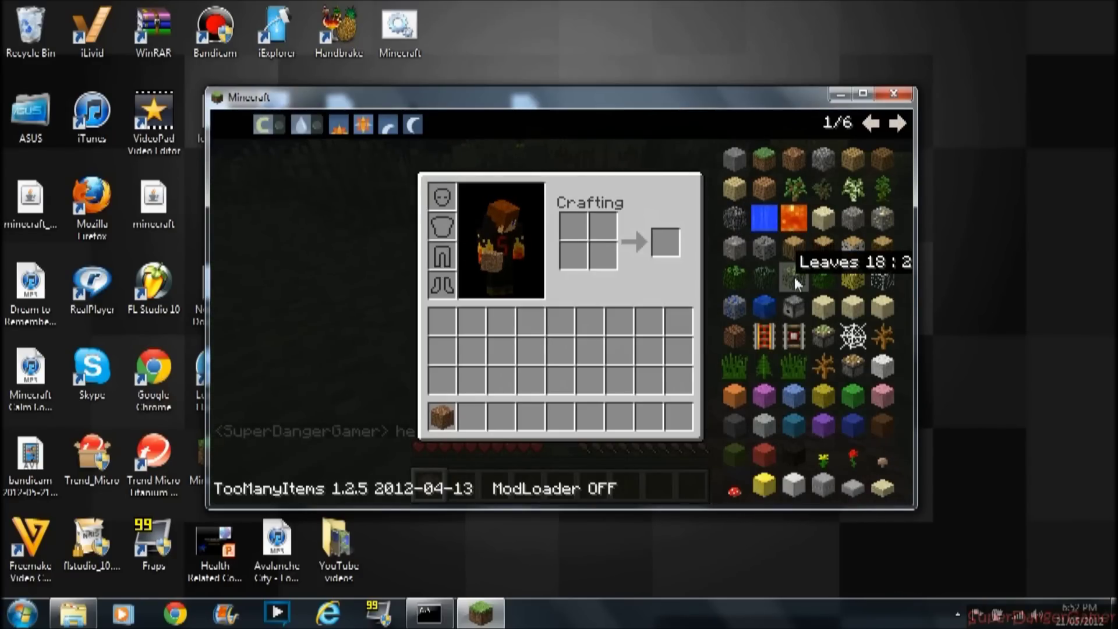
left_click(796, 283)
left_click(853, 336)
left_click(823, 366)
left_click(823, 396)
left_click(793, 366)
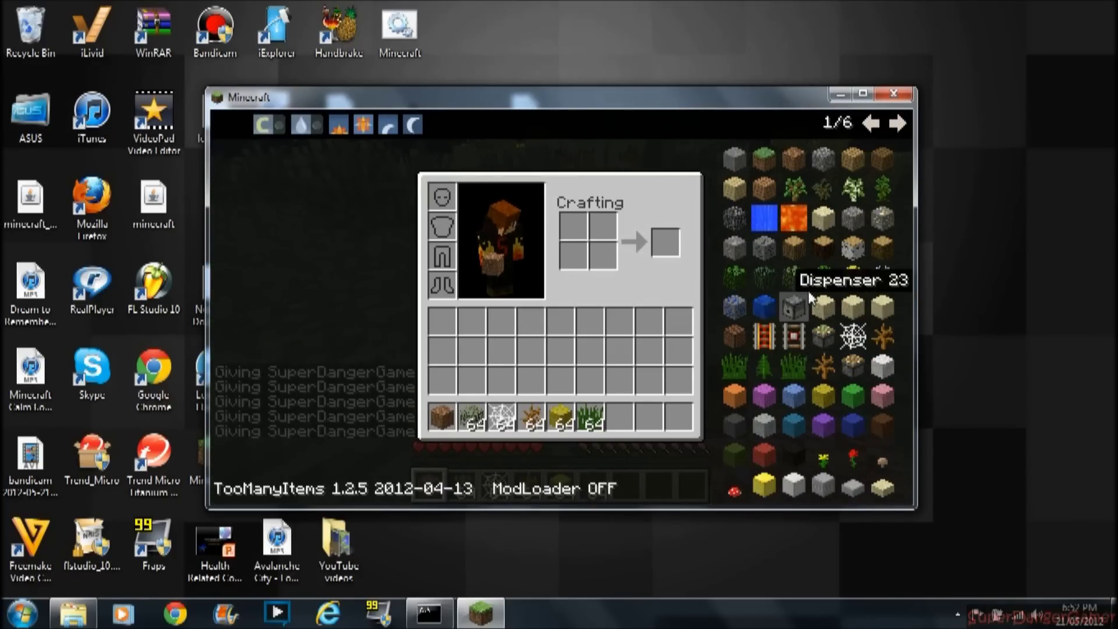
left_click(798, 303)
left_click(853, 248)
- Add stacks of TNT and redstone torches from the second TooManyItems page and put the torches in the hotbar's eighth slot
left_click(897, 122)
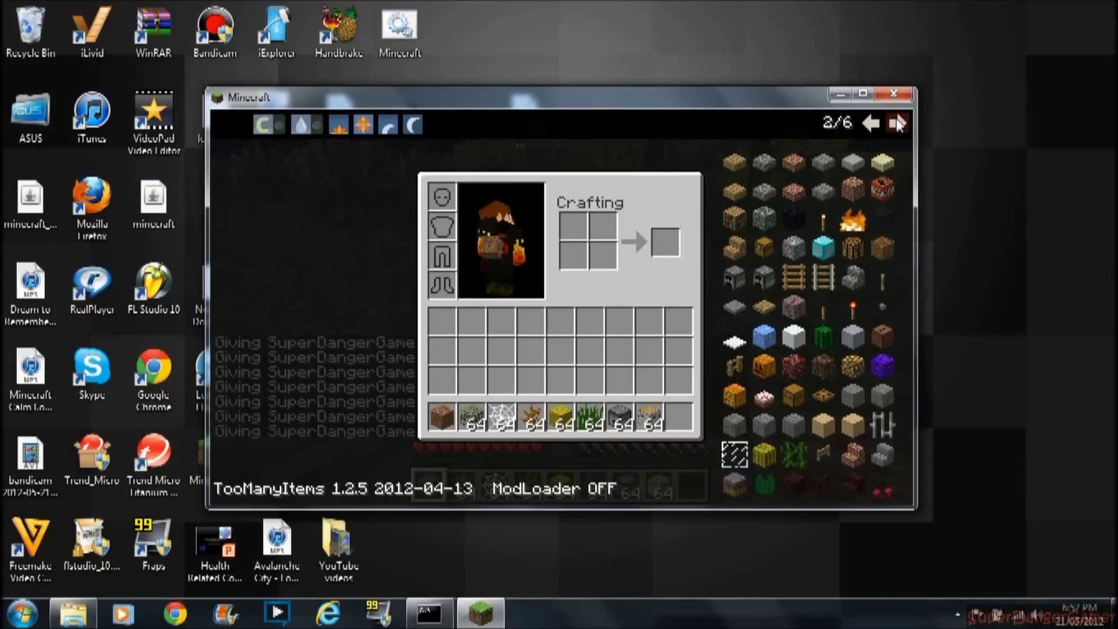
left_click(882, 189)
left_click(882, 189)
key("e")
key("e")
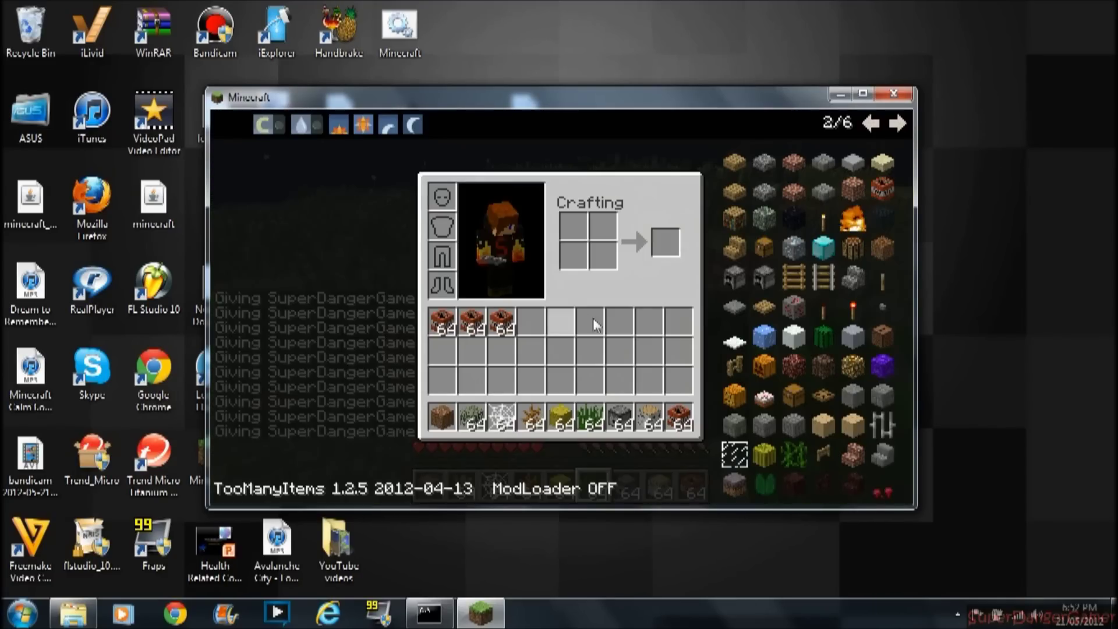
left_click(853, 310)
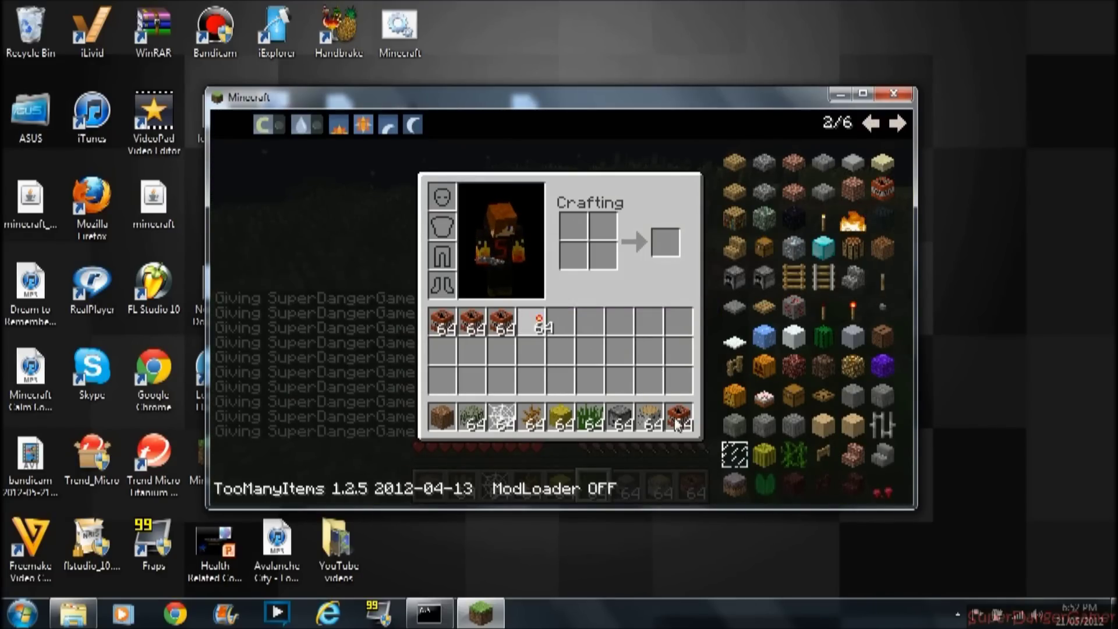
left_click(531, 322)
key("e")
- Place TNT on the ground, ignite it with a redstone torch, and respawn after the explosion
key("9")
right_click(560, 303)
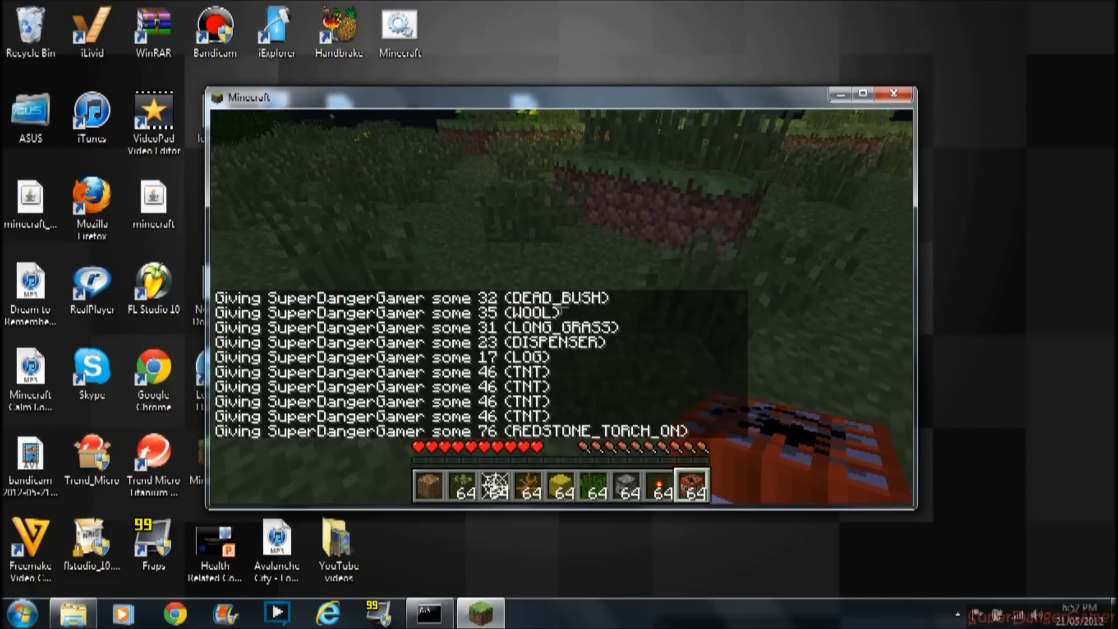
right_click(560, 303)
key("8")
right_click(560, 306)
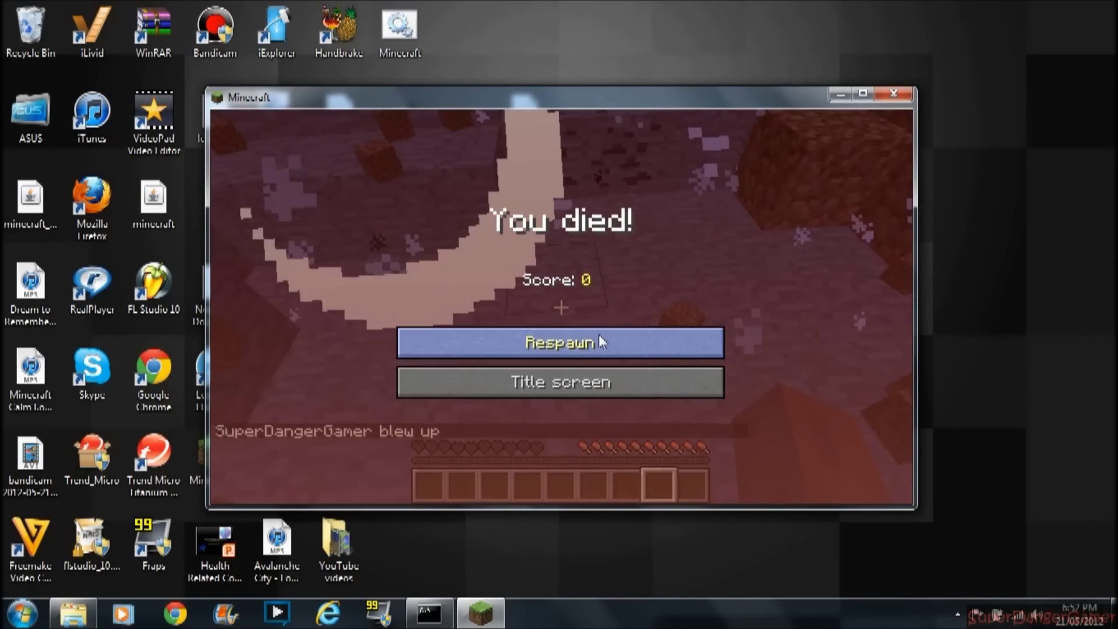
left_click(598, 342)
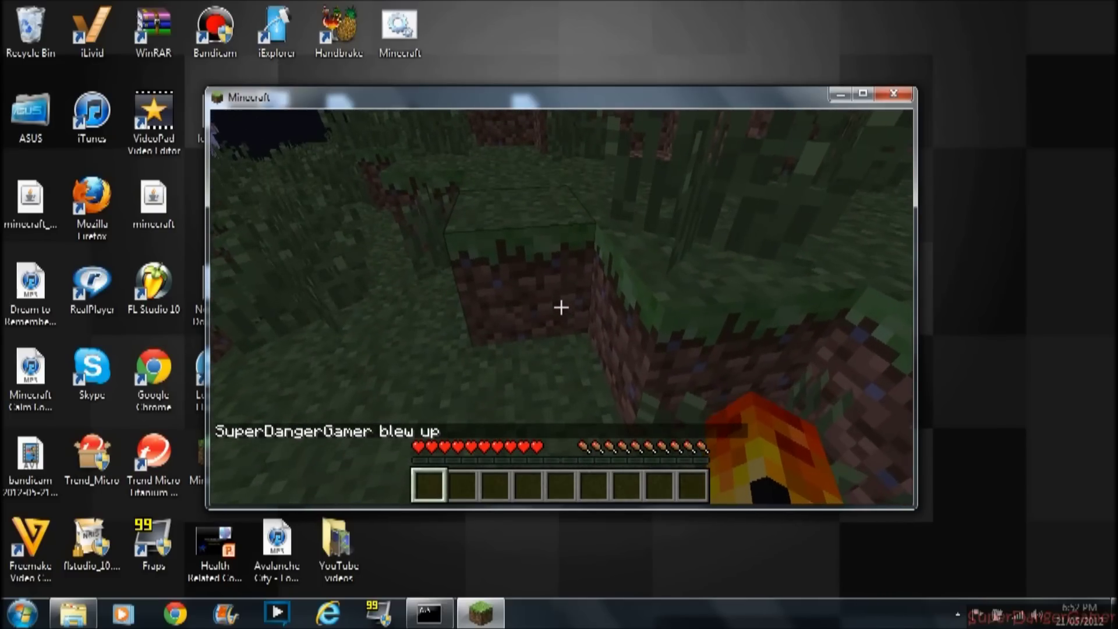
- Disconnect from the server to the title screen and close Minecraft
key("Escape")
left_click(593, 386)
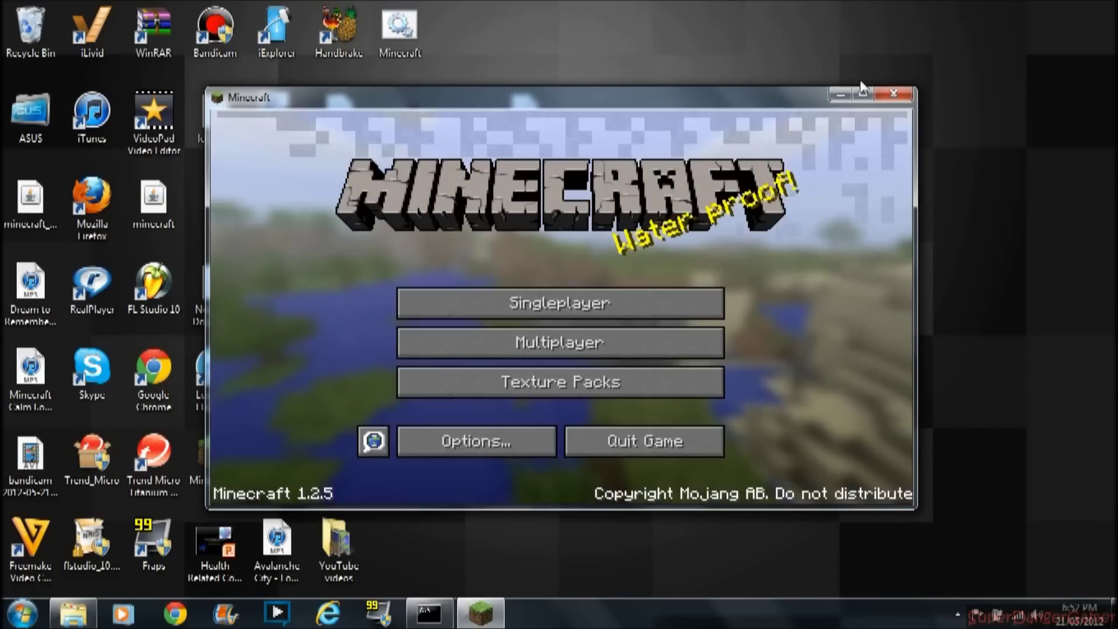
left_click(894, 93)
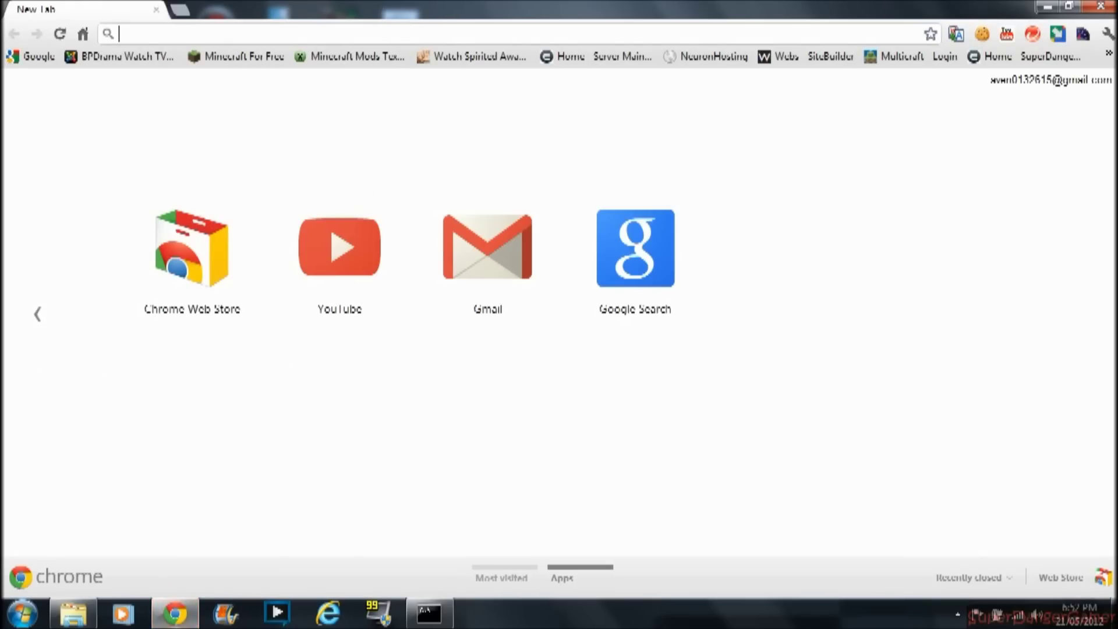
- Search Google for "what is my ip" and check the public IP address in the results and on whatismyip.com
type("what ")
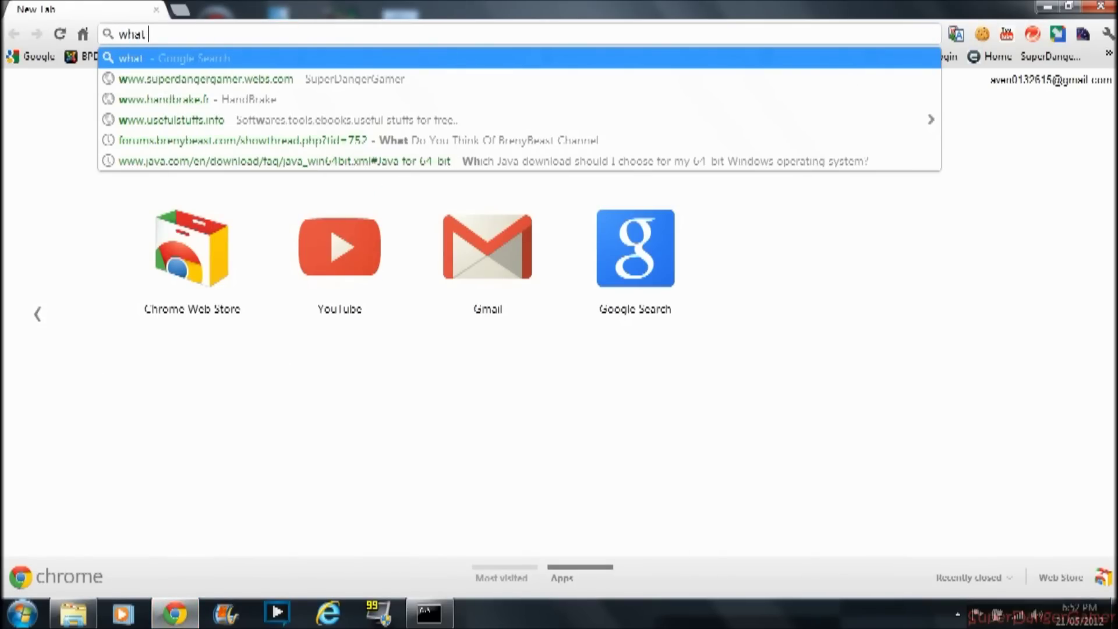
type("is my ip")
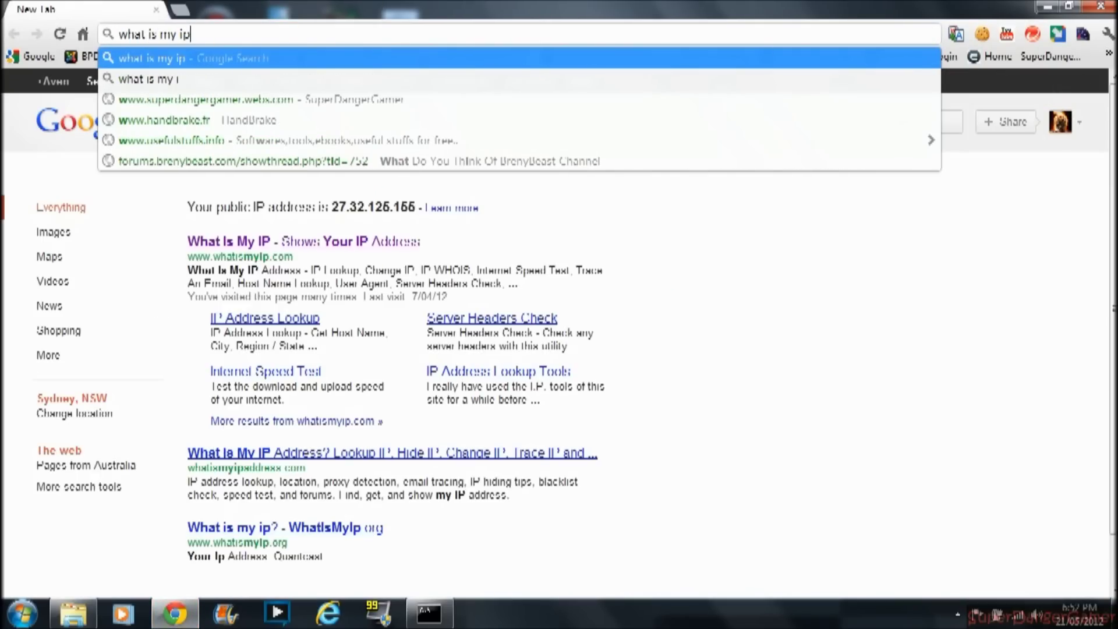
key("Return")
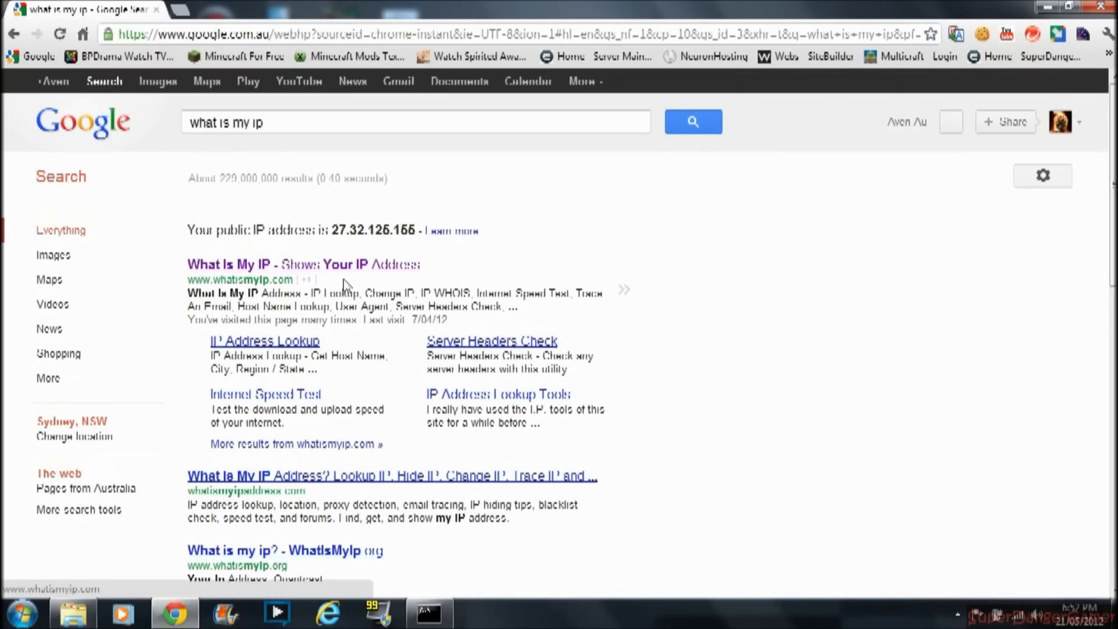
left_click_drag(332, 230, 418, 230)
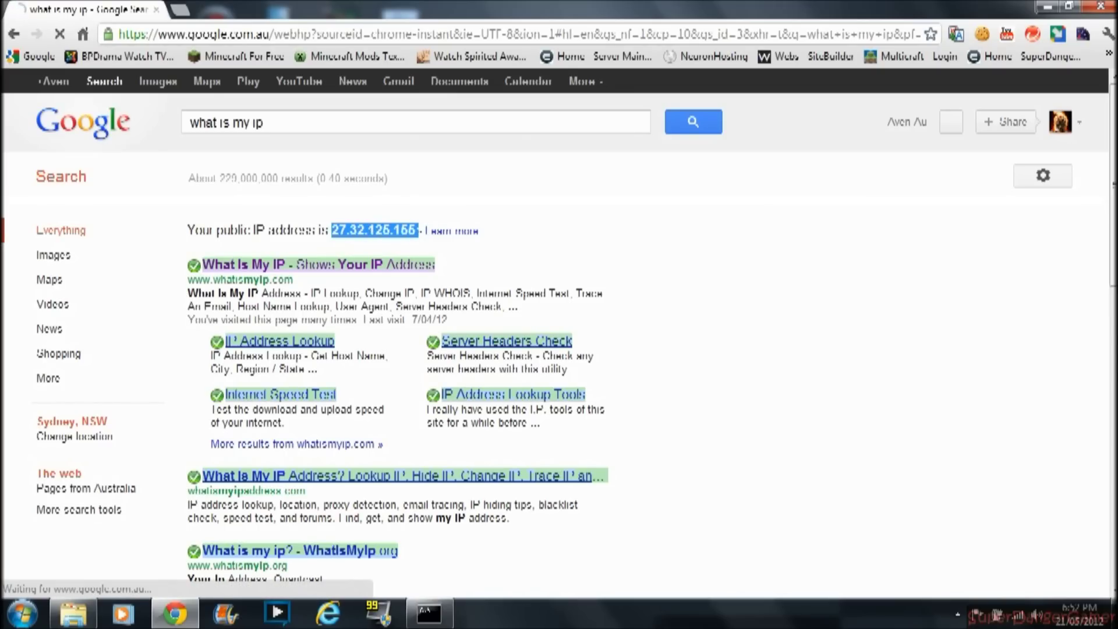
left_click(416, 292)
left_click(375, 265)
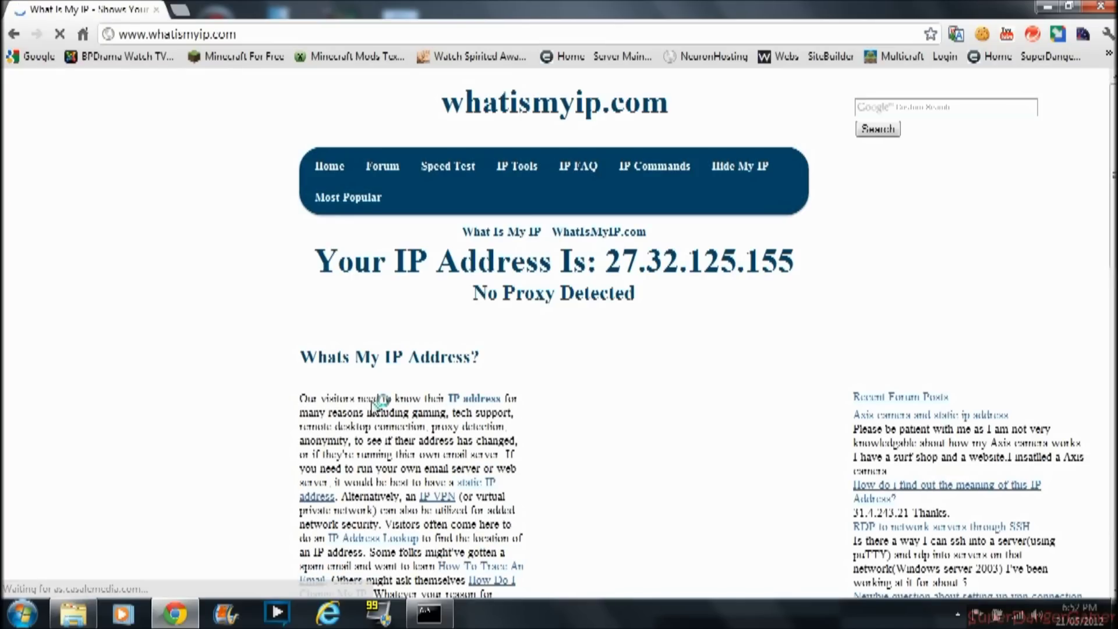
left_click_drag(606, 262, 792, 265)
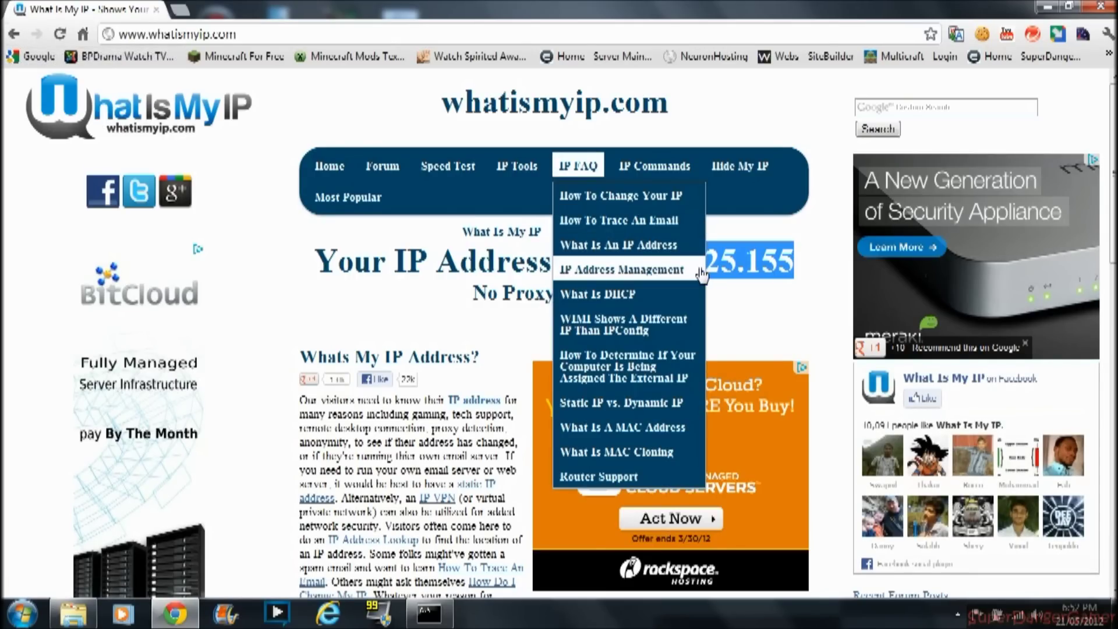
- Return to the search results and try to open the router page at 192.168.1.1, stopping the page load
left_click(14, 34)
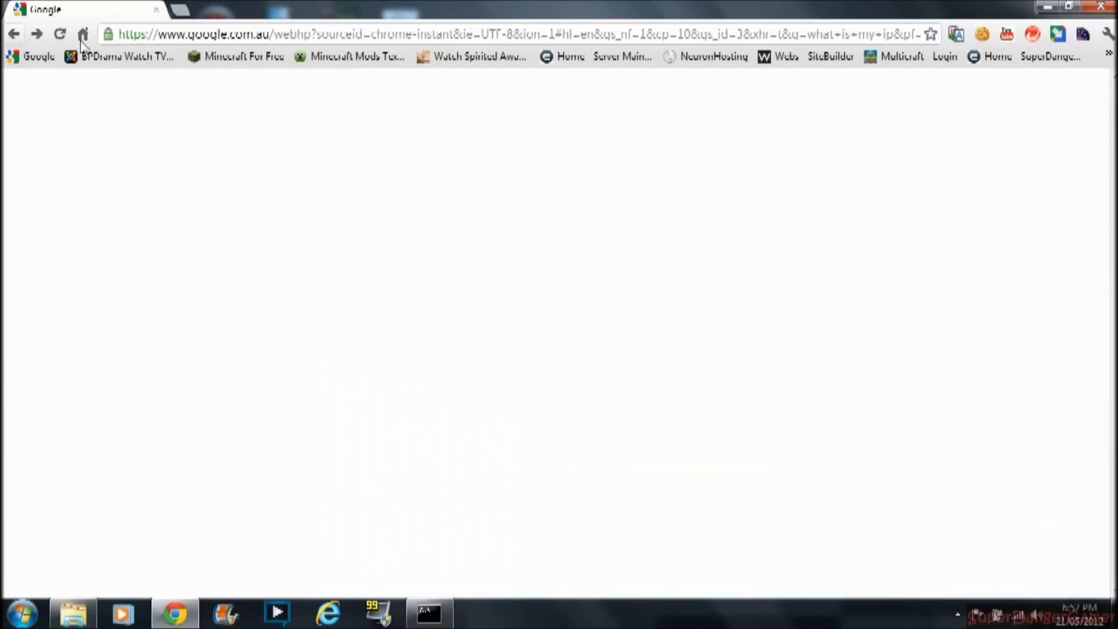
key("ctrl+l")
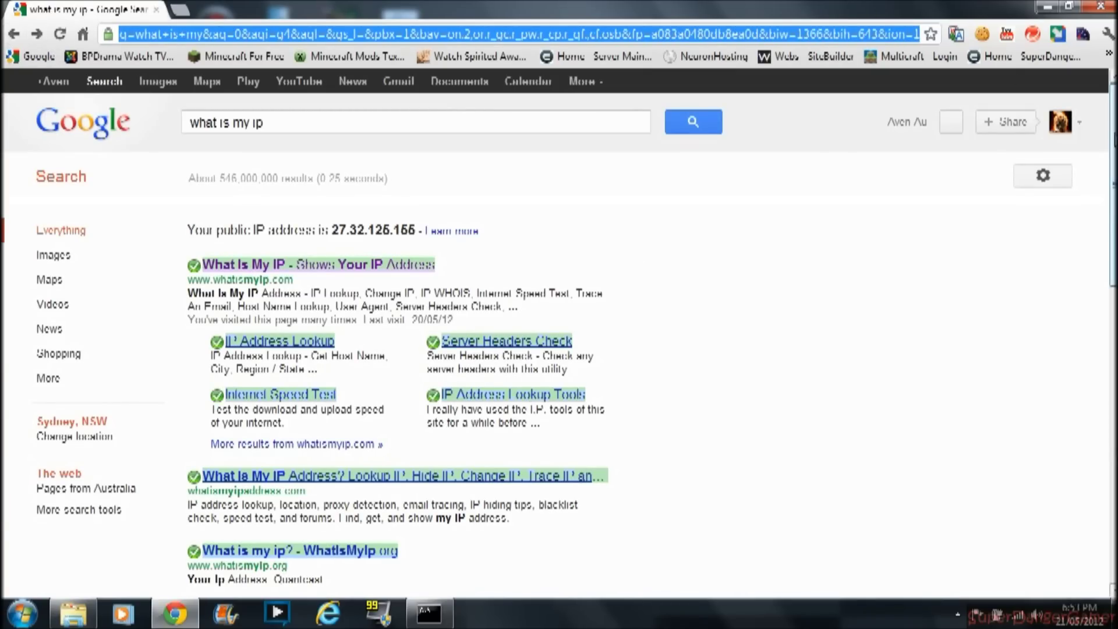
key("Delete")
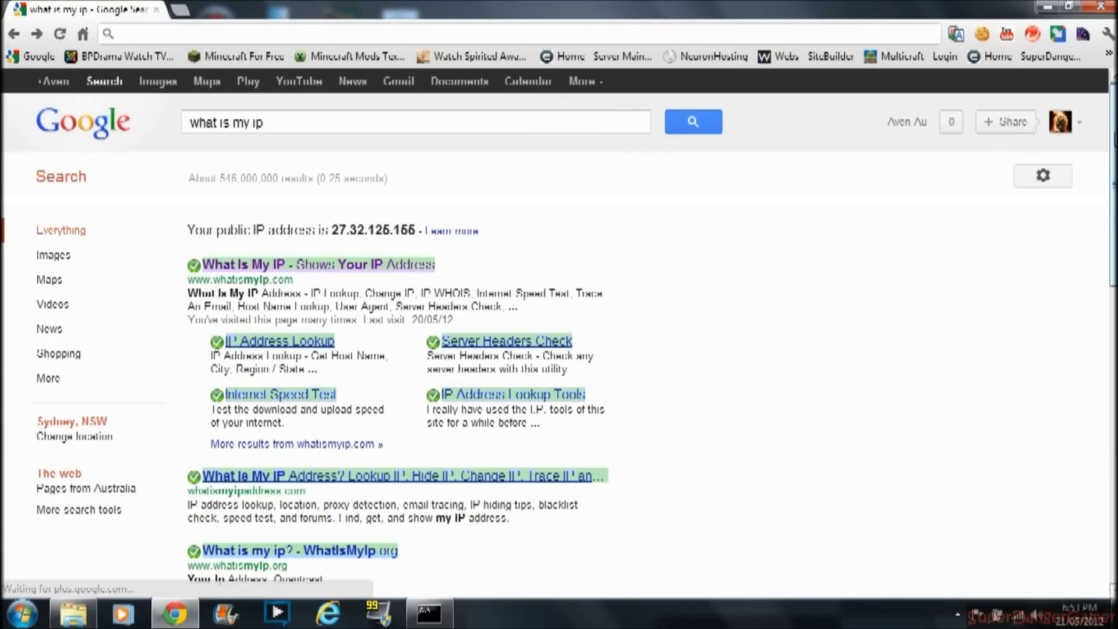
type("192.168")
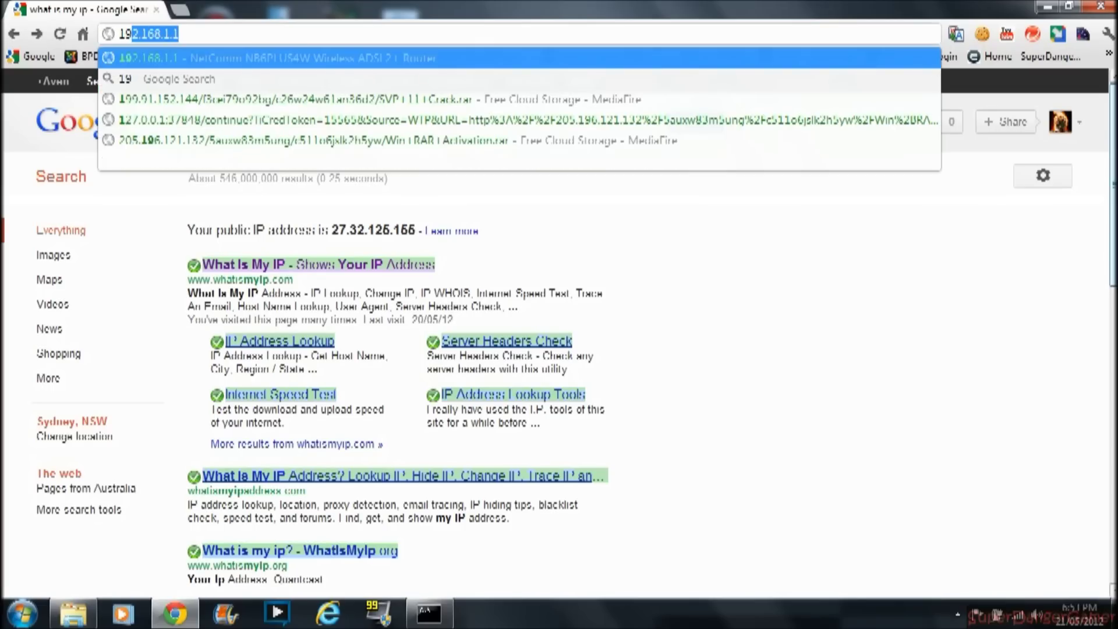
type(".1.1")
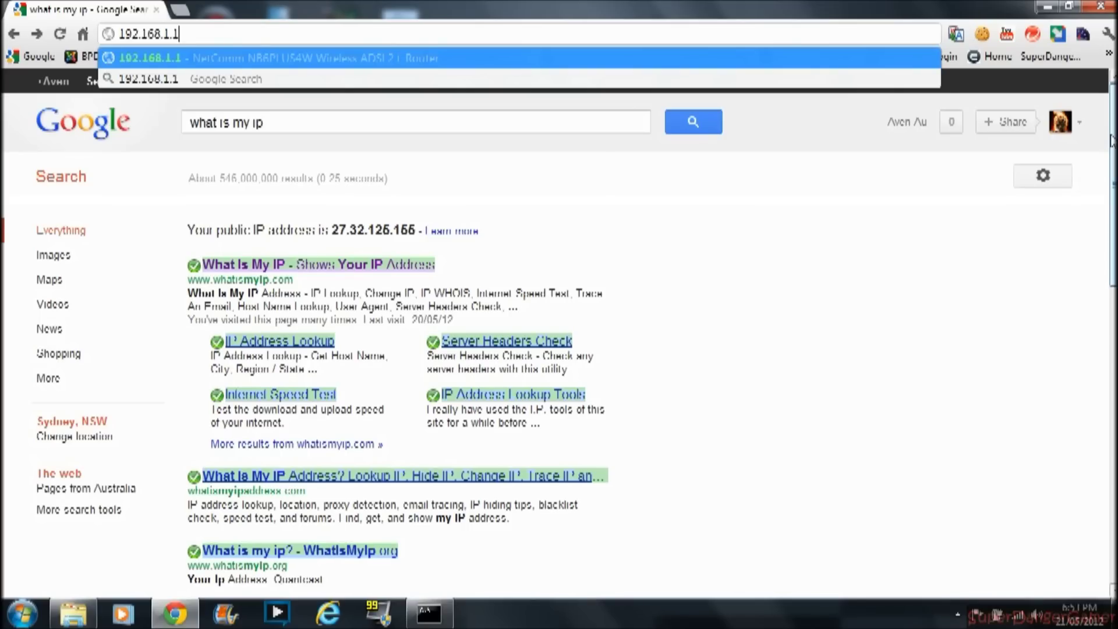
key("Return")
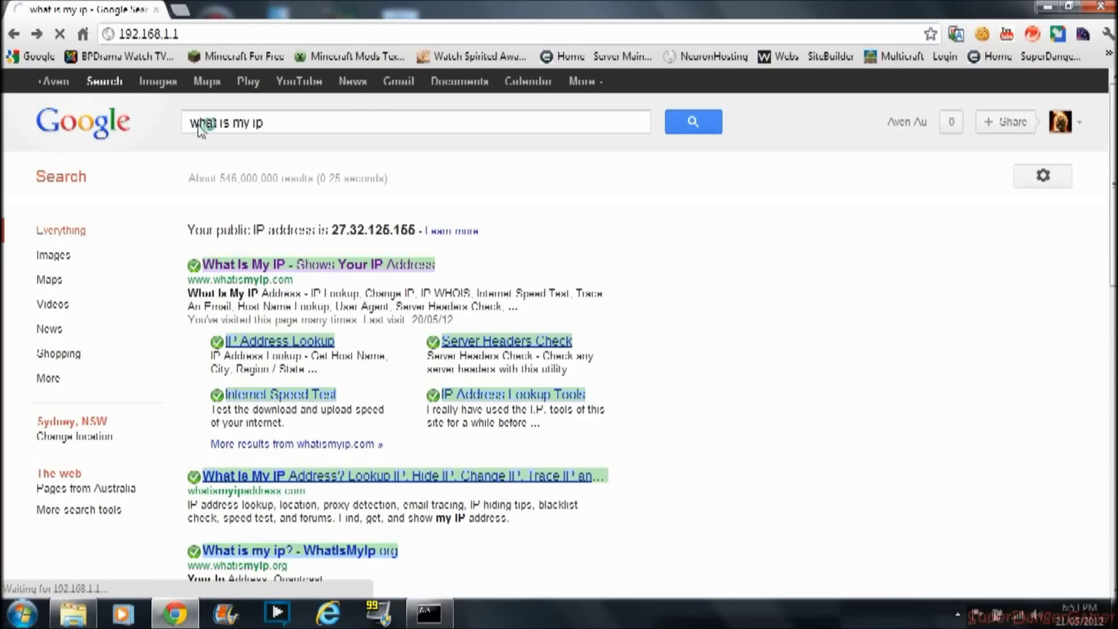
left_click(58, 34)
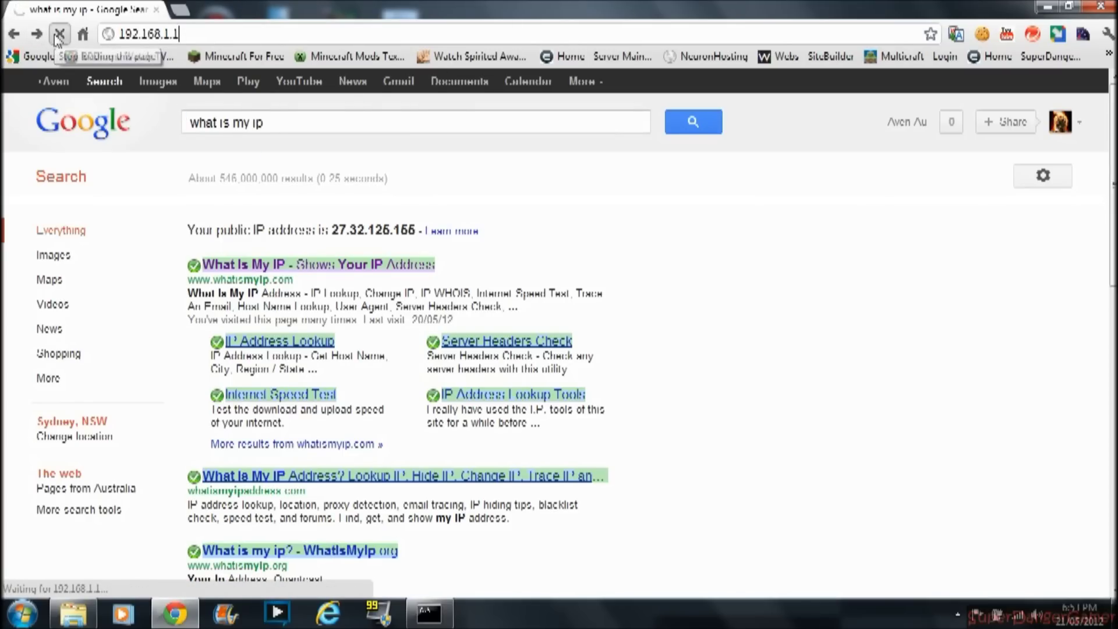
- Search Google for "simply portforward" and open the Simple Port Forwarding website from the results
left_click_drag(265, 122, 205, 123)
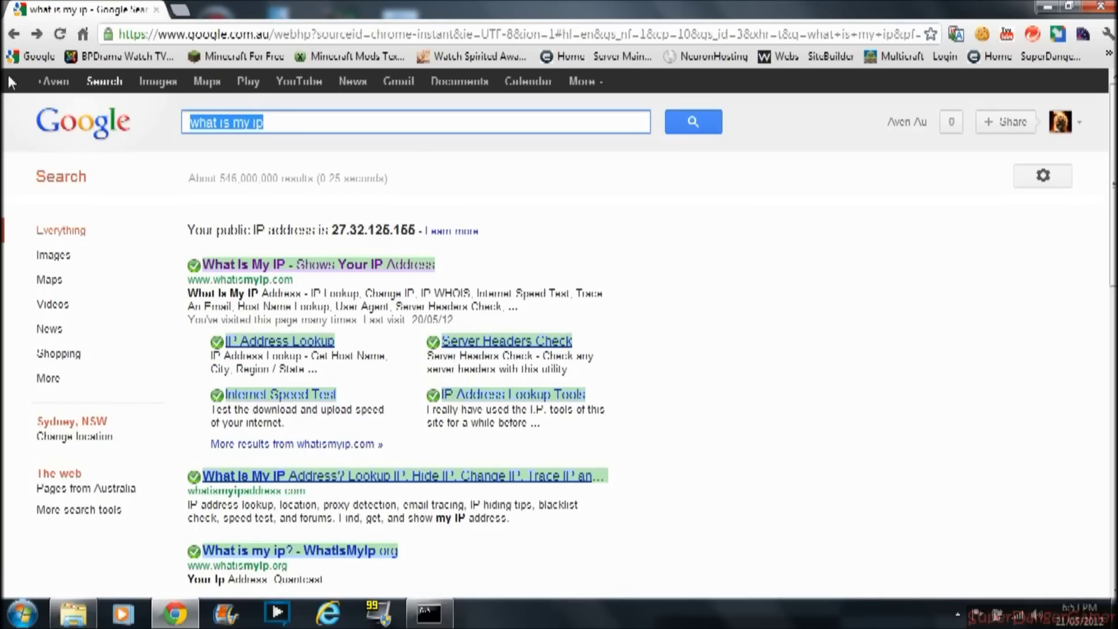
type("simply p")
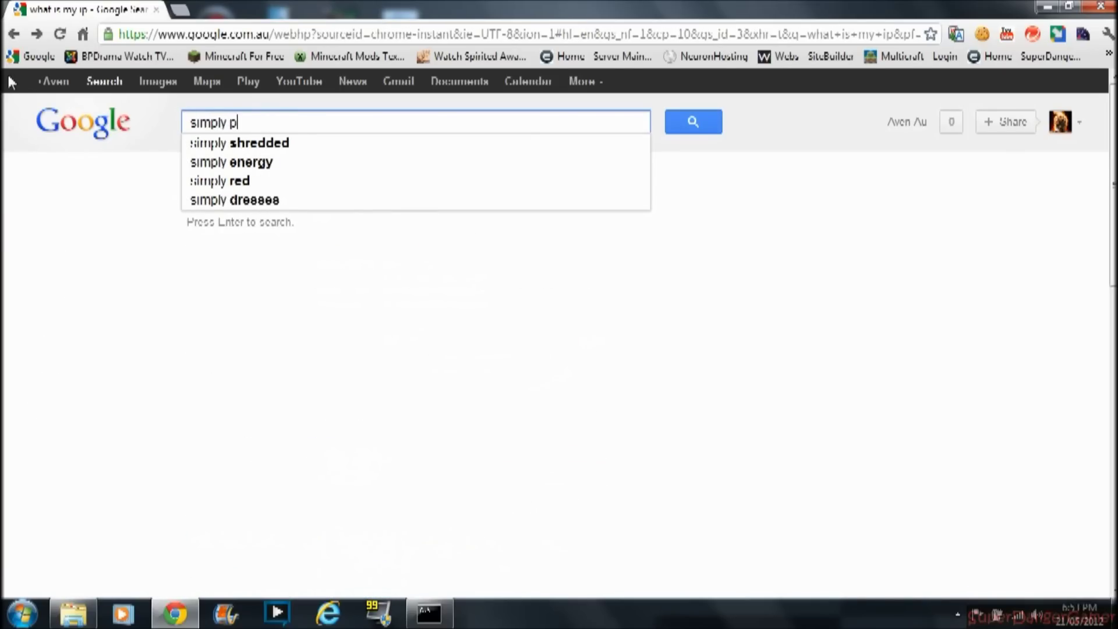
type("ortfore")
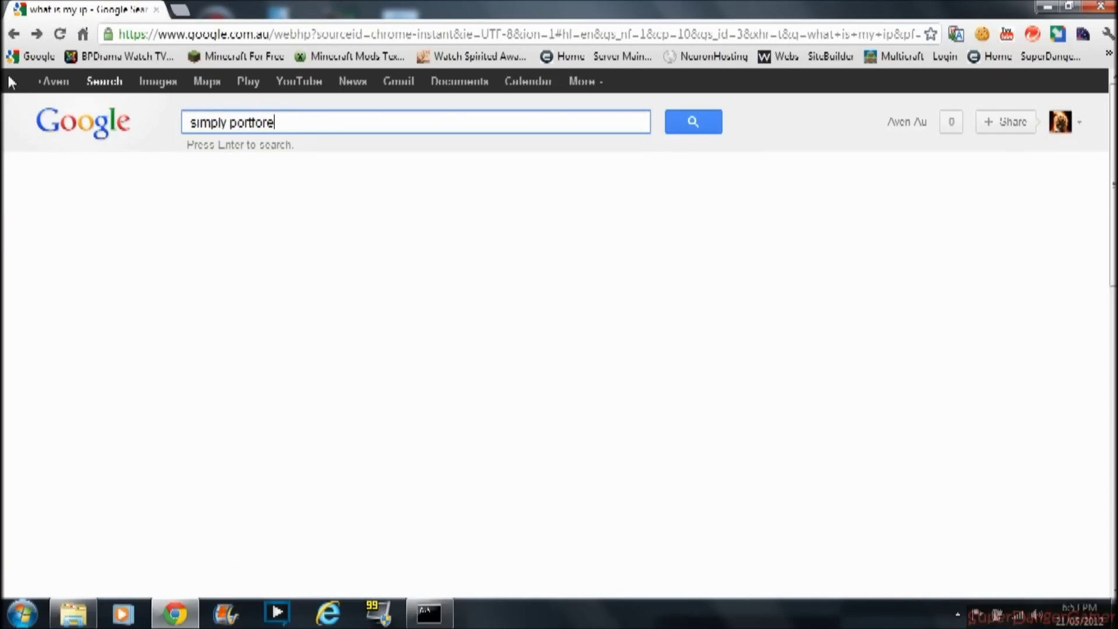
key("BackSpace")
type("ward")
key("Return")
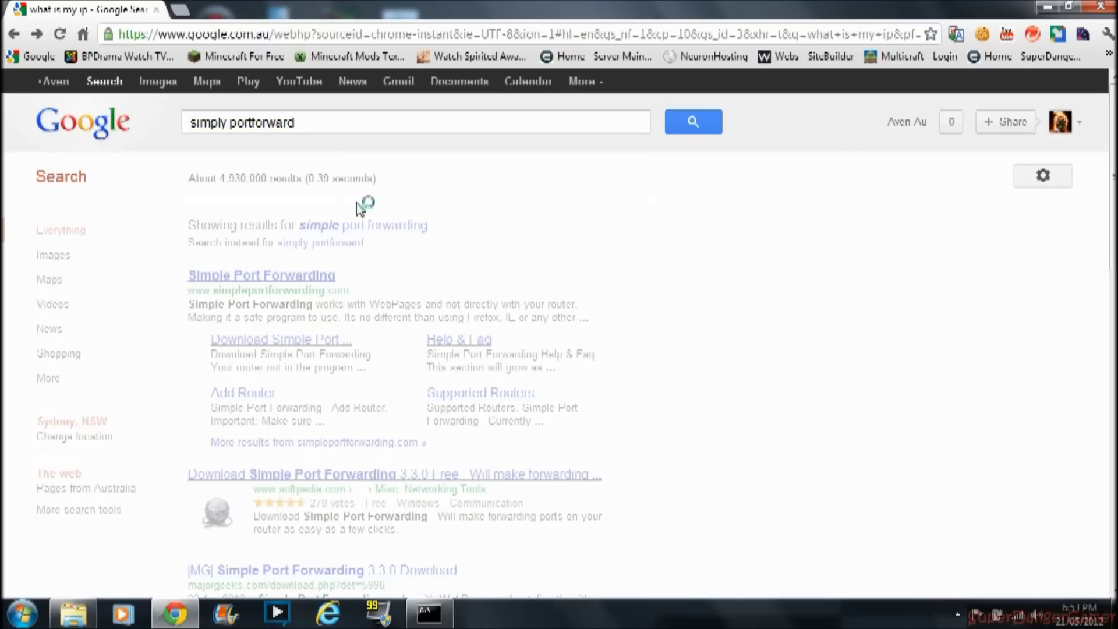
left_click(310, 278)
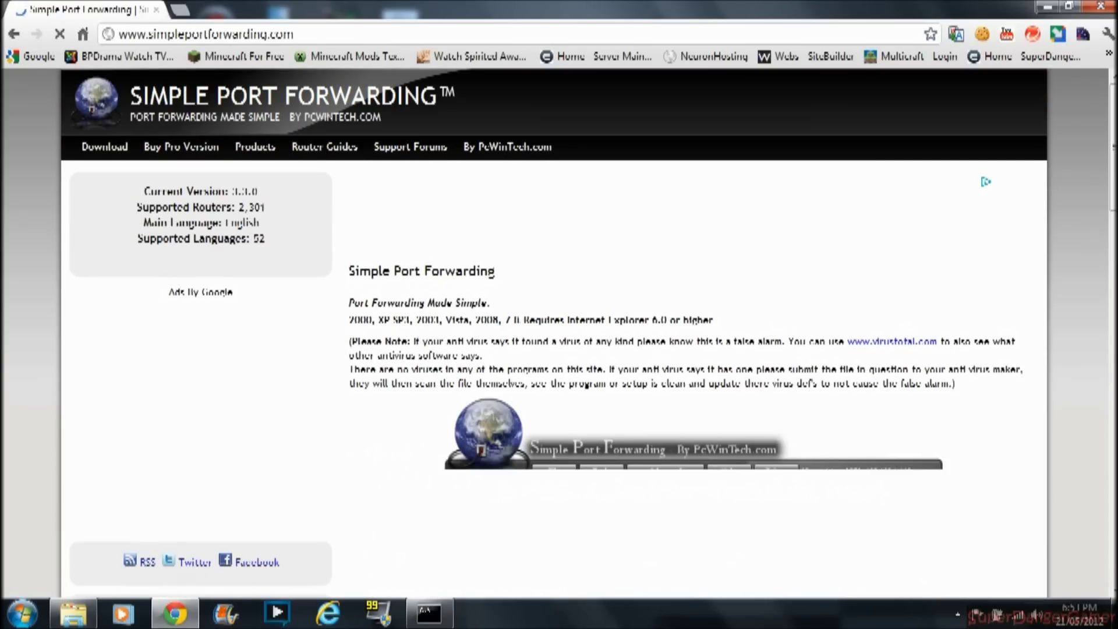
- Look through the Simple Port Forwarding home, download and products pages, and close the browser
scroll(597, 390, "down", 2)
scroll(468, 289, "down", 4)
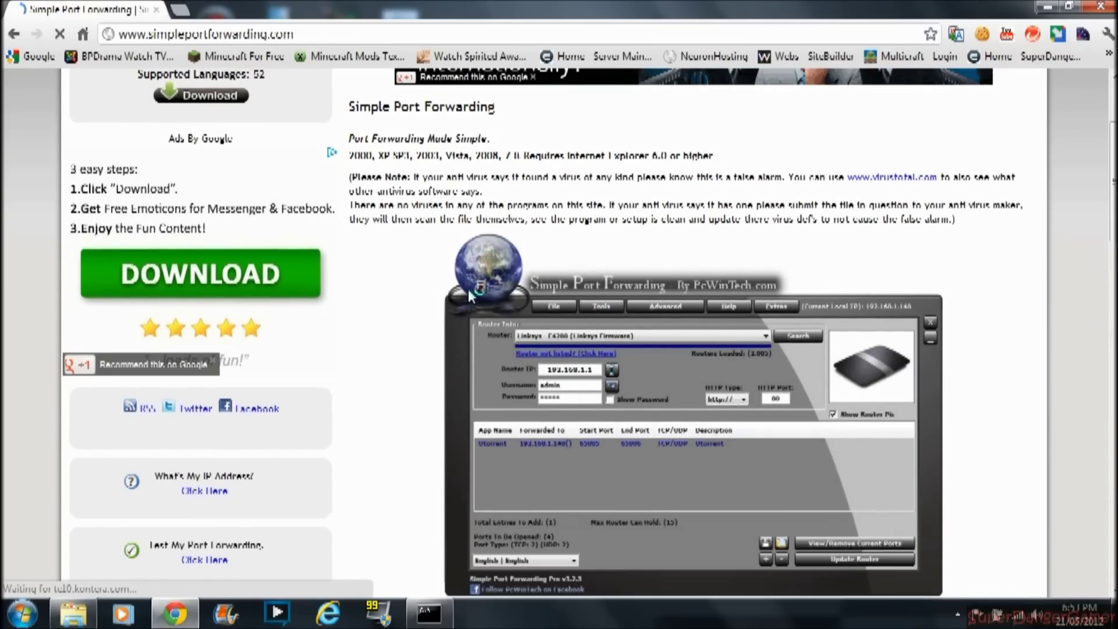
scroll(712, 368, "down", 4)
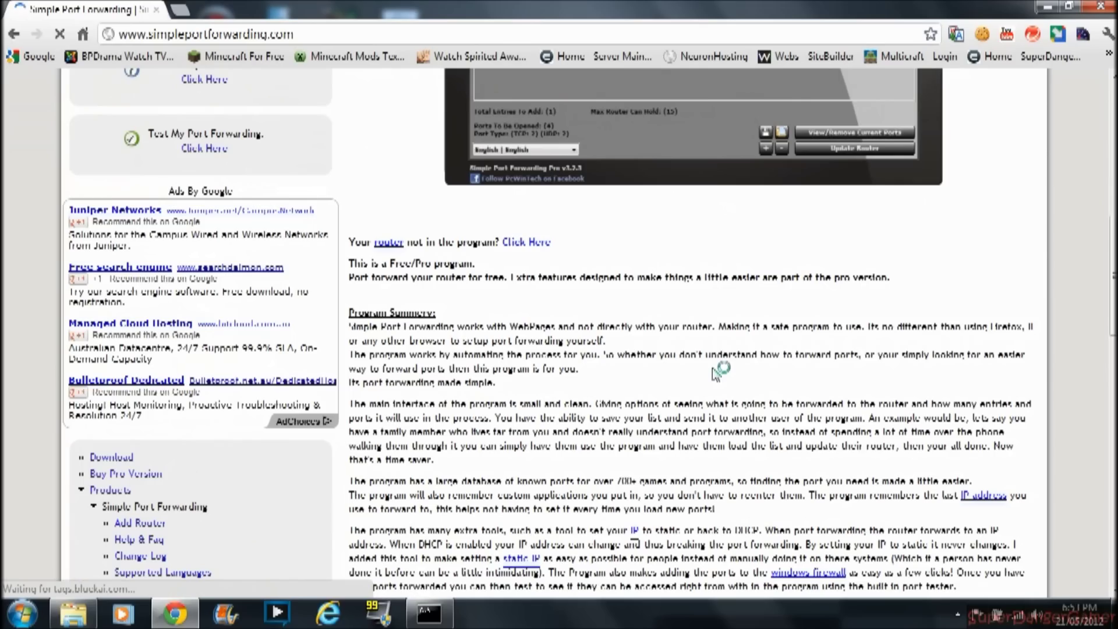
scroll(711, 368, "down", 8)
scroll(712, 368, "up", 18)
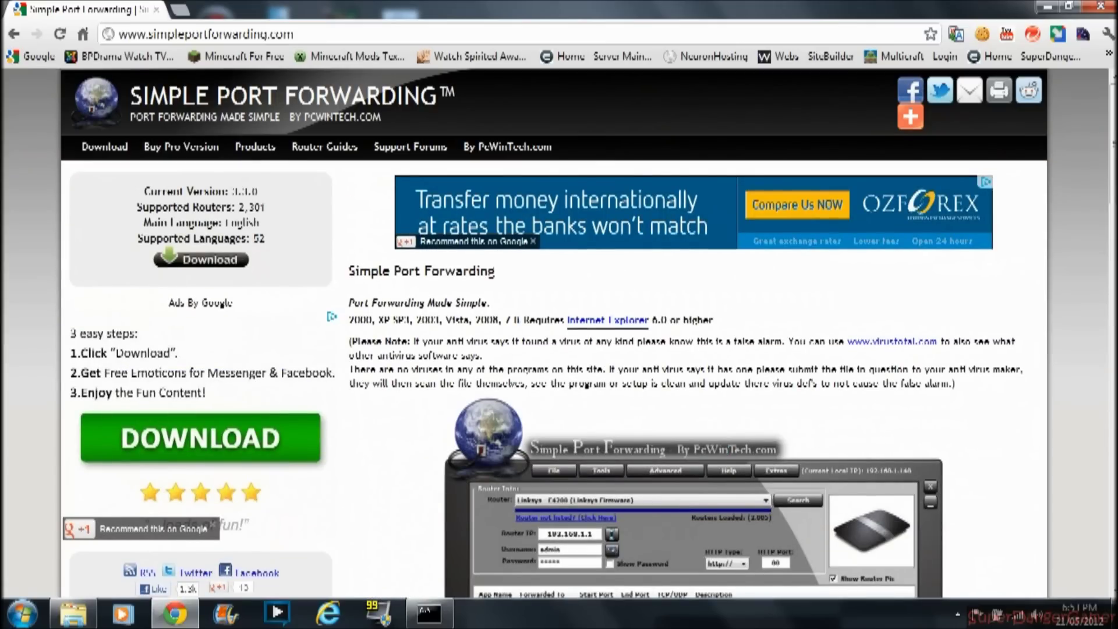
left_click(94, 147)
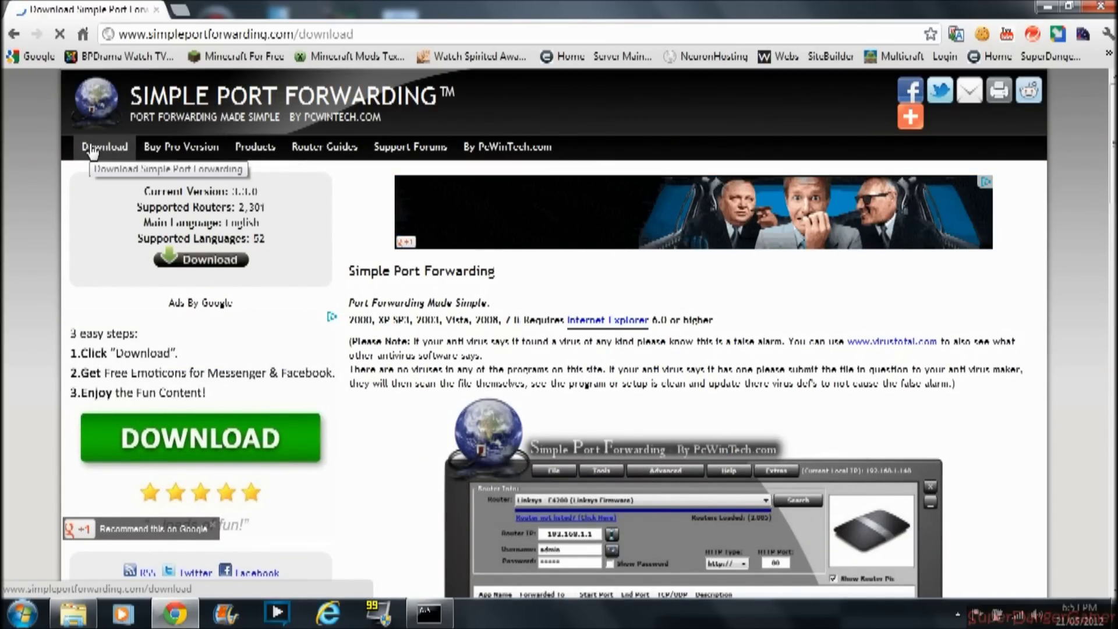
scroll(591, 325, "down", 8)
scroll(389, 233, "up", 10)
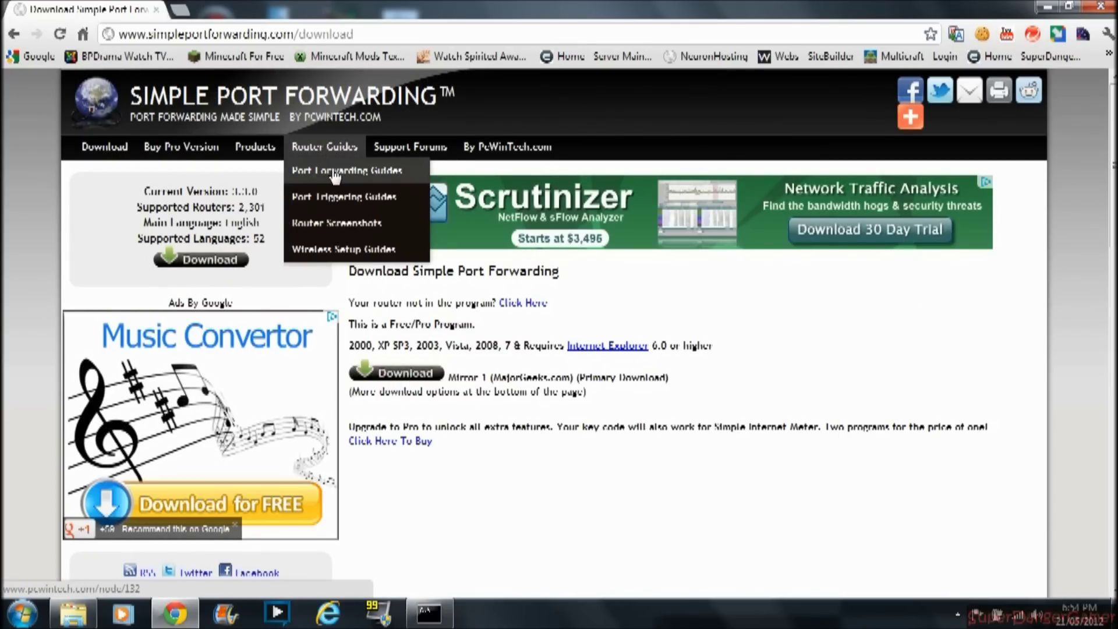
left_click(261, 157)
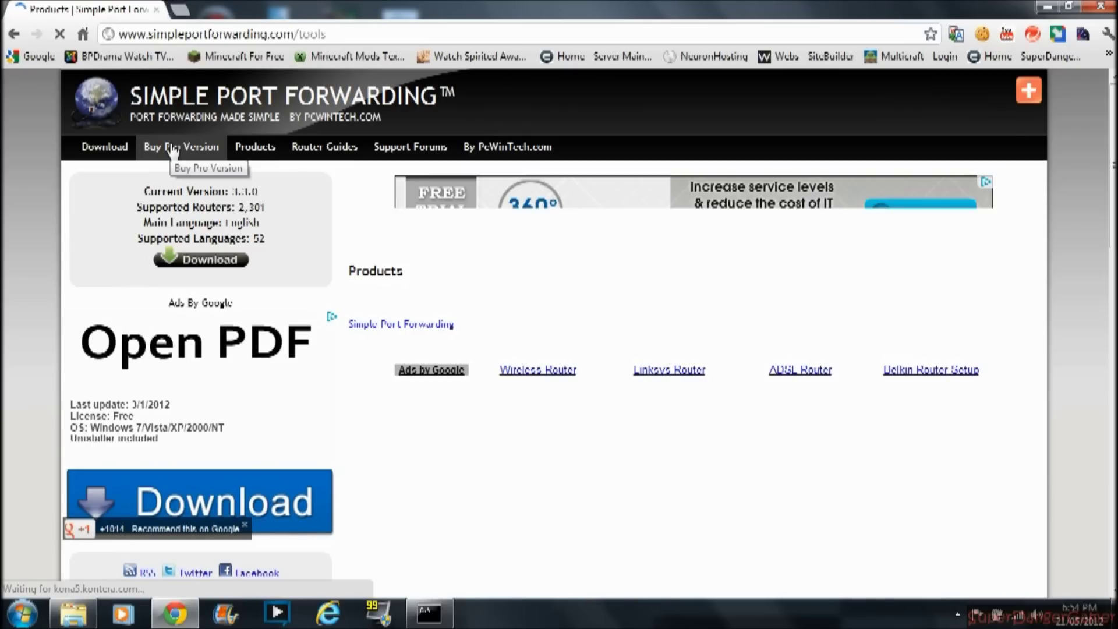
left_click(16, 35)
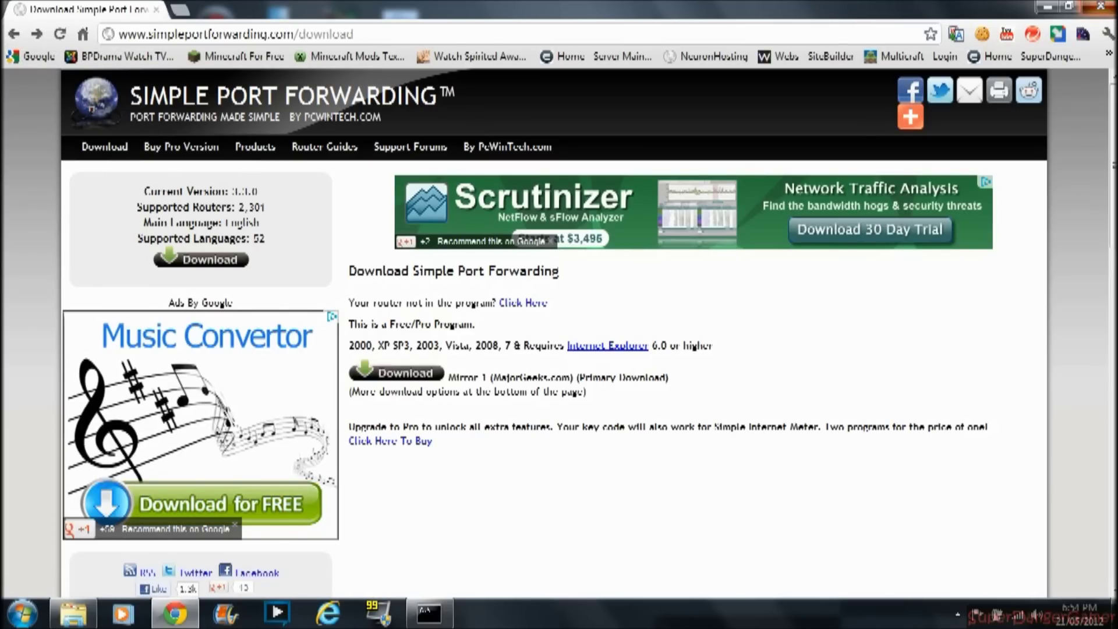
left_click(1101, 6)
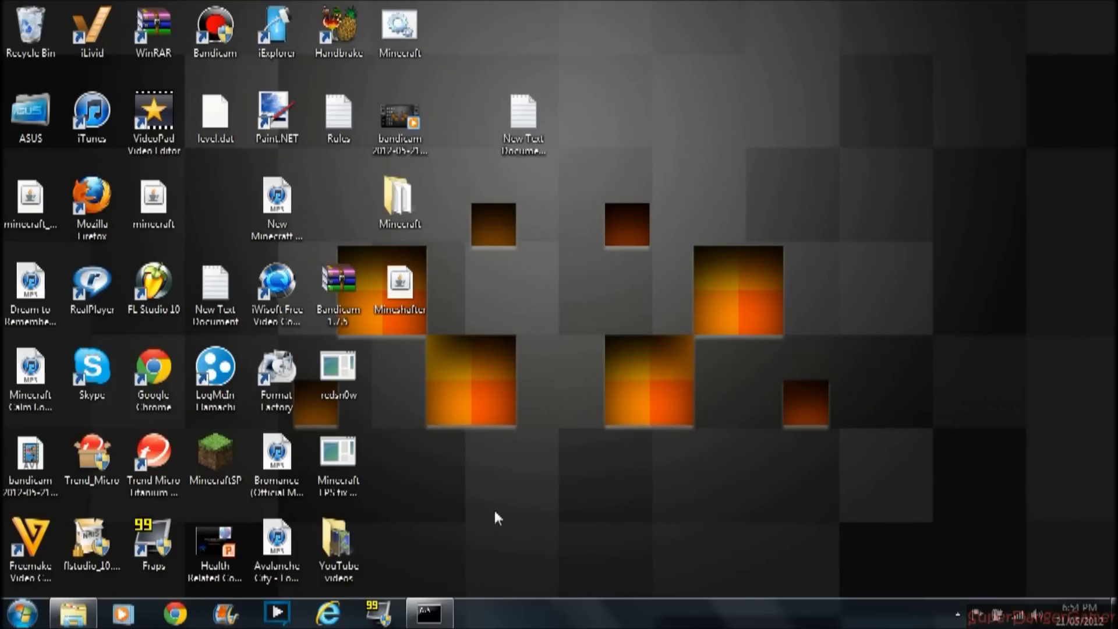
- Shut down the Minecraft server with the stop command in its console and close the console window
left_click(428, 612)
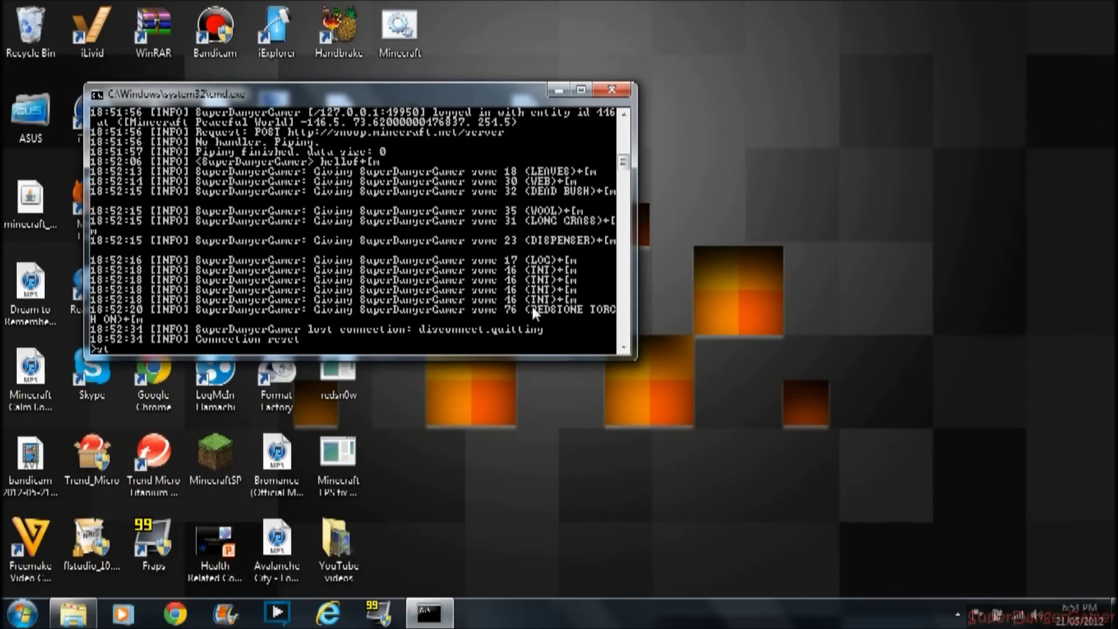
type("stop")
key("Return")
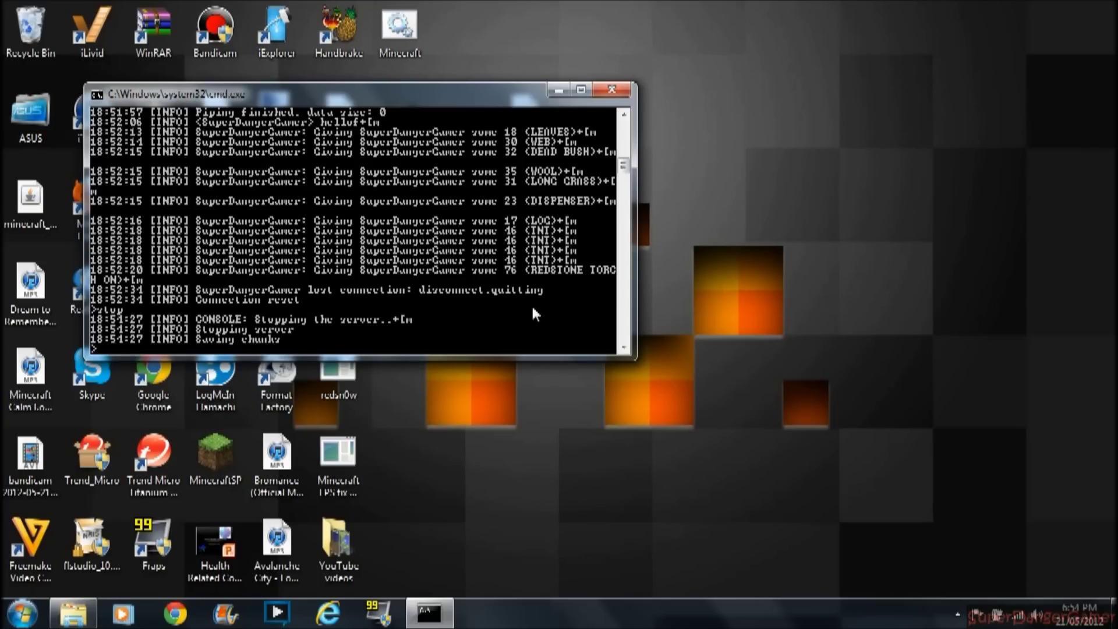
key("Return")
left_click_drag(531, 307, 626, 438)
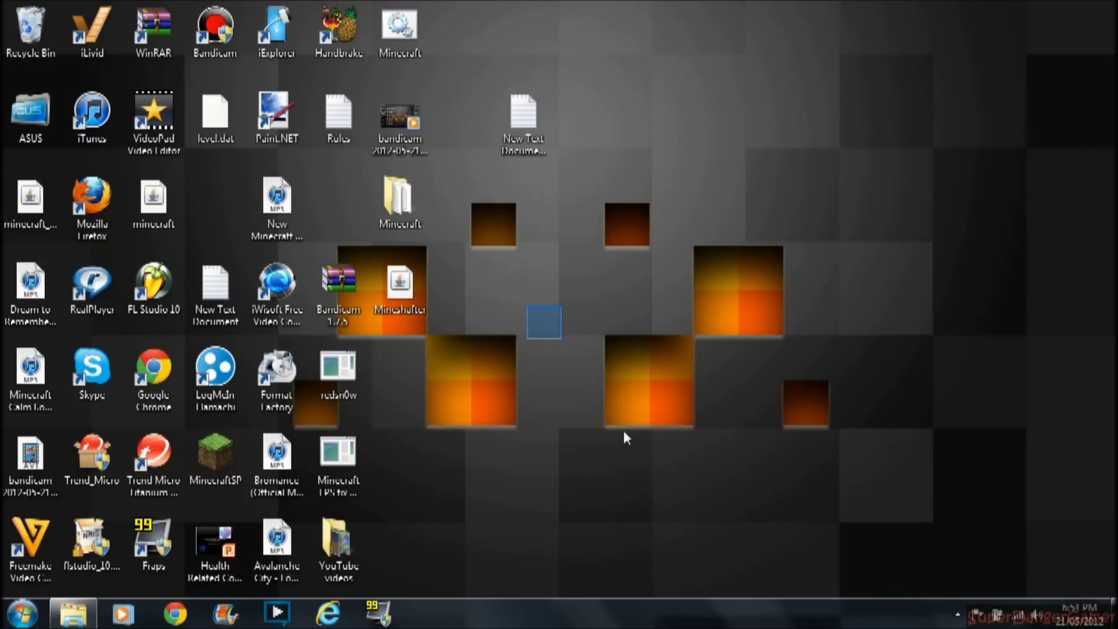
- Close the saves folder window, and view the server files in the desktop's Minecraft folder before closing it
left_click(72, 613)
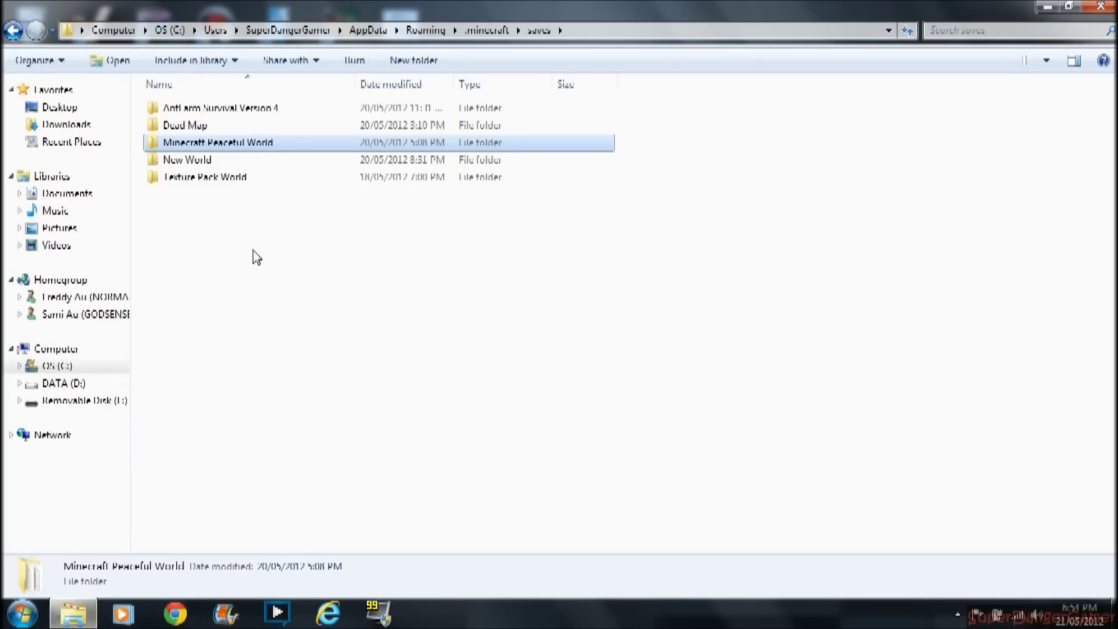
left_click(1101, 6)
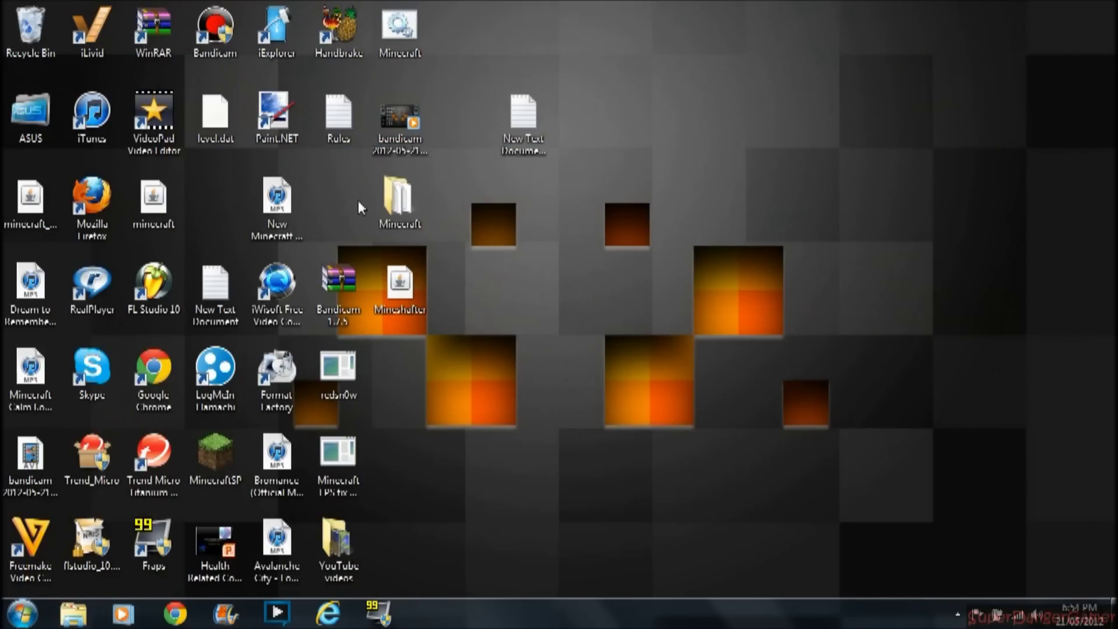
double_click(399, 202)
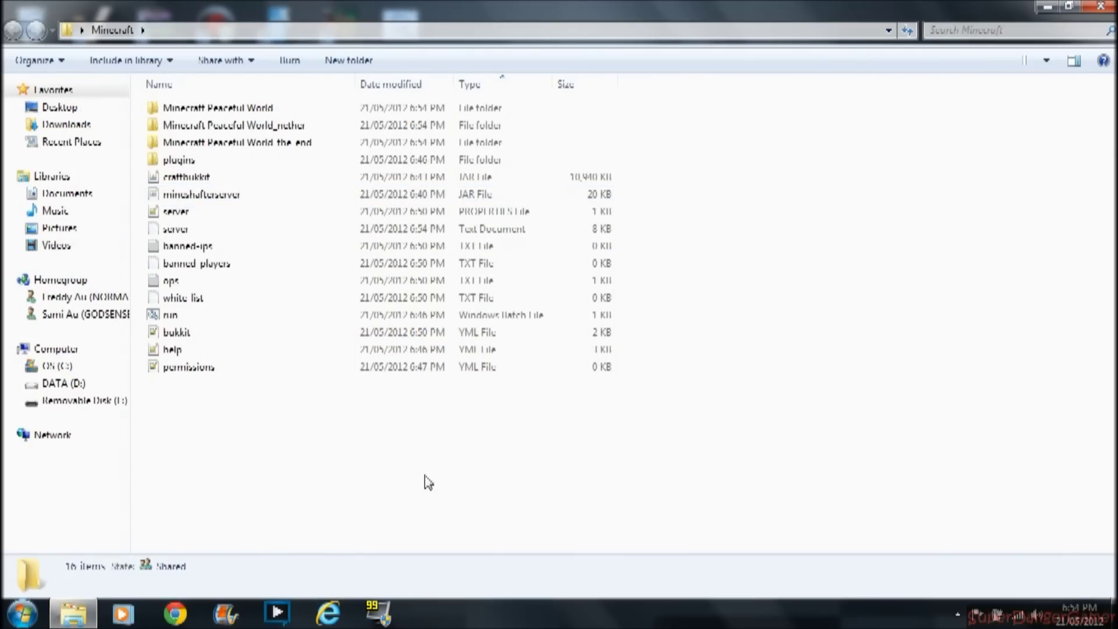
left_click_drag(425, 469, 732, 408)
left_click(1101, 5)
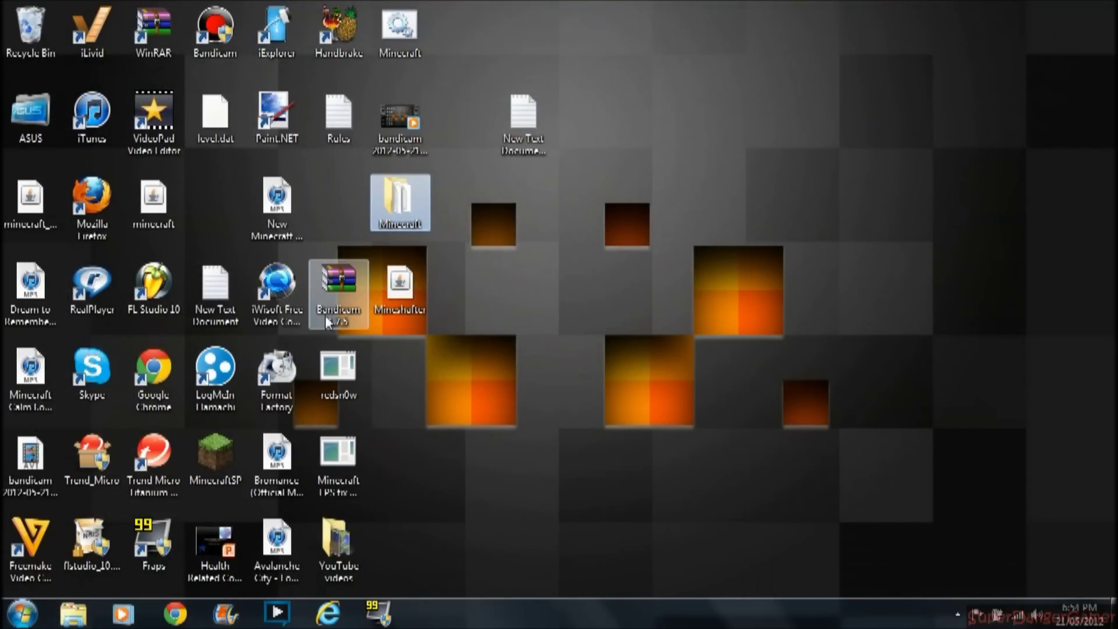
- Open superdangergamer.webs.com in Google Chrome, look over its home page, open the Posts page, and close the browser
double_click(157, 353)
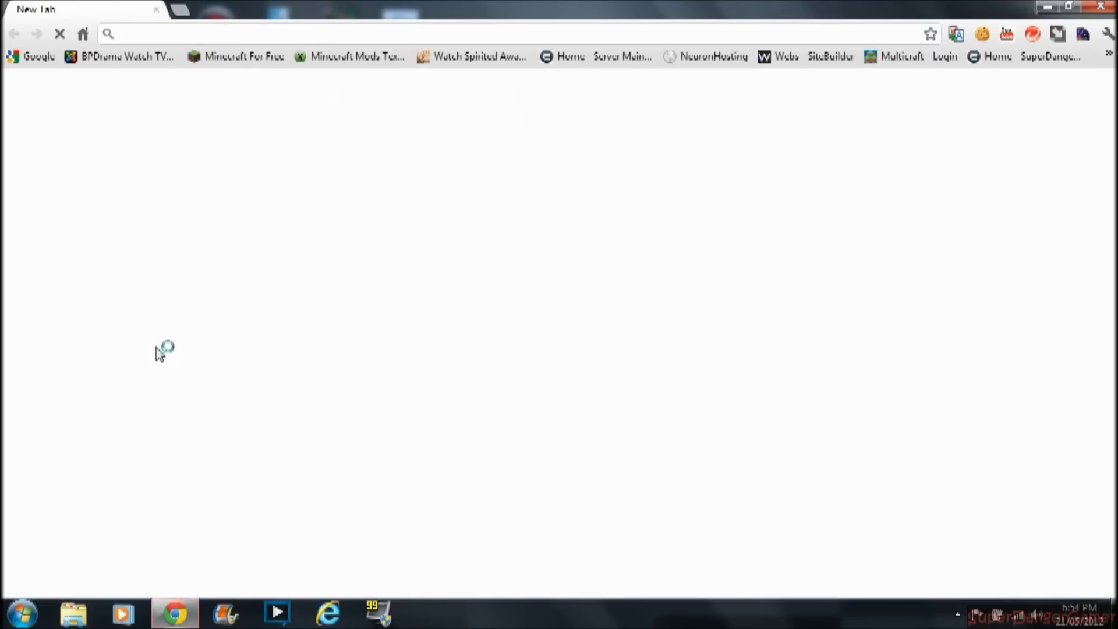
type("superdangergamer.webs.com")
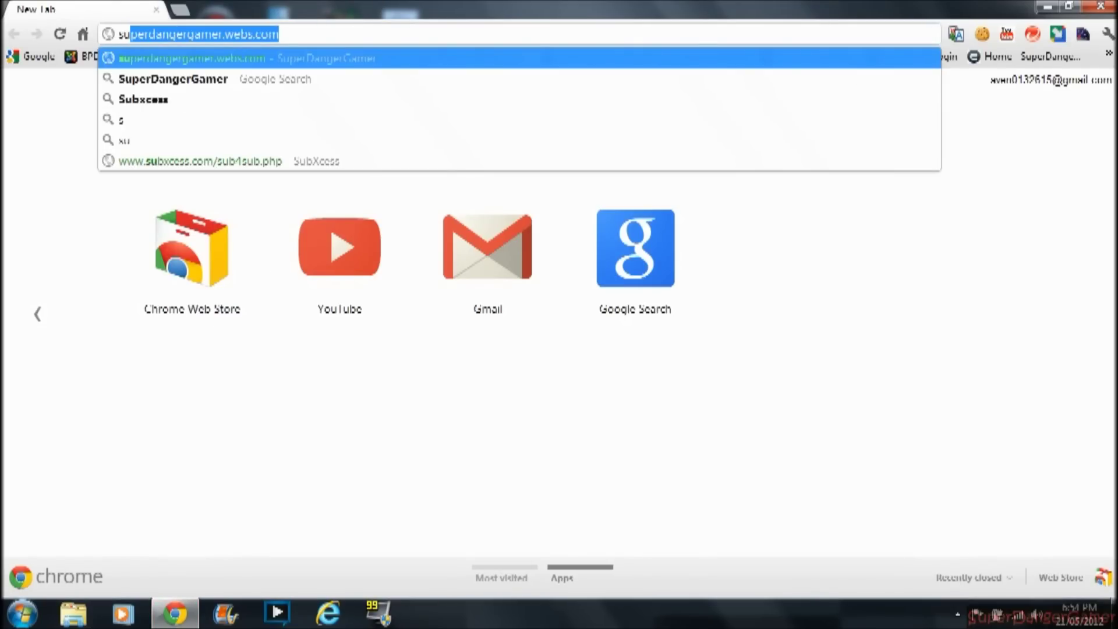
key("Return")
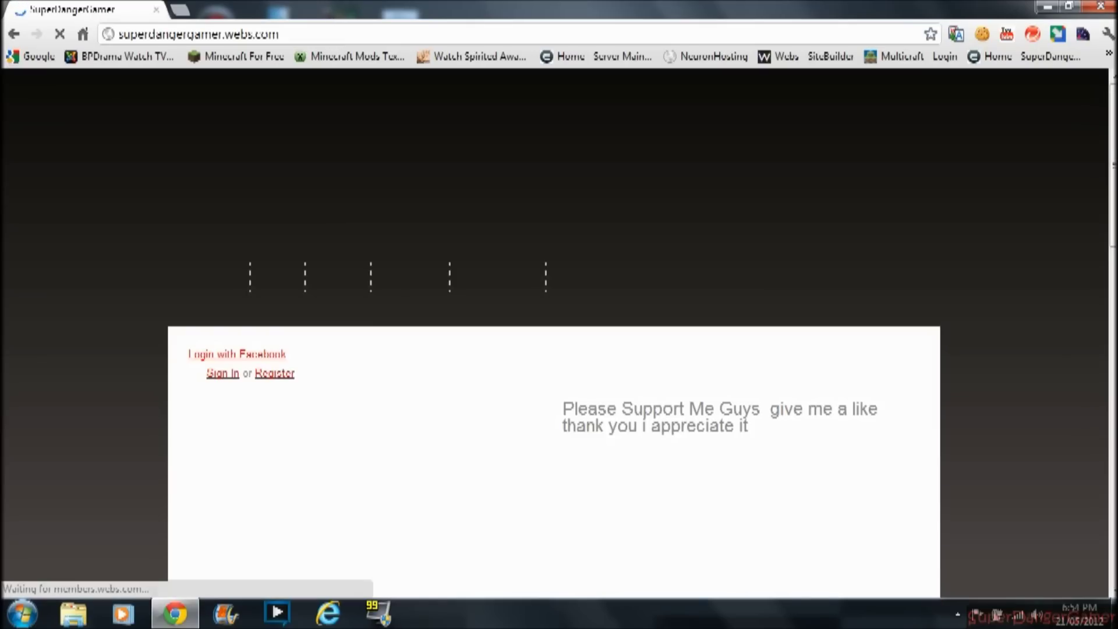
scroll(556, 303, "down", 1)
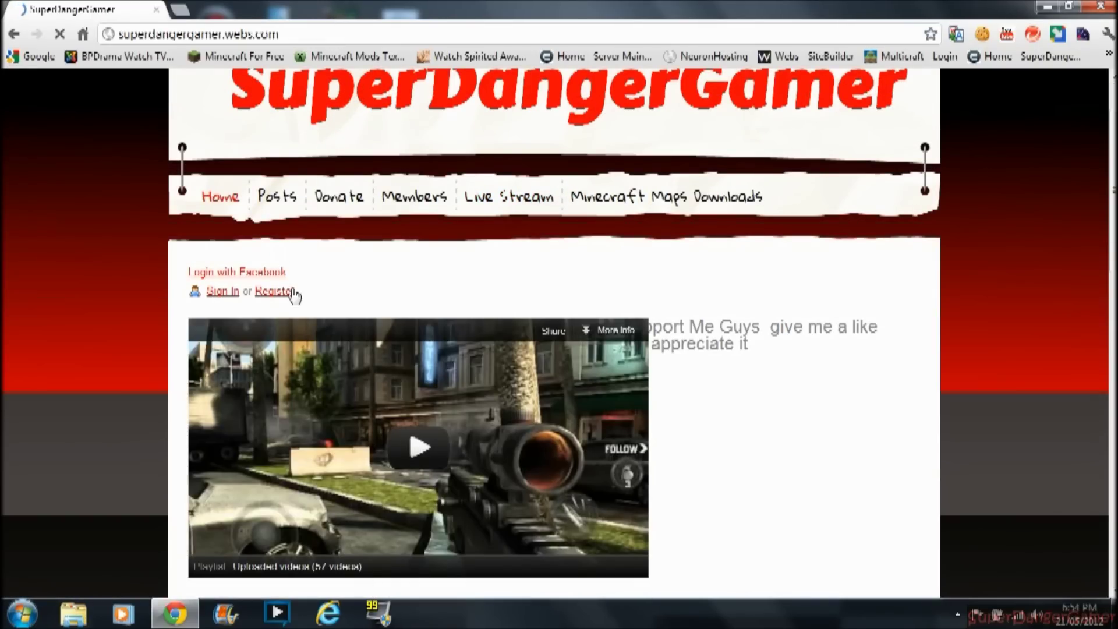
left_click(289, 209)
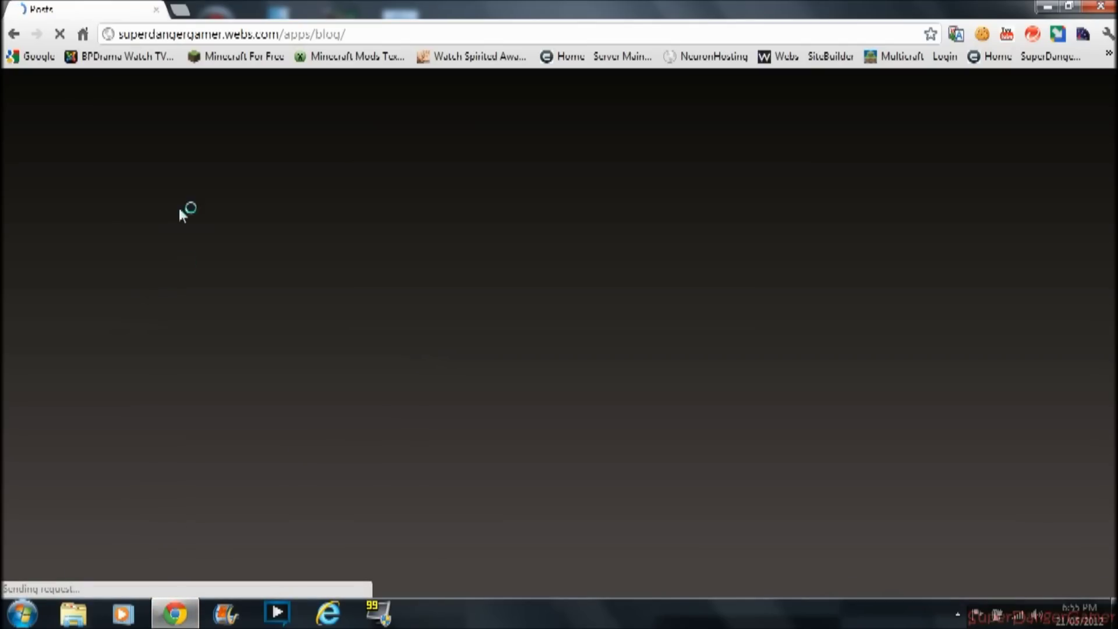
left_click(1101, 5)
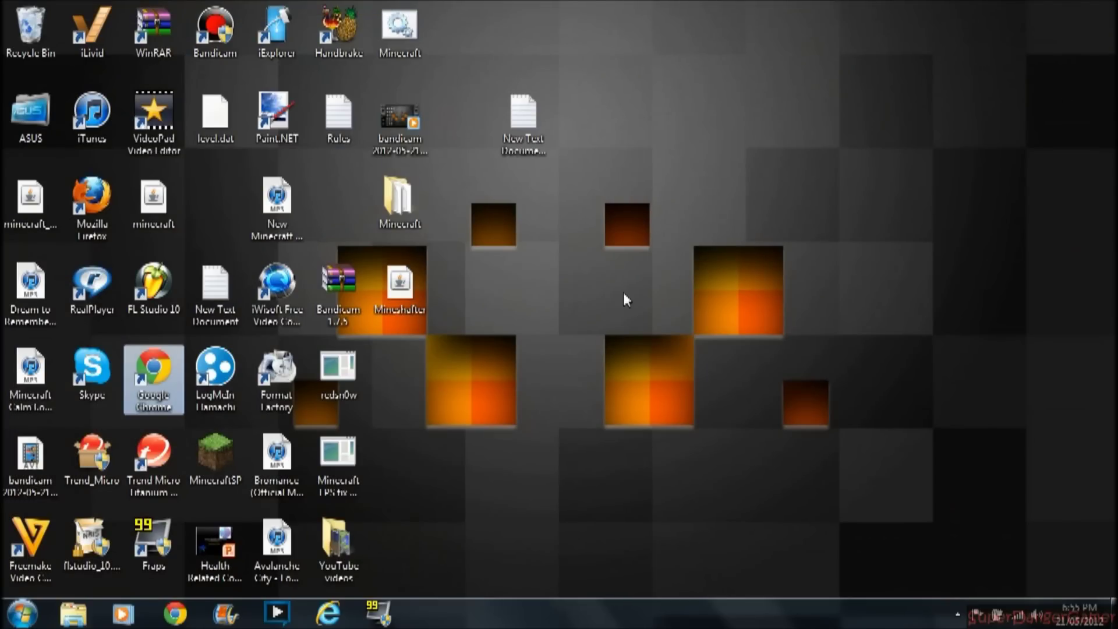
left_click(994, 540)
left_click_drag(527, 359, 1002, 577)
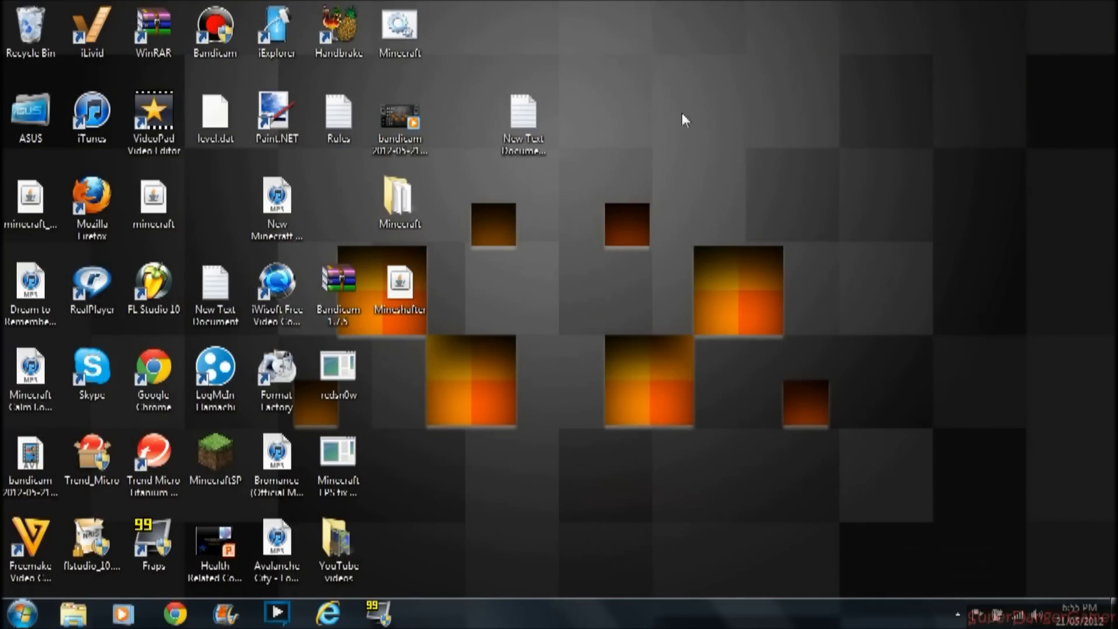
left_click_drag(643, 3, 980, 525)
left_click_drag(1117, 598, 6, 6)
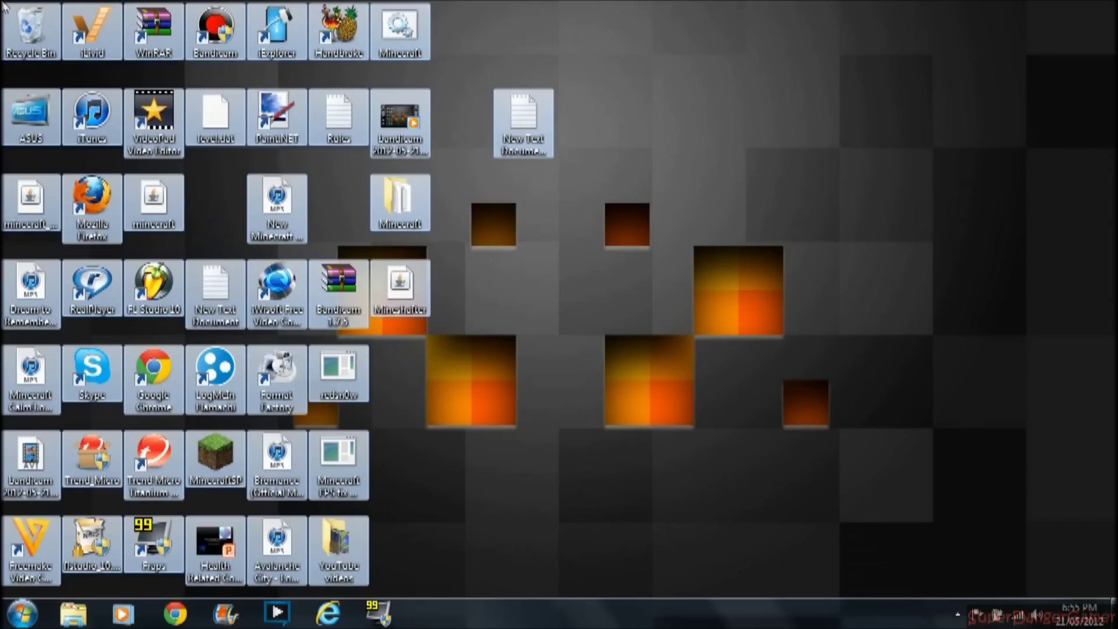
left_click(600, 361)
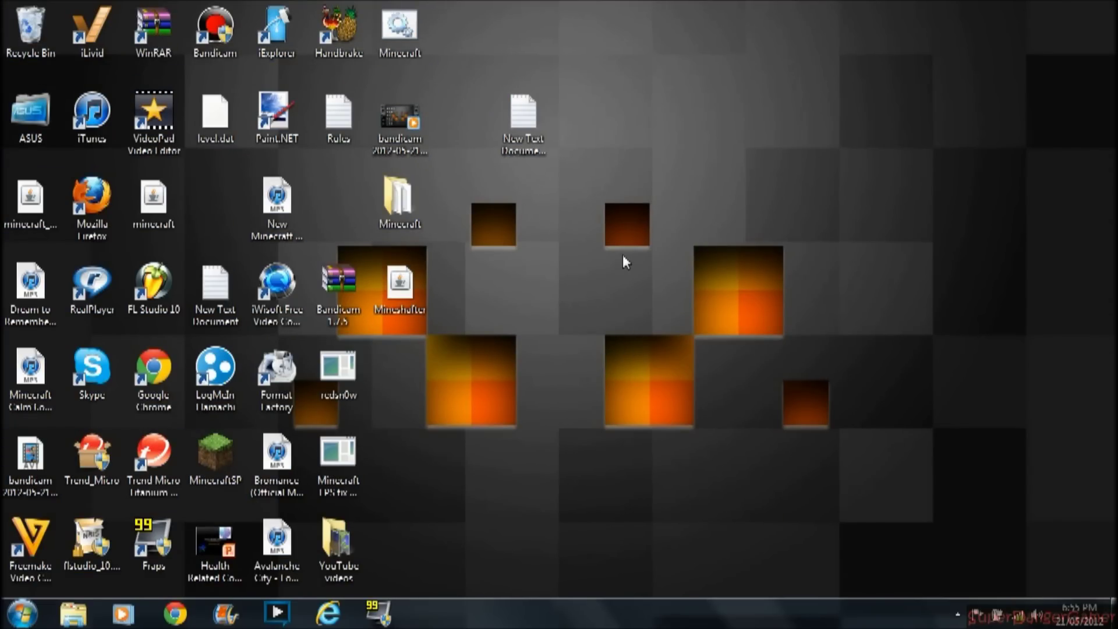
left_click_drag(657, 7, 809, 37)
mouse_move(1117, 1)
left_mouse_down()
mouse_move(1106, 149)
mouse_move(960, 74)
mouse_move(815, 26)
mouse_move(753, 60)
mouse_move(768, 49)
mouse_move(446, 71)
mouse_move(376, 37)
mouse_move(442, 57)
mouse_move(29, 65)
mouse_move(4, 582)
mouse_move(1106, 11)
left_mouse_up()
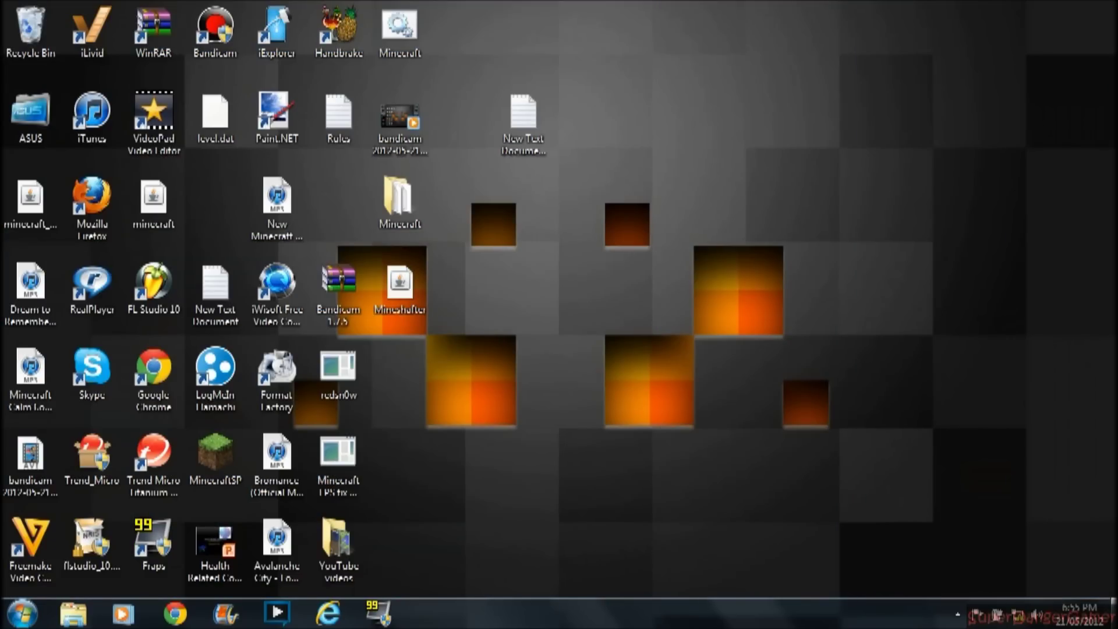